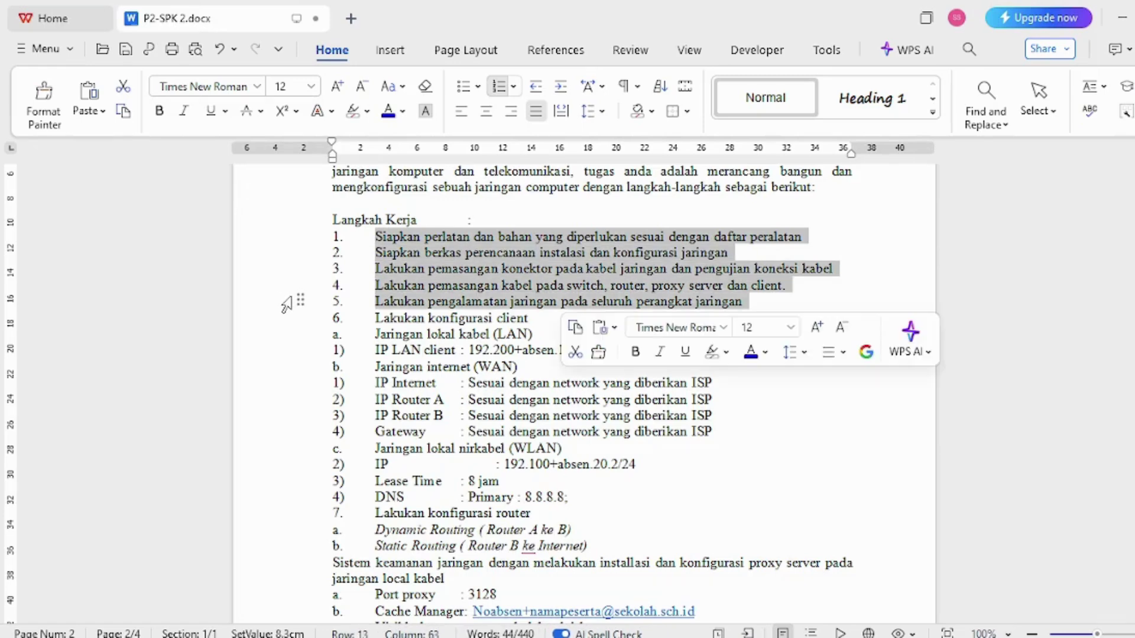
- Highlight work steps 1–5 in yellow and start selecting the LAN client lines
{"action": "left_click", "coordinate": [367, 112]}
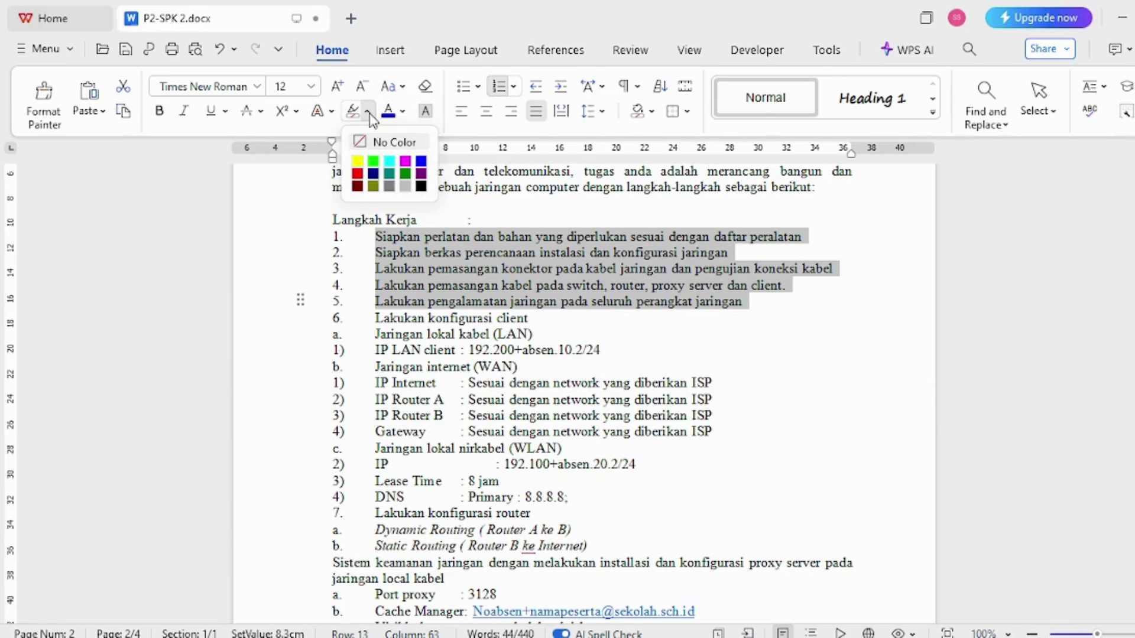
{"action": "left_click", "coordinate": [358, 161]}
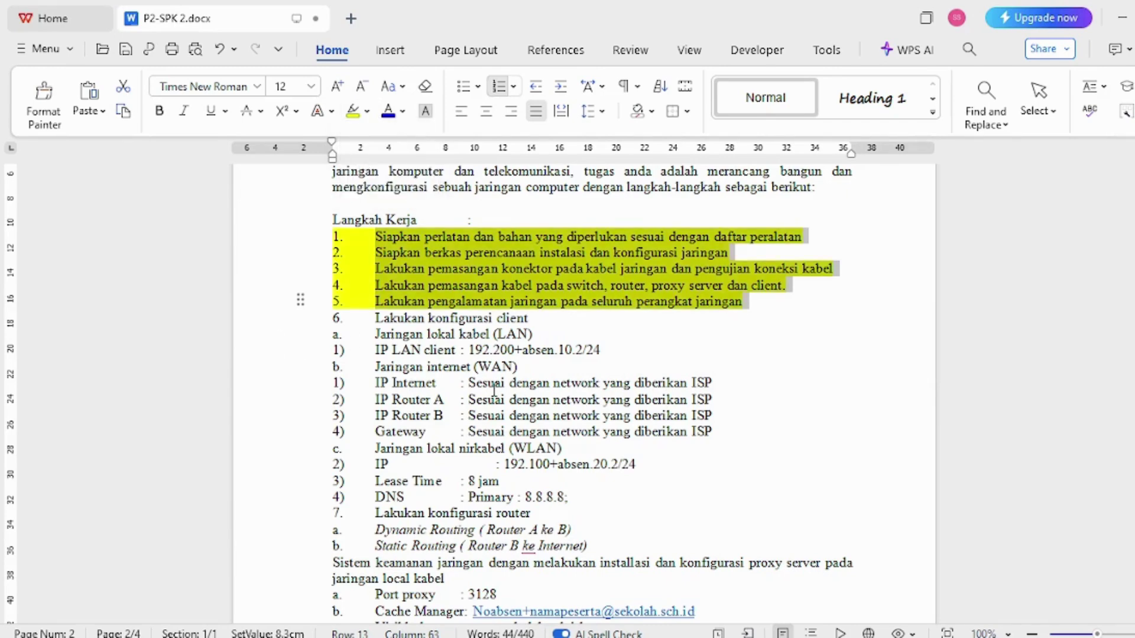
{"action": "left_click", "coordinate": [255, 322]}
{"action": "left_click_drag", "start_coordinate": [255, 325], "coordinate": [255, 334]}
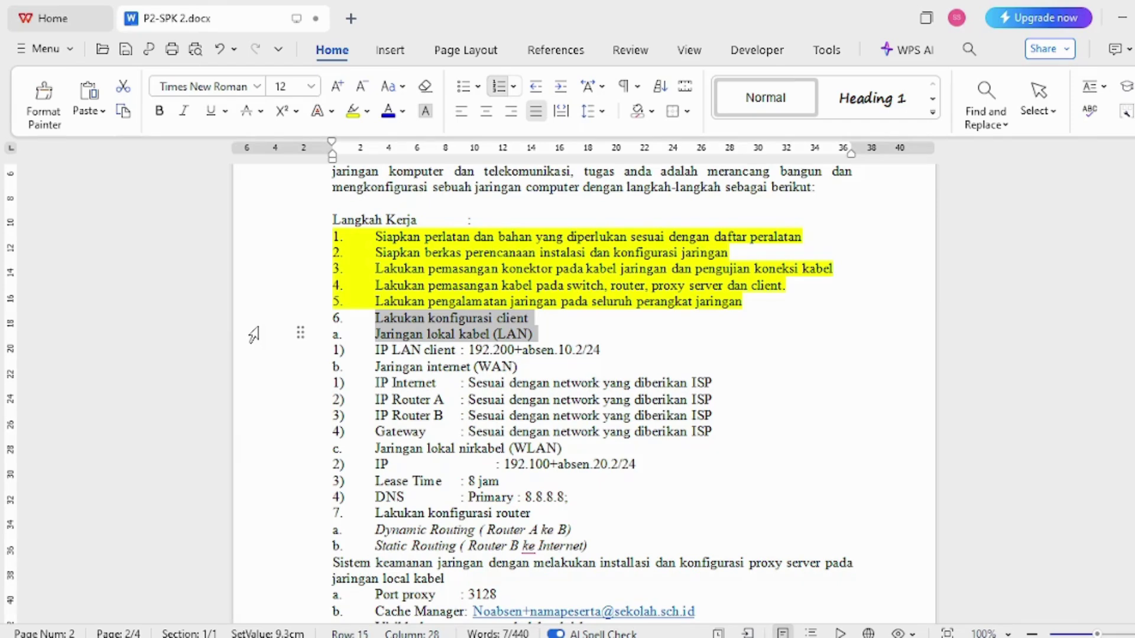
{"action": "left_click_drag", "start_coordinate": [255, 335], "coordinate": [259, 354]}
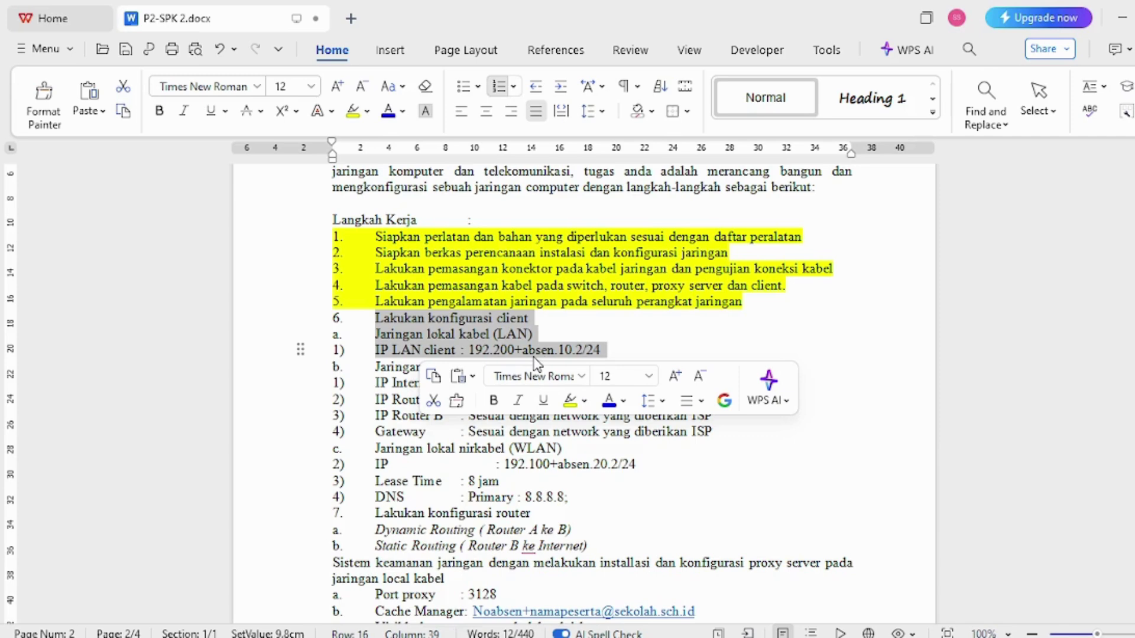
- Reselect the LAN and IP LAN client lines, then bring WinBox to the front
{"action": "left_click", "coordinate": [562, 336]}
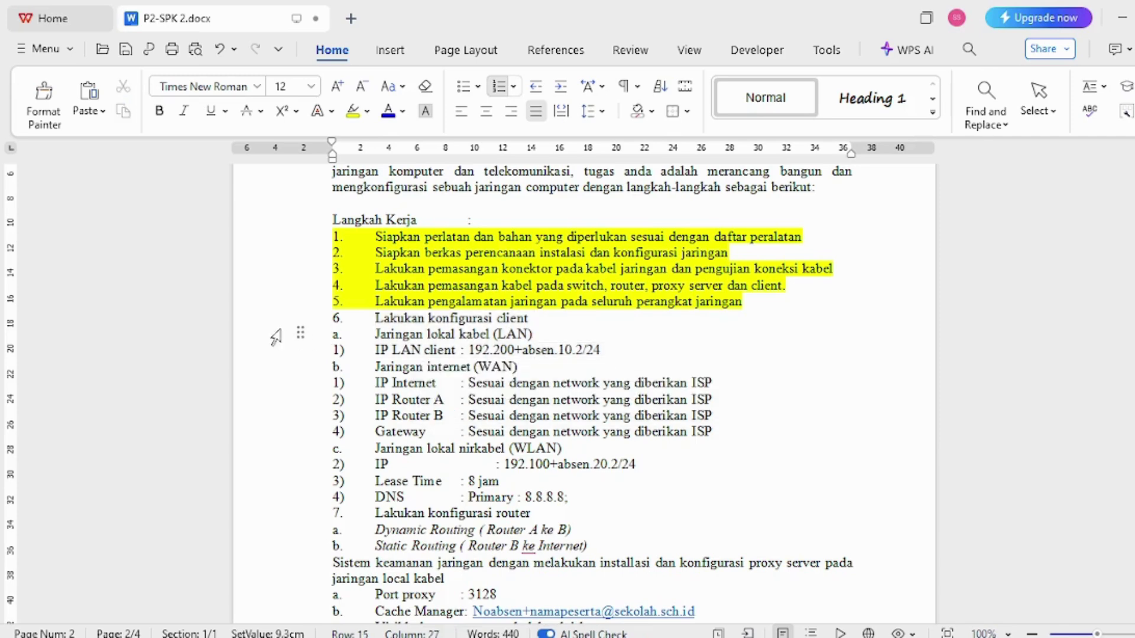
{"action": "left_click_drag", "start_coordinate": [275, 336], "coordinate": [271, 356]}
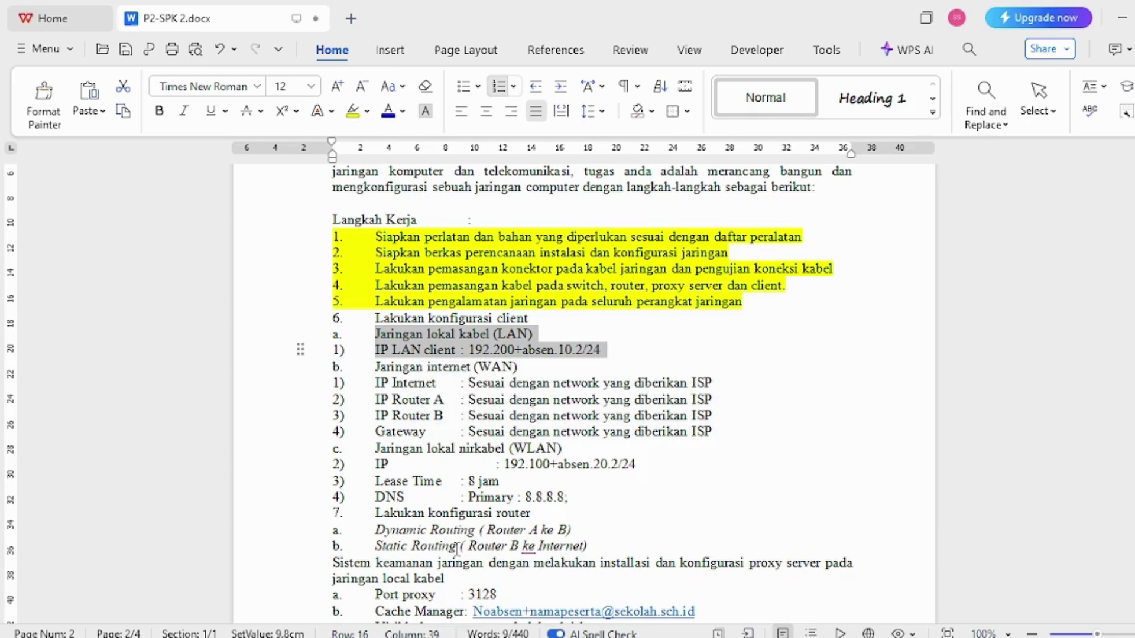
{"action": "left_click", "coordinate": [495, 637]}
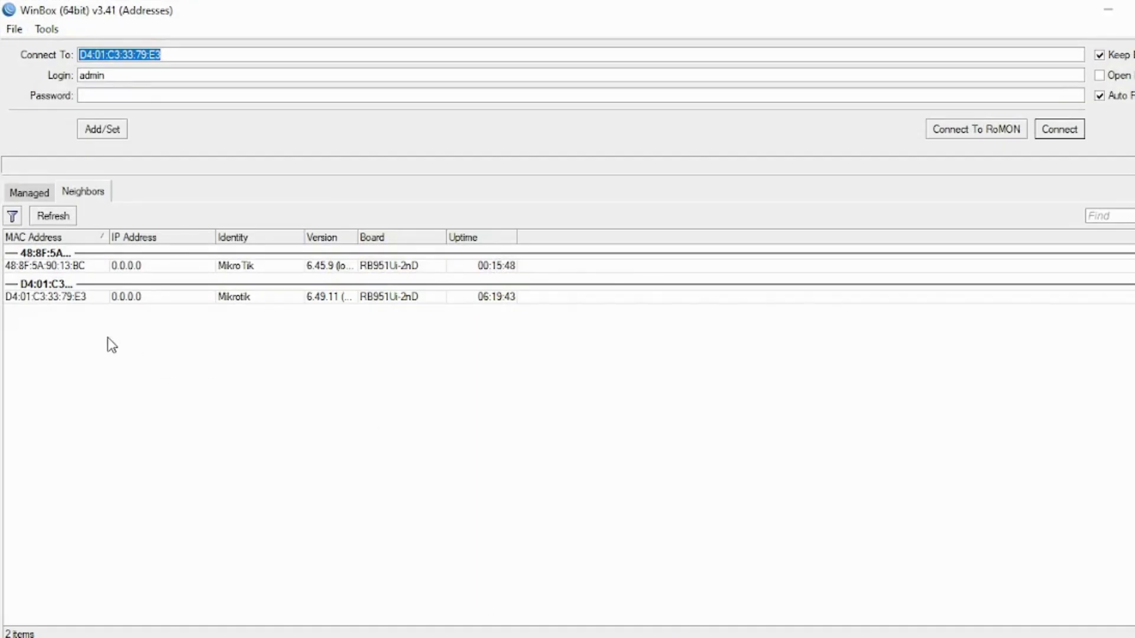
- Connect to router 48:8F:5A:90:13:BC from the neighbour list
{"action": "left_click", "coordinate": [42, 267]}
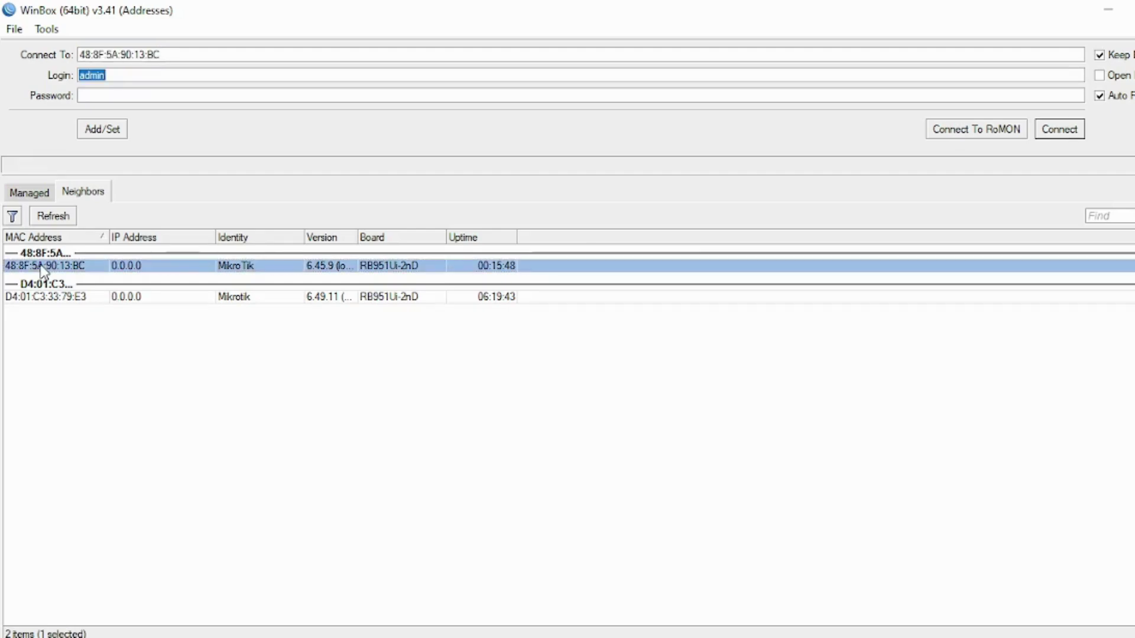
{"action": "left_click", "coordinate": [44, 298]}
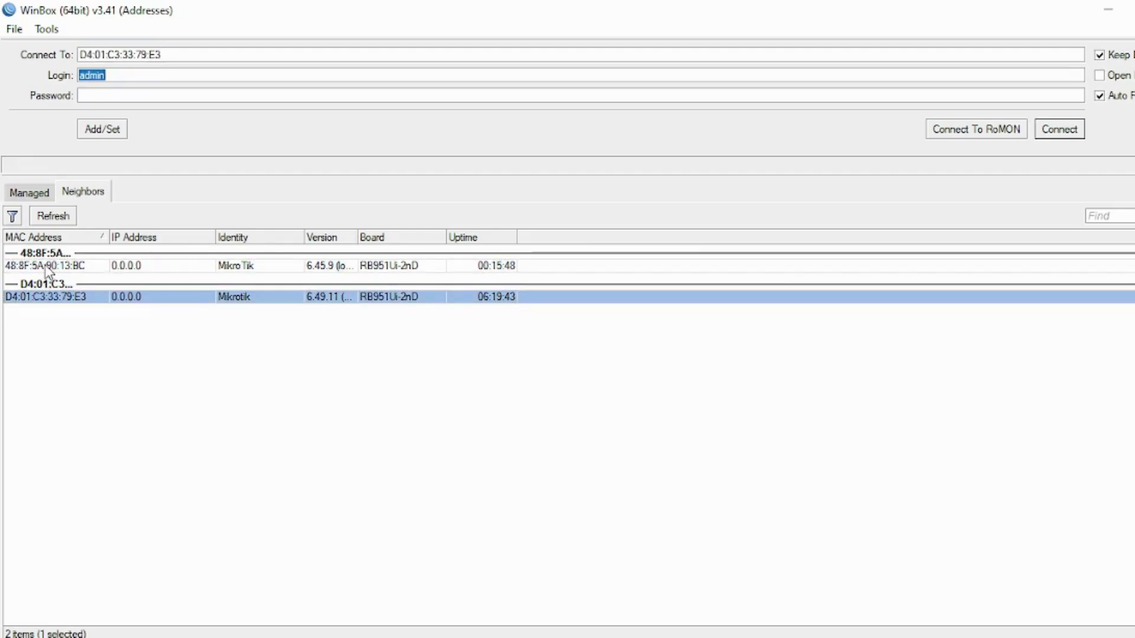
{"action": "left_click", "coordinate": [47, 267]}
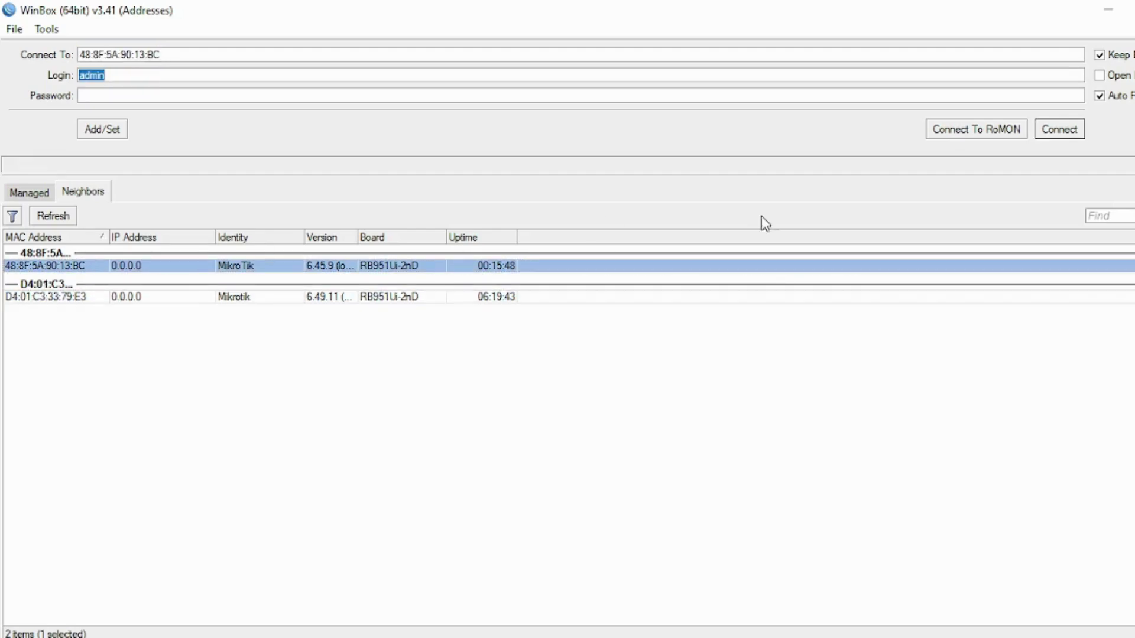
{"action": "left_click", "coordinate": [1069, 130]}
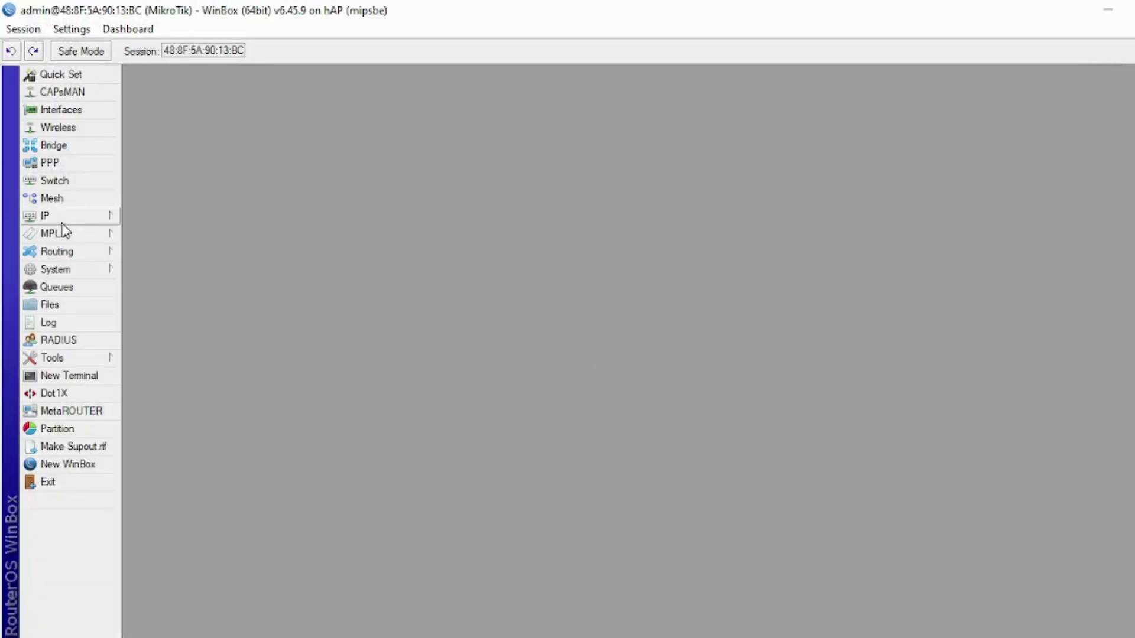
- Set the router's identity to Router A and open a new WinBox loader
{"action": "left_click", "coordinate": [62, 269]}
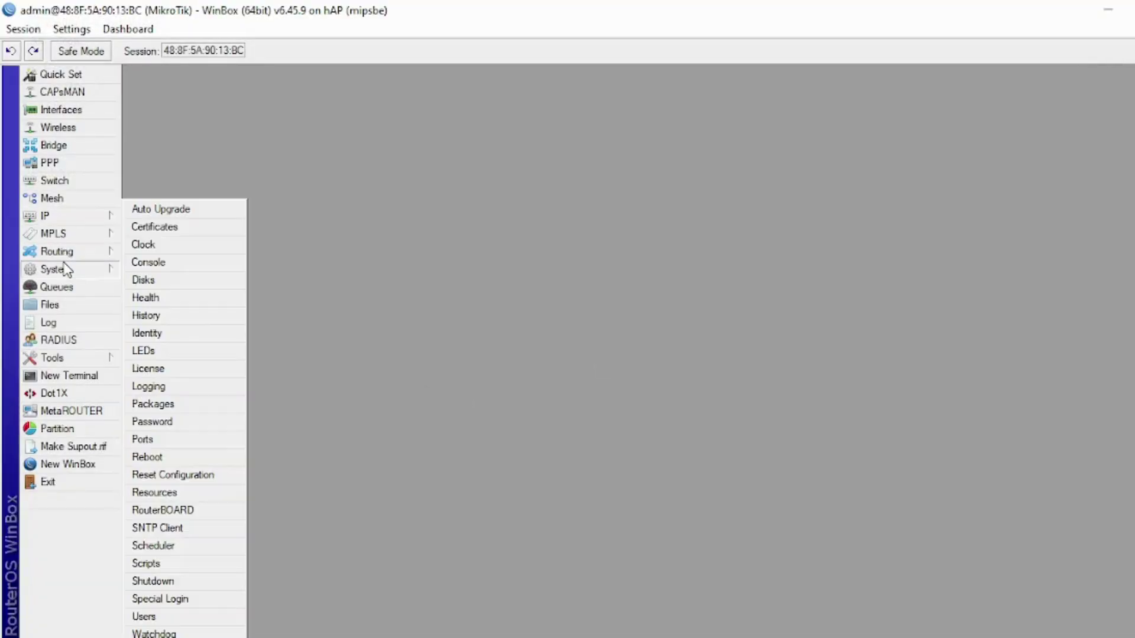
{"action": "left_click", "coordinate": [166, 335]}
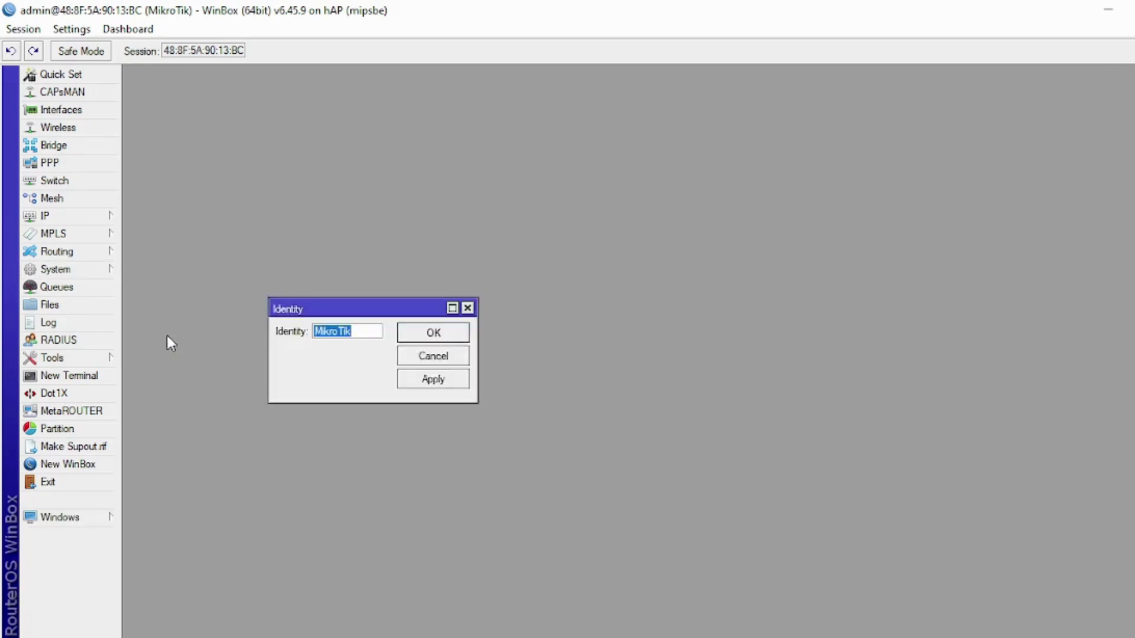
{"action": "type", "text": "Router A"}
{"action": "left_click", "coordinate": [415, 335]}
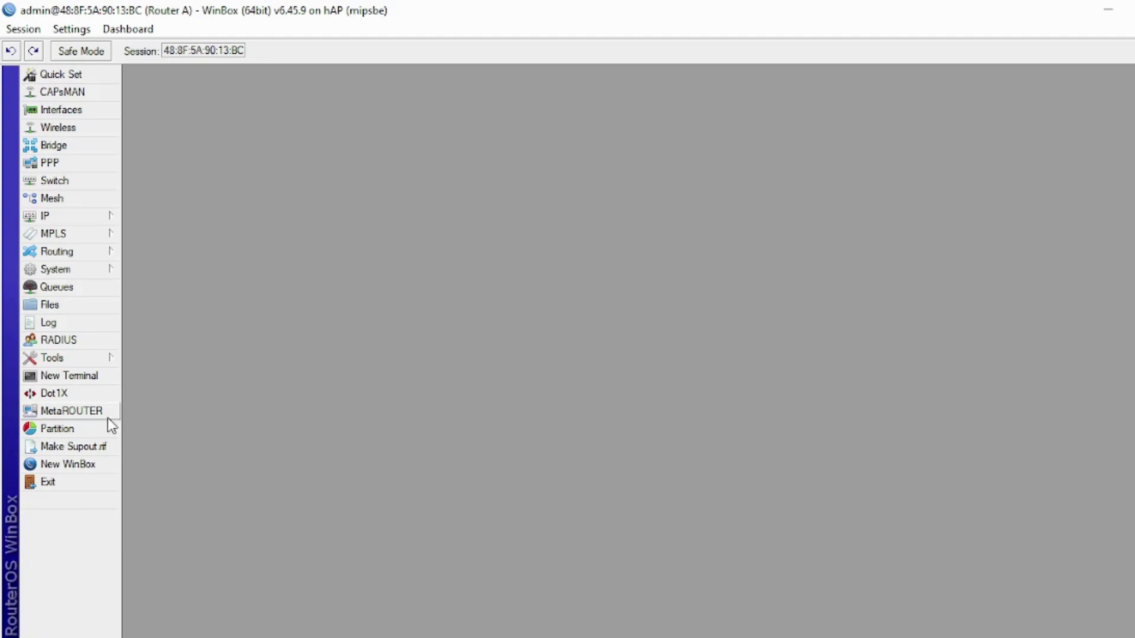
{"action": "left_click", "coordinate": [83, 466]}
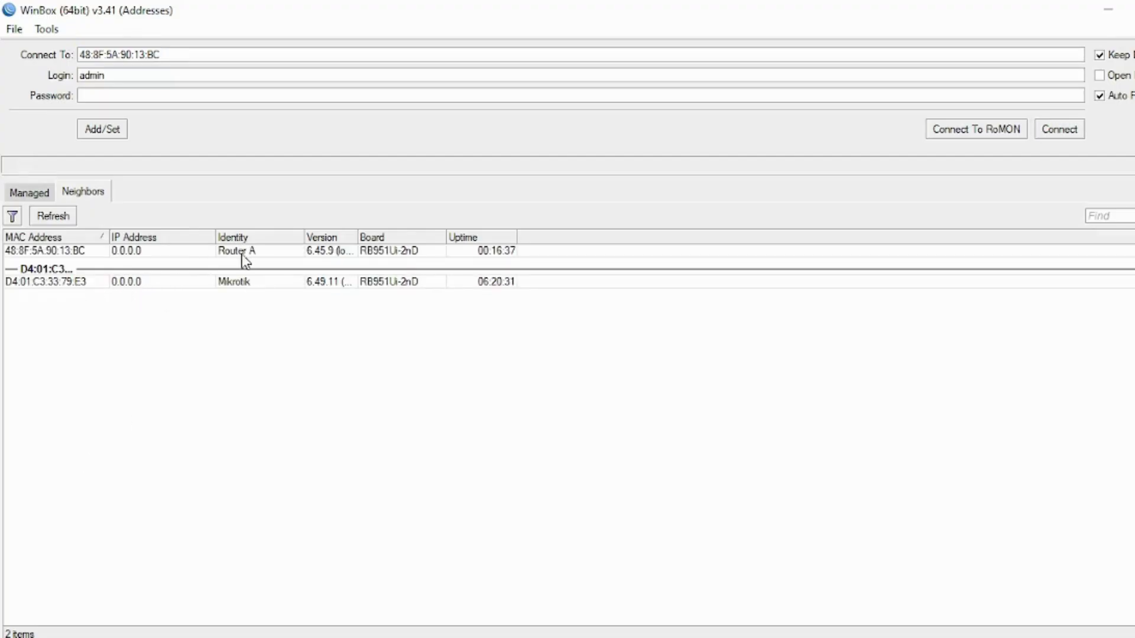
- Connect to router D4:01:C3:33:79:E3, dismissing the password change prompt
{"action": "left_click", "coordinate": [70, 283]}
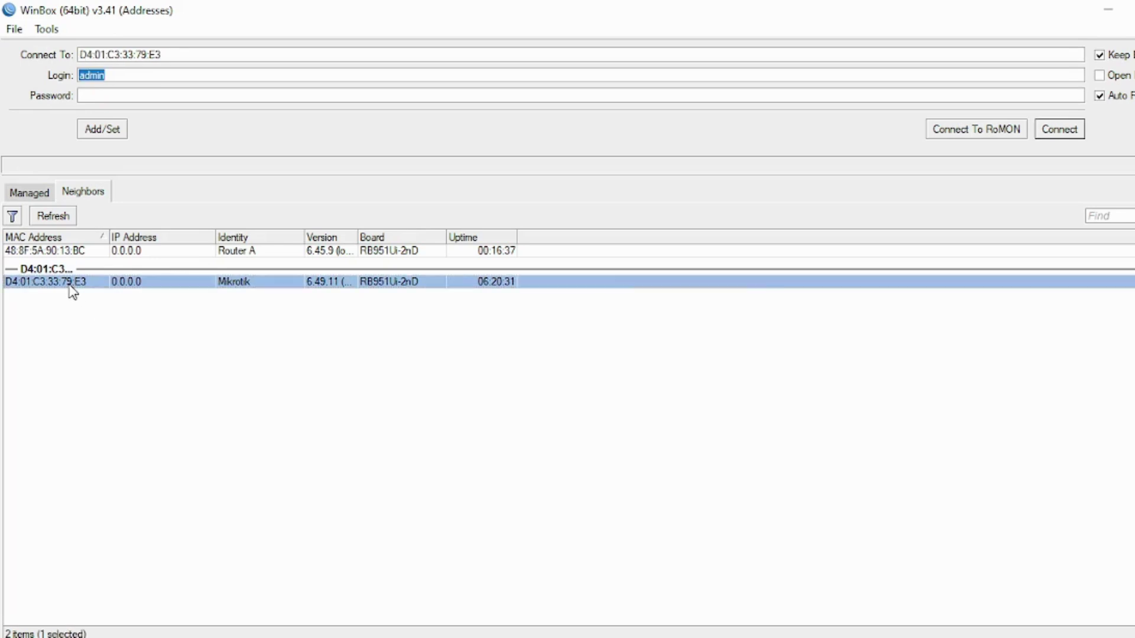
{"action": "left_click", "coordinate": [1068, 131]}
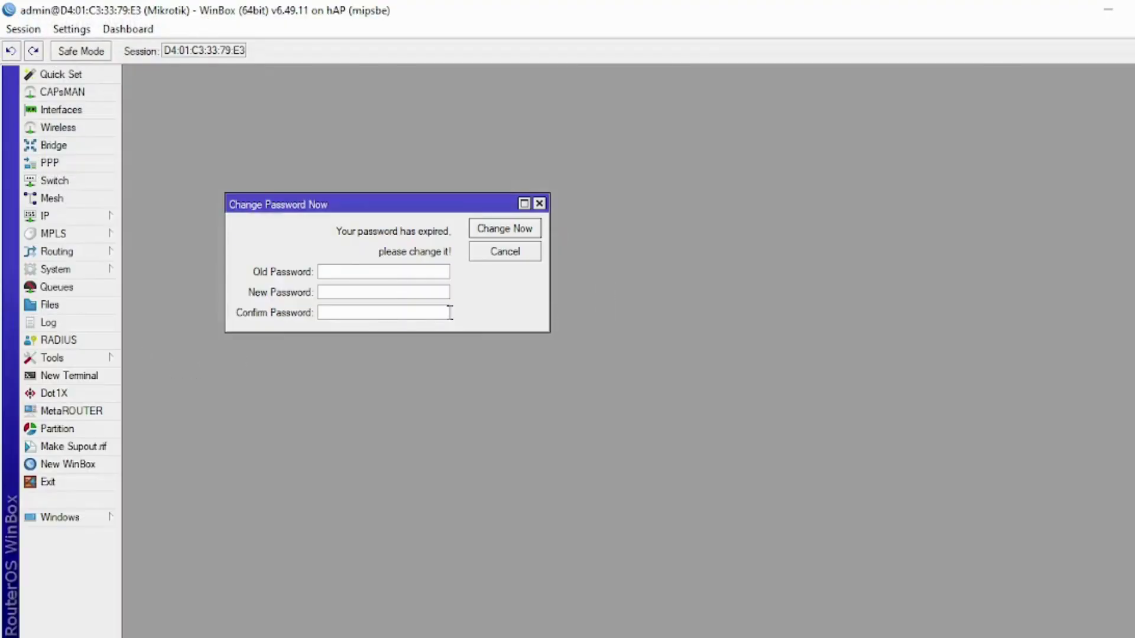
{"action": "left_click", "coordinate": [539, 204]}
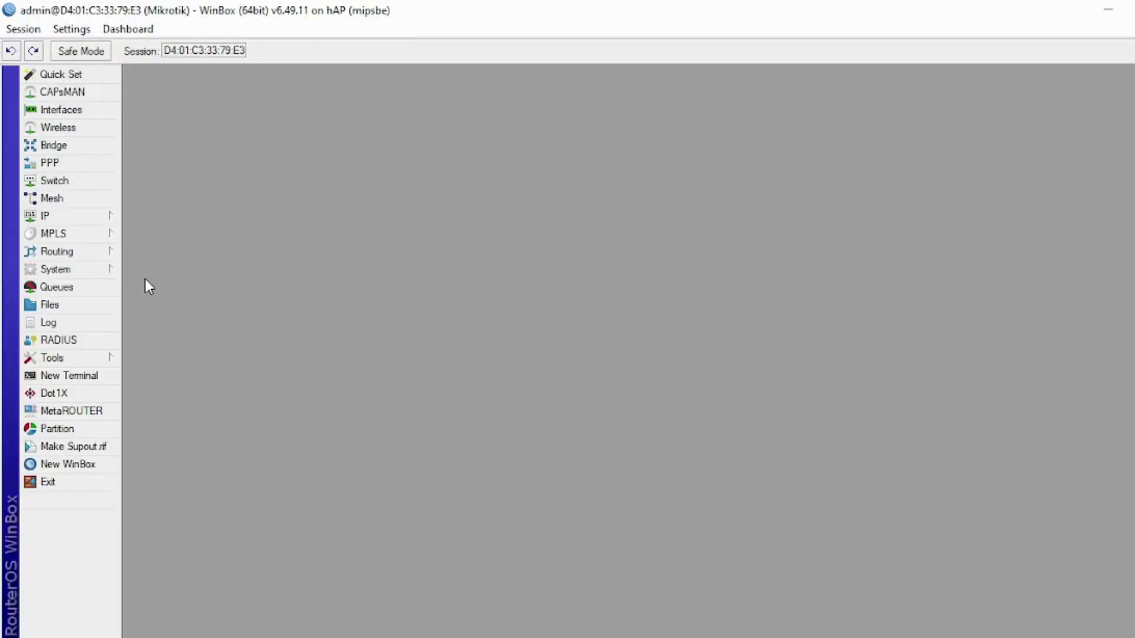
- Set this router's identity to Router B and minimize its session
{"action": "mouse_move", "coordinate": [109, 278]}
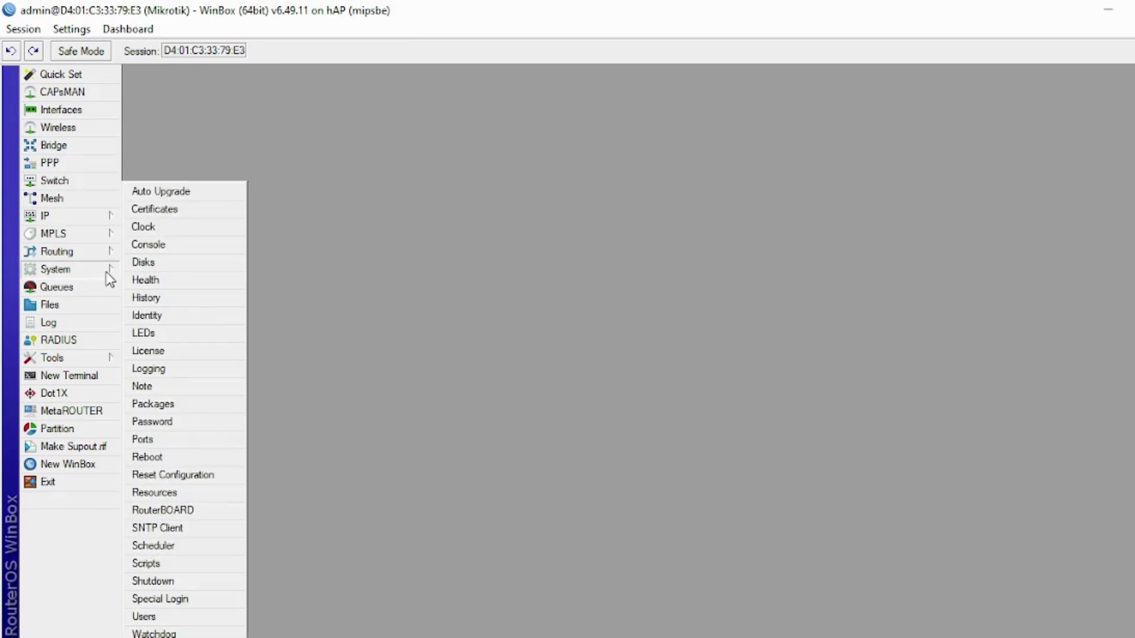
{"action": "left_click", "coordinate": [176, 323]}
{"action": "type", "text": "Router B"}
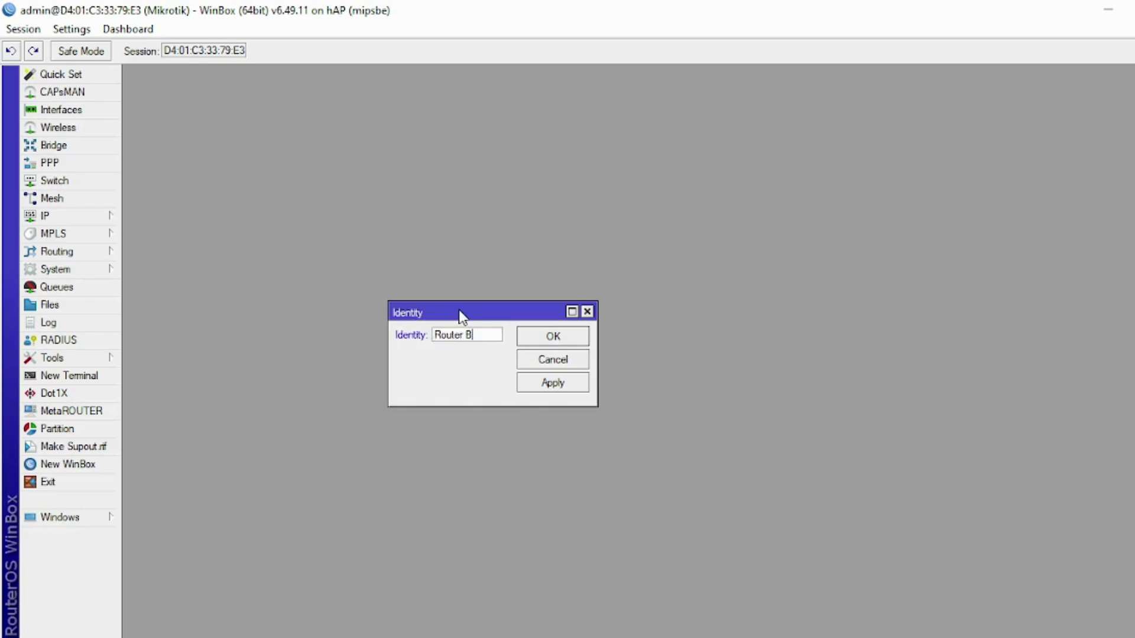
{"action": "left_click", "coordinate": [527, 337]}
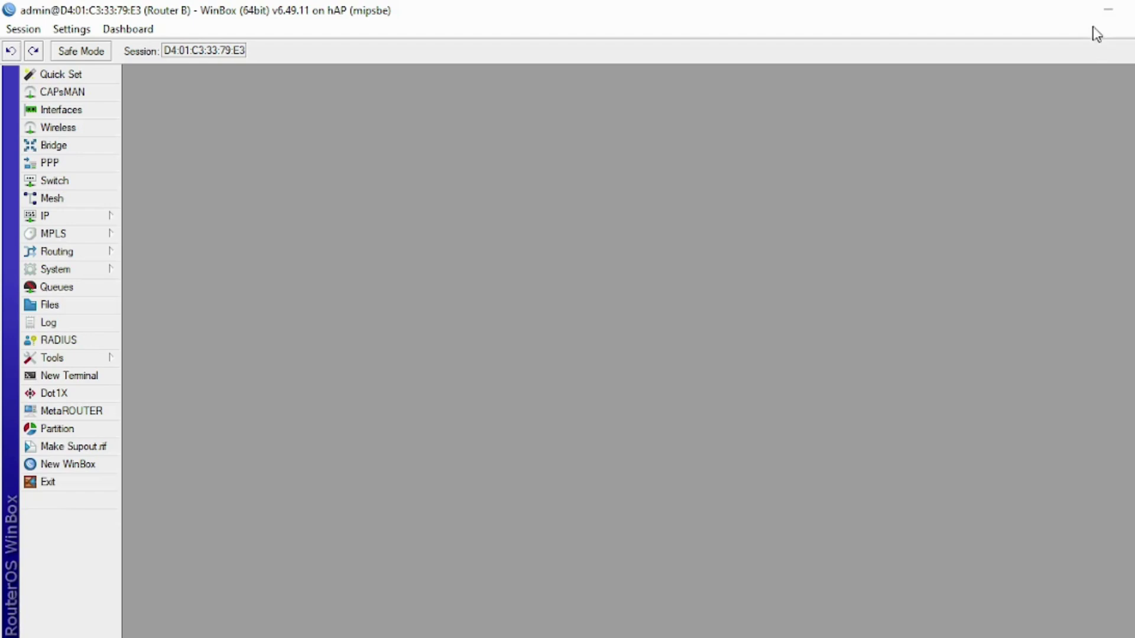
{"action": "left_click", "coordinate": [1106, 9]}
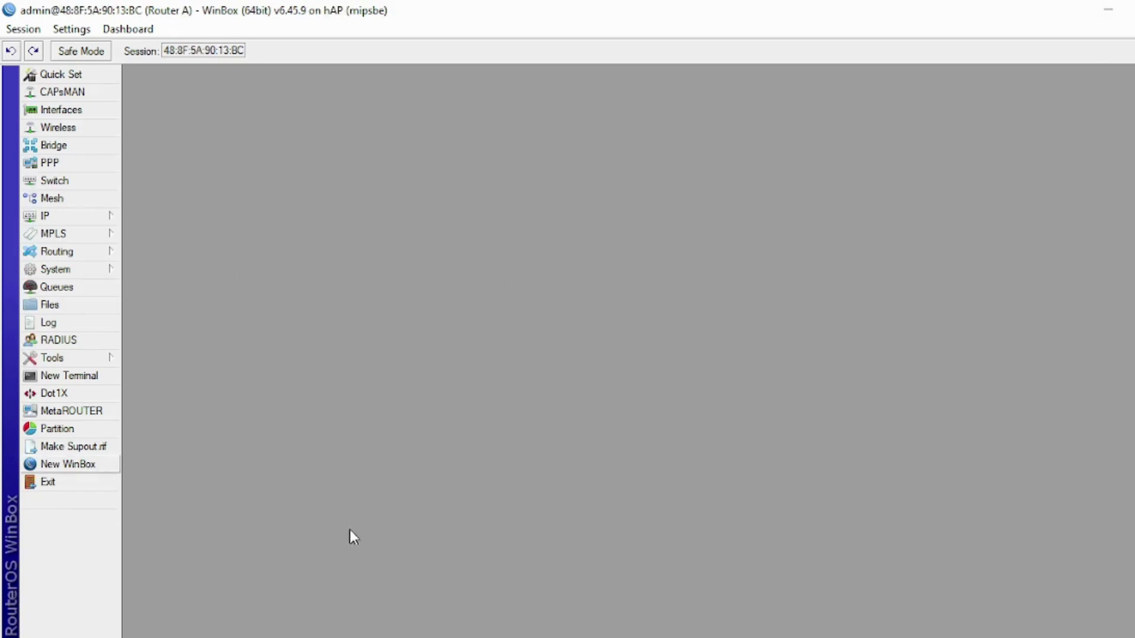
- Add a new IP address entry on Router A assigned to ether2
{"action": "key", "text": "alt+Tab"}
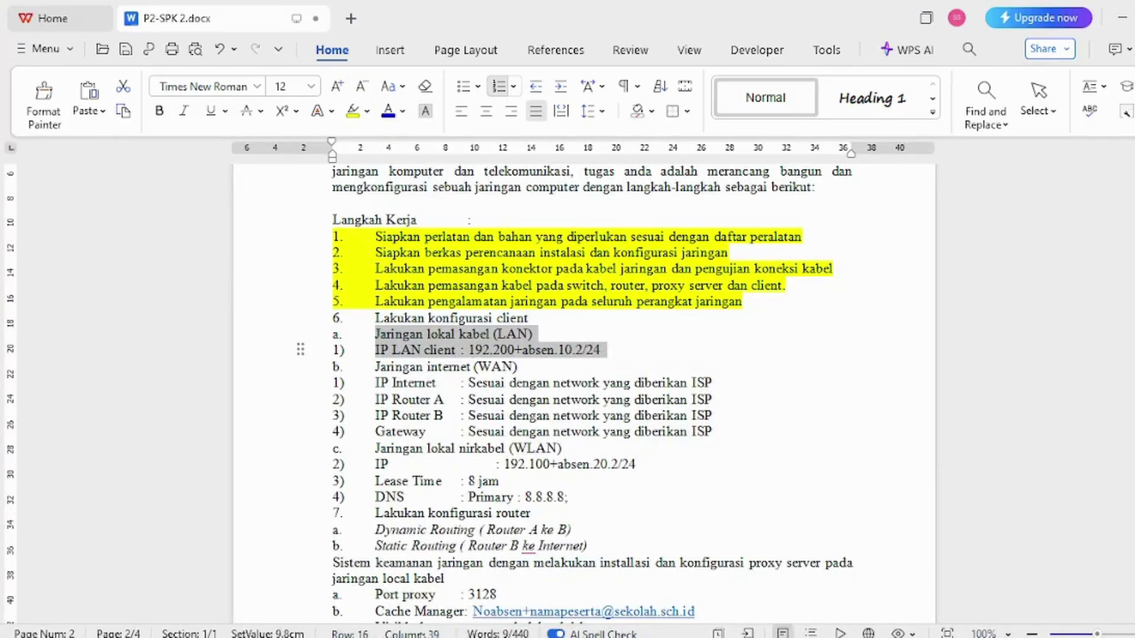
{"action": "key", "text": "alt+Tab"}
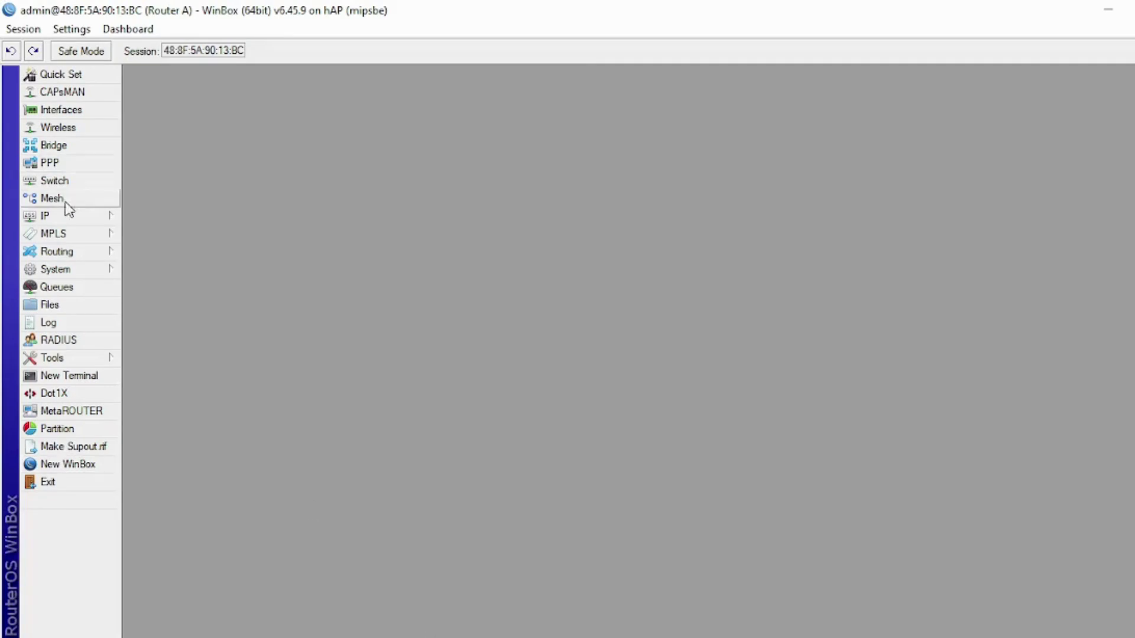
{"action": "left_click", "coordinate": [93, 214]}
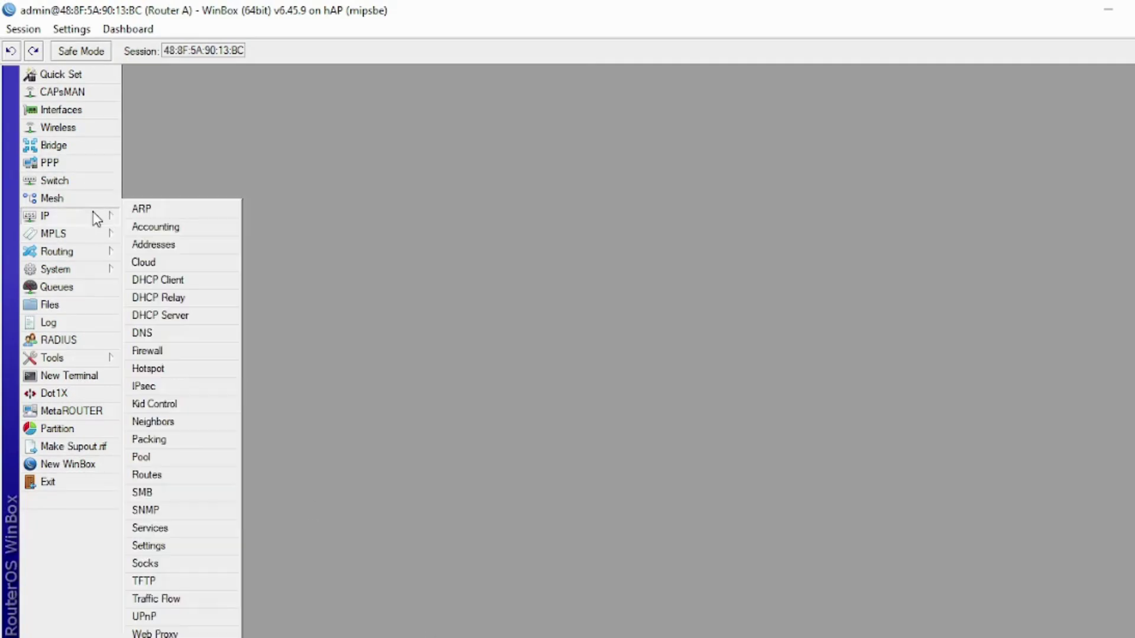
{"action": "left_click", "coordinate": [134, 244]}
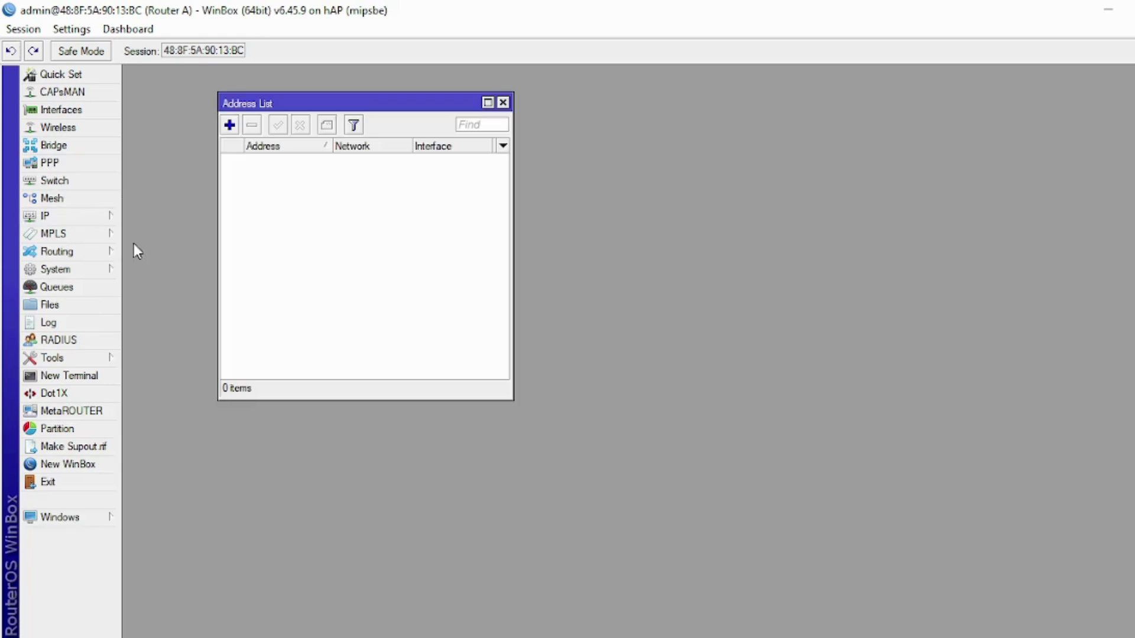
{"action": "left_click", "coordinate": [229, 125]}
{"action": "left_click", "coordinate": [492, 323]}
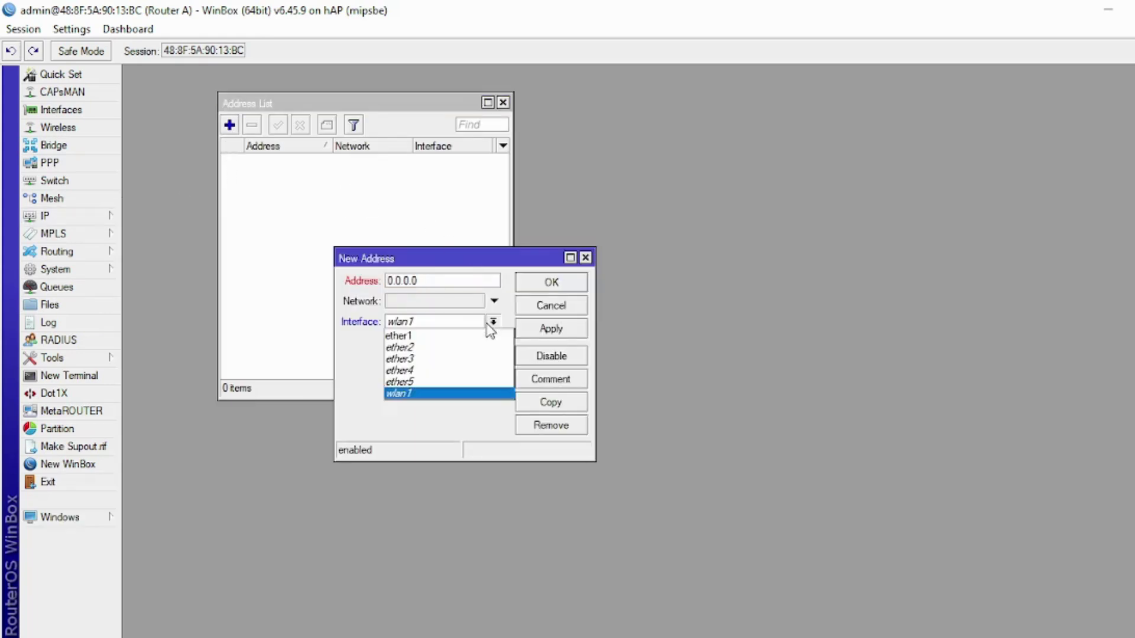
{"action": "left_click", "coordinate": [483, 348]}
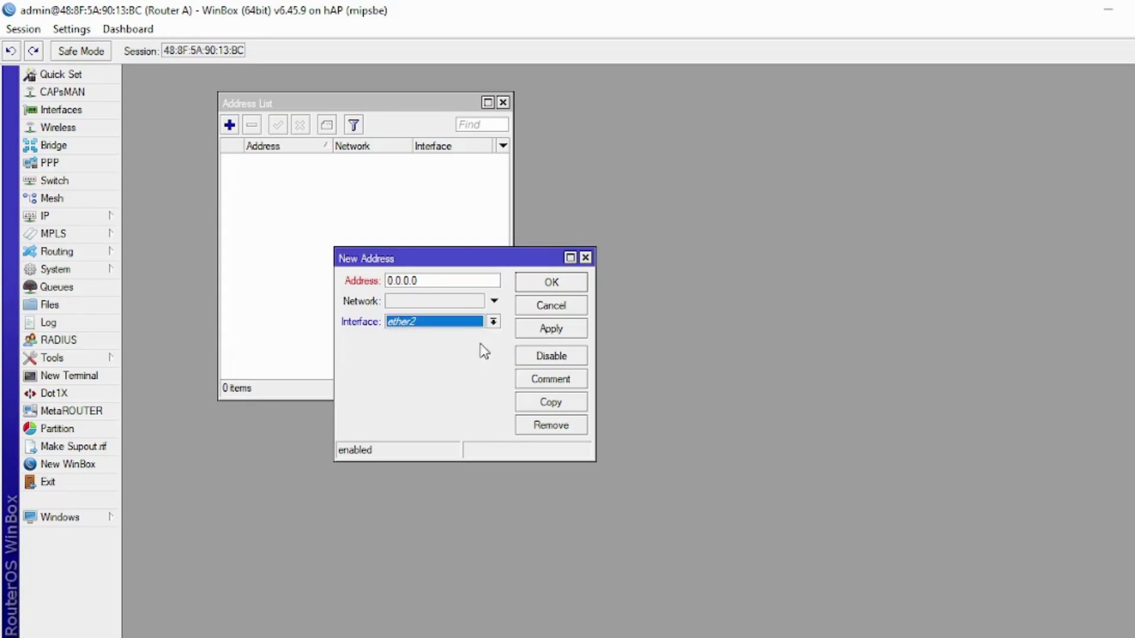
- Enter 192.205.20.2/24 as the address, save it, and switch to the task document
{"action": "left_click", "coordinate": [425, 281]}
{"action": "double_click", "coordinate": [399, 280]}
{"action": "type", "text": "192.205.20.2"}
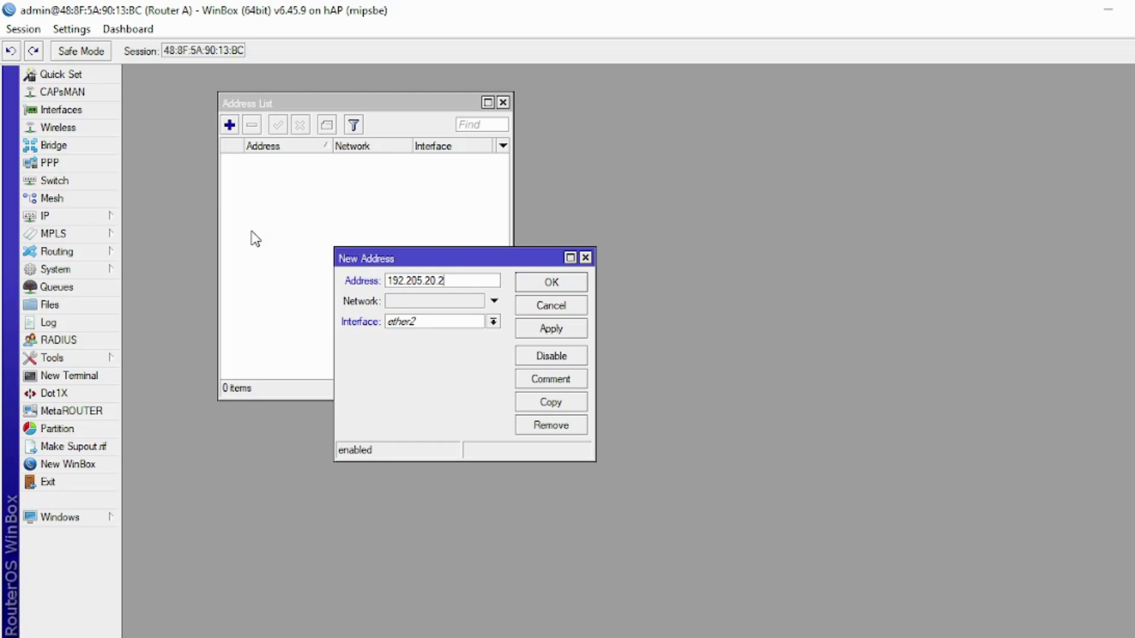
{"action": "type", "text": "/24"}
{"action": "left_click", "coordinate": [526, 329]}
{"action": "left_click", "coordinate": [537, 285]}
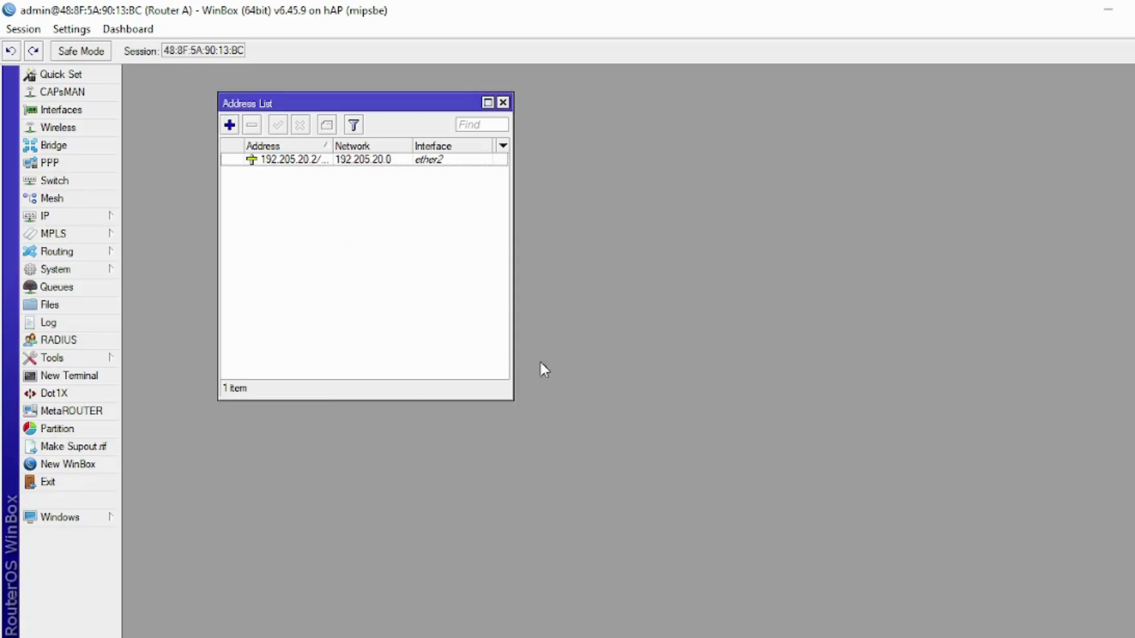
{"action": "key", "text": "alt+Tab"}
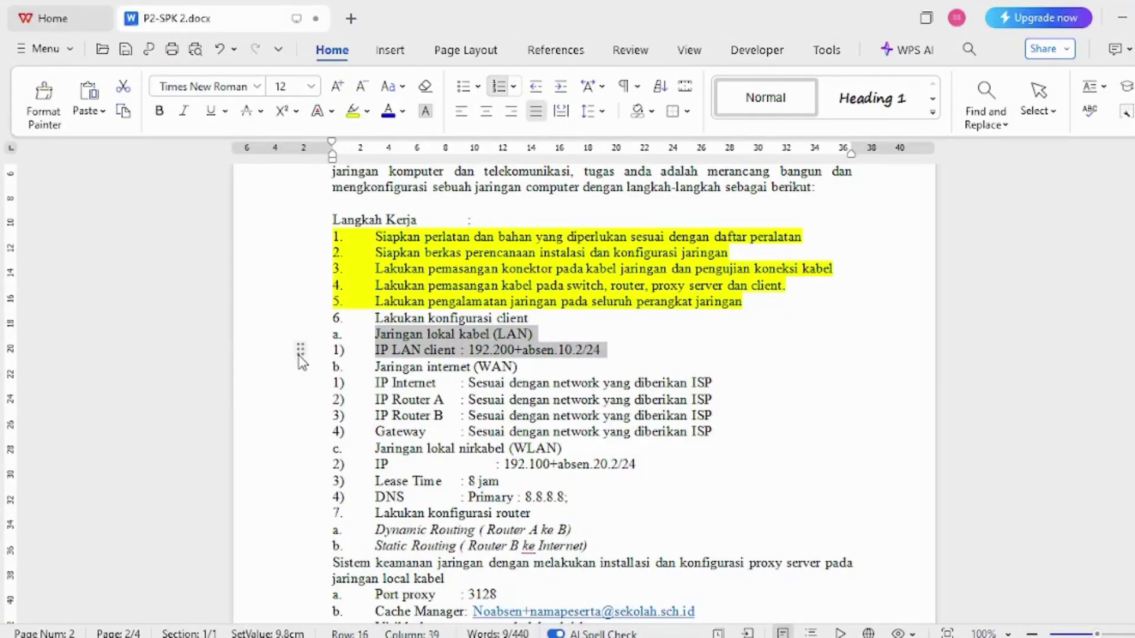
- Highlight the LAN lines yellow, select the WAN and IP Internet lines, and return to Router A
{"action": "left_click", "coordinate": [352, 111]}
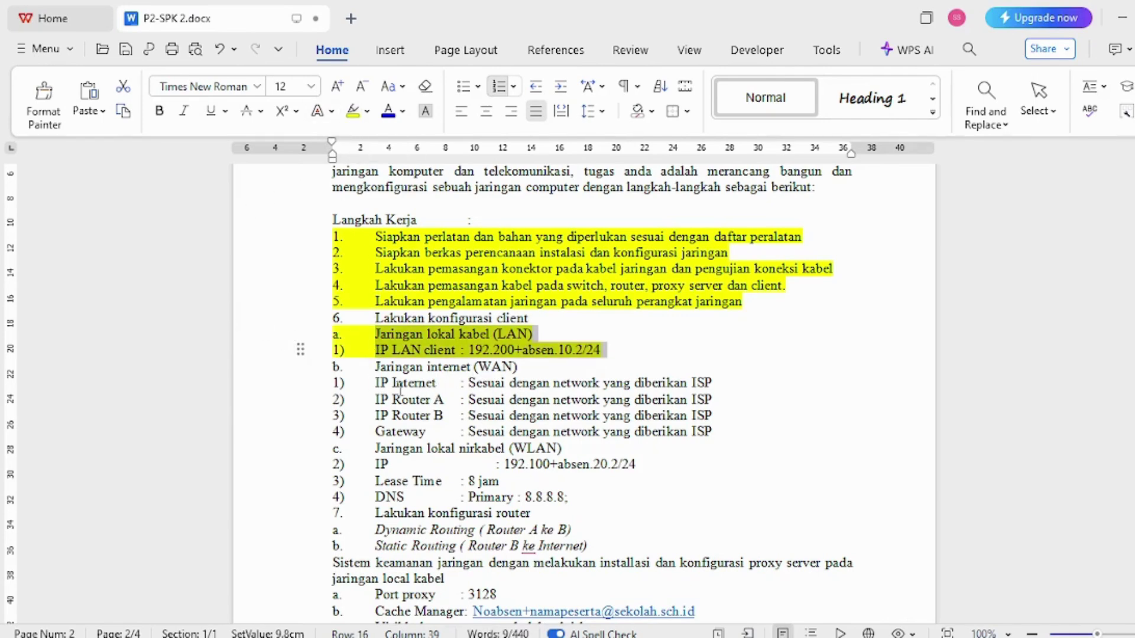
{"action": "left_click", "coordinate": [304, 374]}
{"action": "left_click_drag", "start_coordinate": [301, 381], "coordinate": [298, 385]}
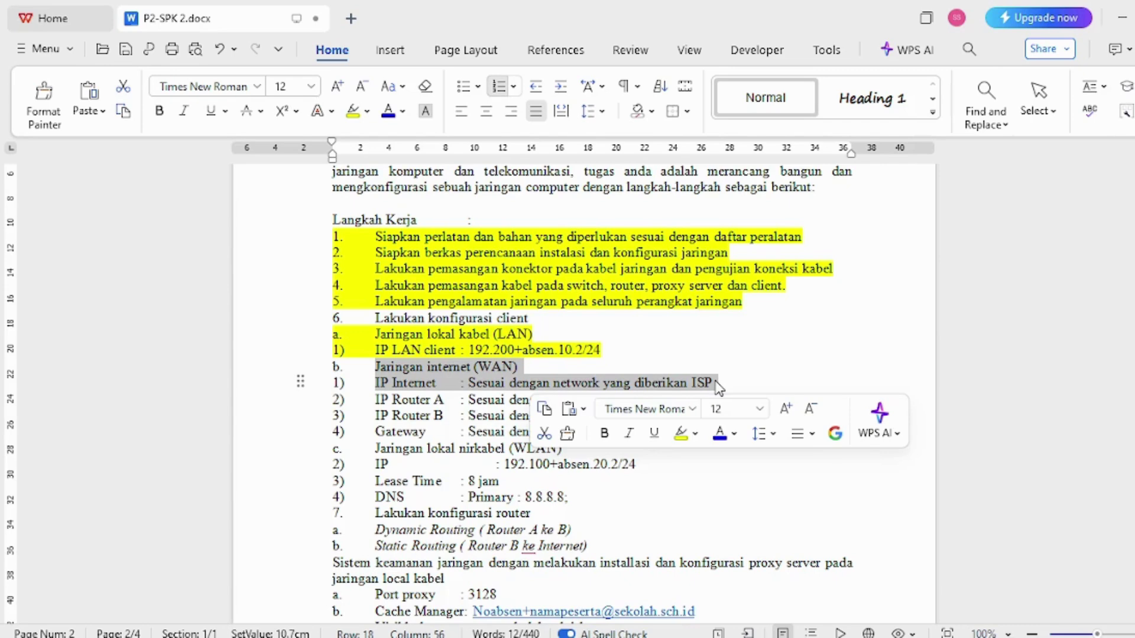
{"action": "left_click", "coordinate": [714, 383]}
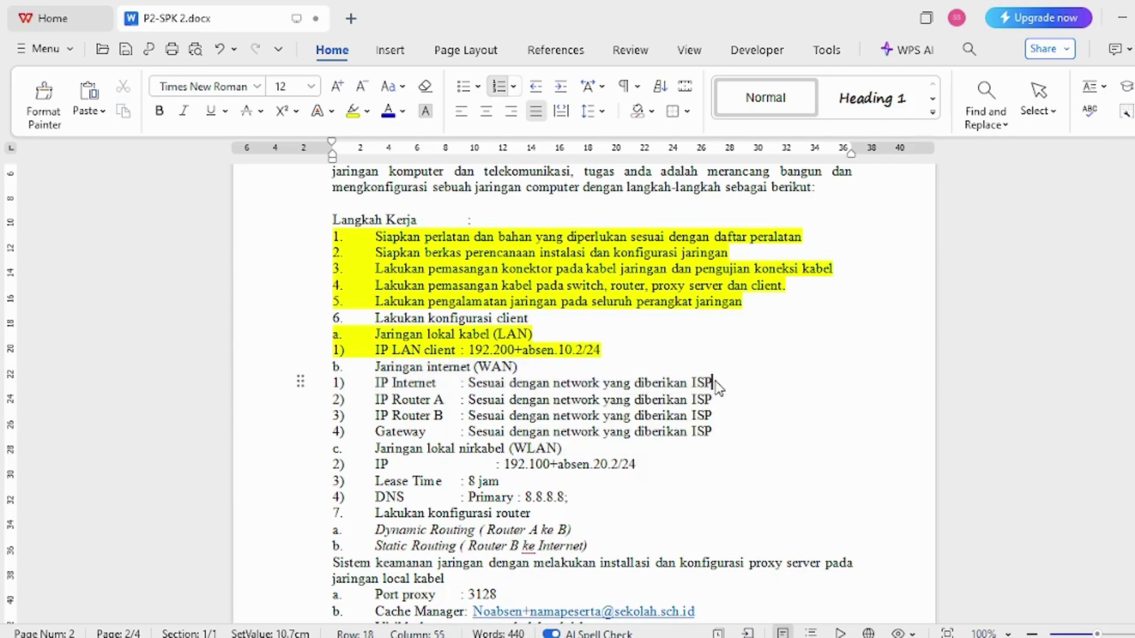
{"action": "left_click_drag", "start_coordinate": [300, 369], "coordinate": [303, 390]}
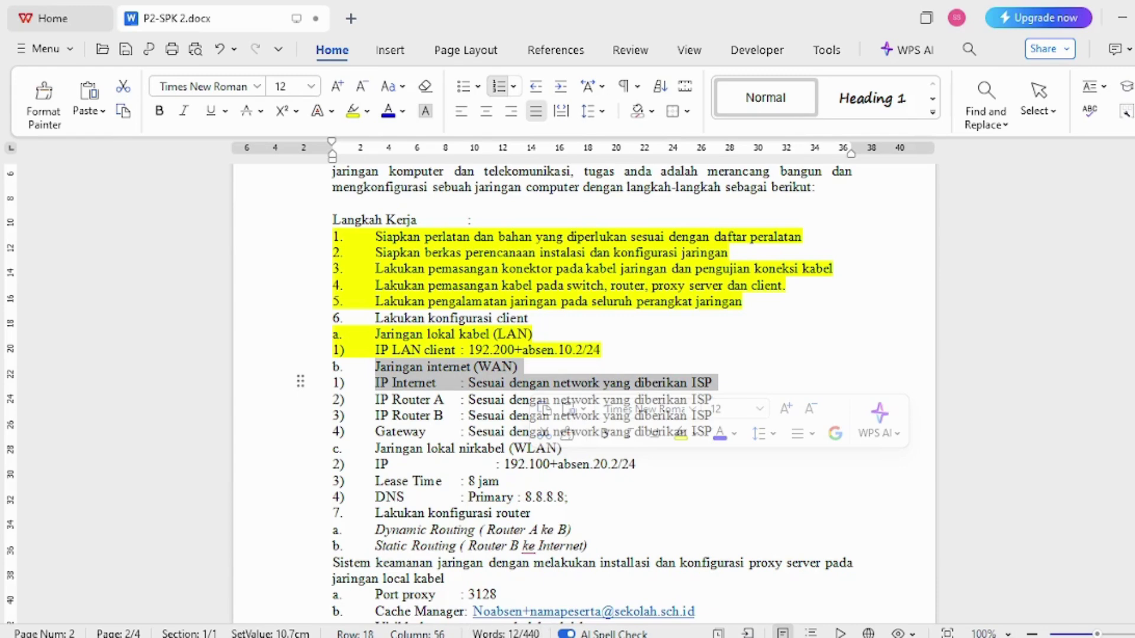
{"action": "mouse_move", "coordinate": [538, 637]}
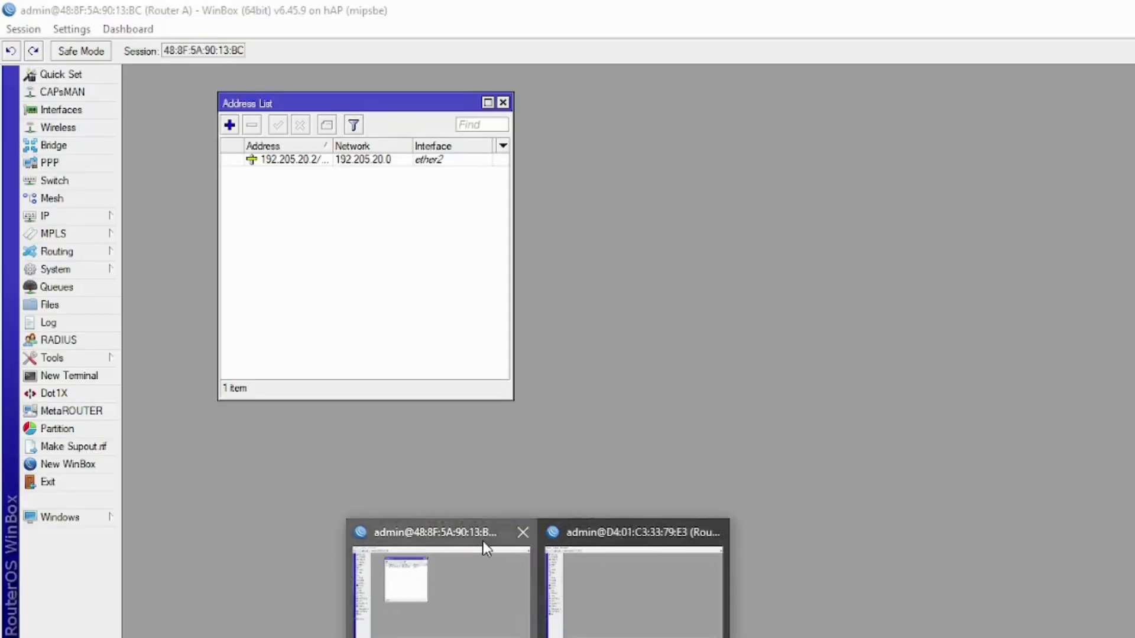
{"action": "left_click", "coordinate": [484, 542]}
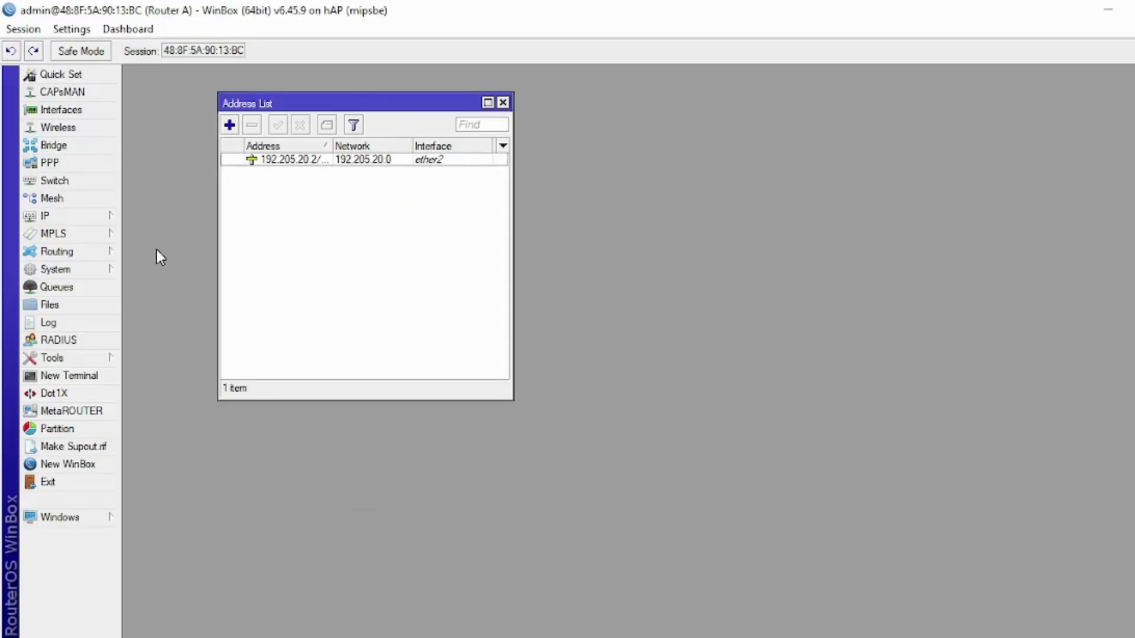
- Add a DHCP client on ether1 for Router A and close the Address and DHCP Client lists
{"action": "left_click", "coordinate": [84, 223]}
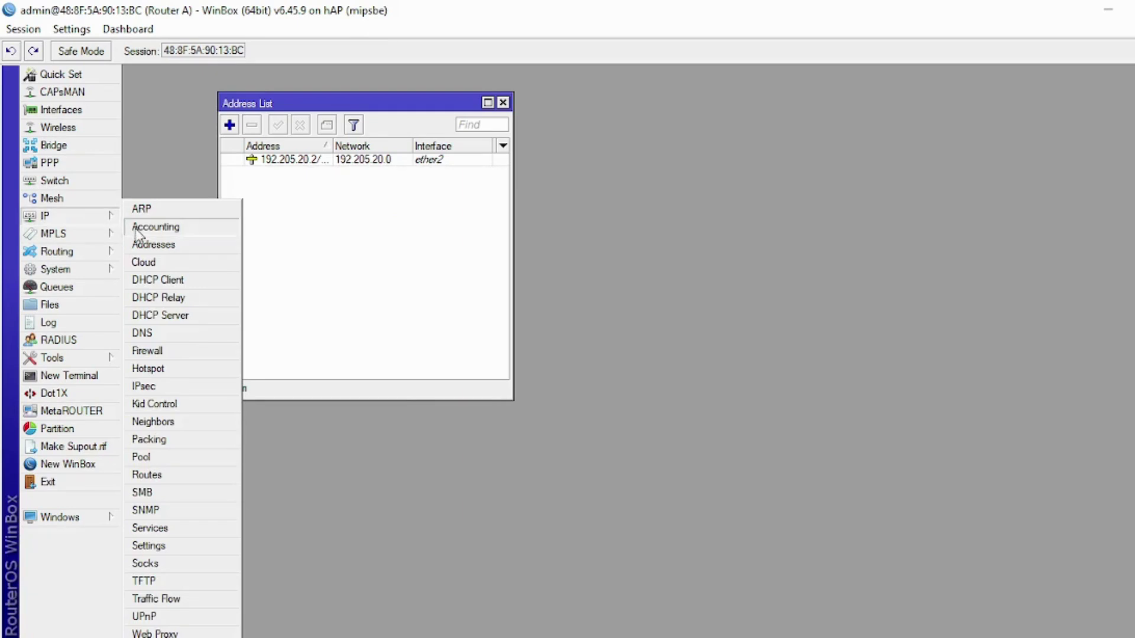
{"action": "left_click", "coordinate": [166, 281]}
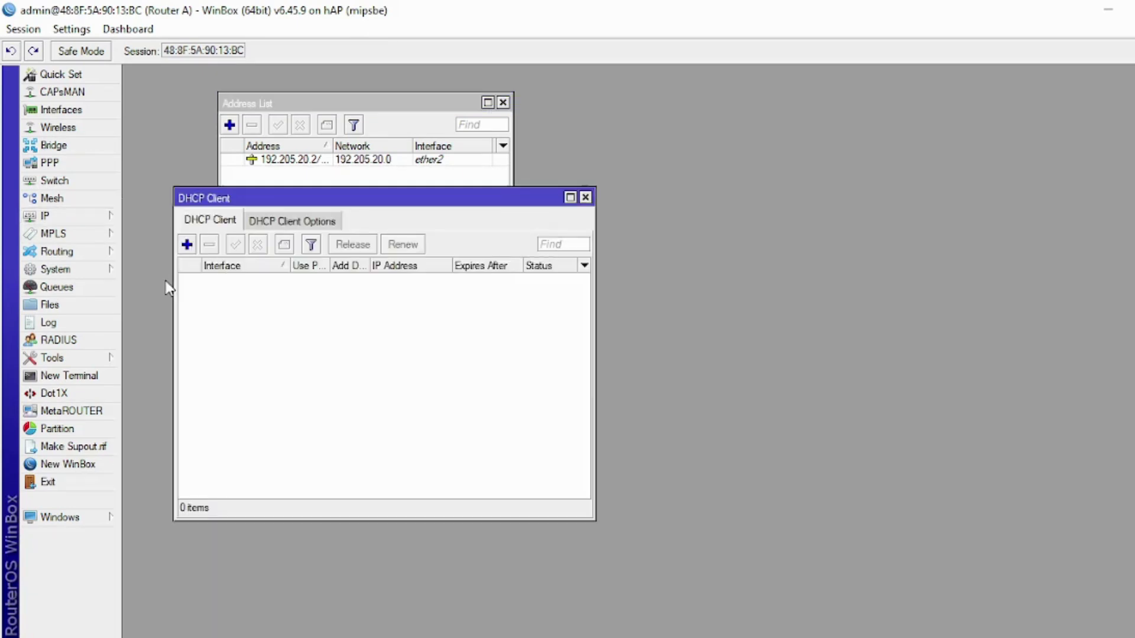
{"action": "left_click", "coordinate": [503, 102]}
{"action": "left_click", "coordinate": [187, 245]}
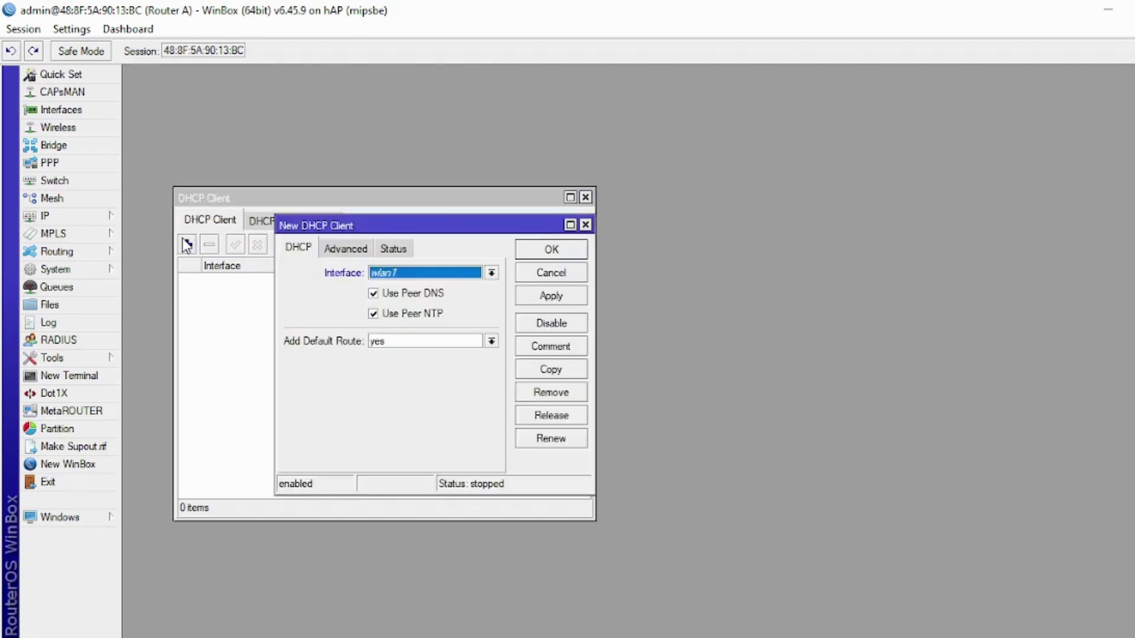
{"action": "left_click", "coordinate": [402, 274]}
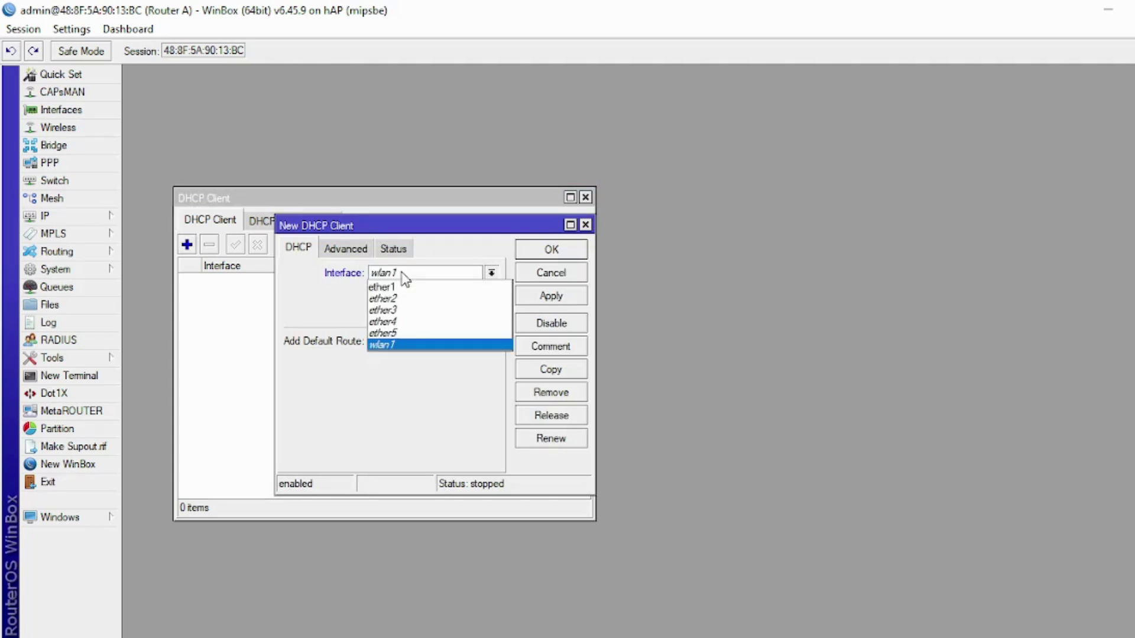
{"action": "left_click", "coordinate": [400, 287]}
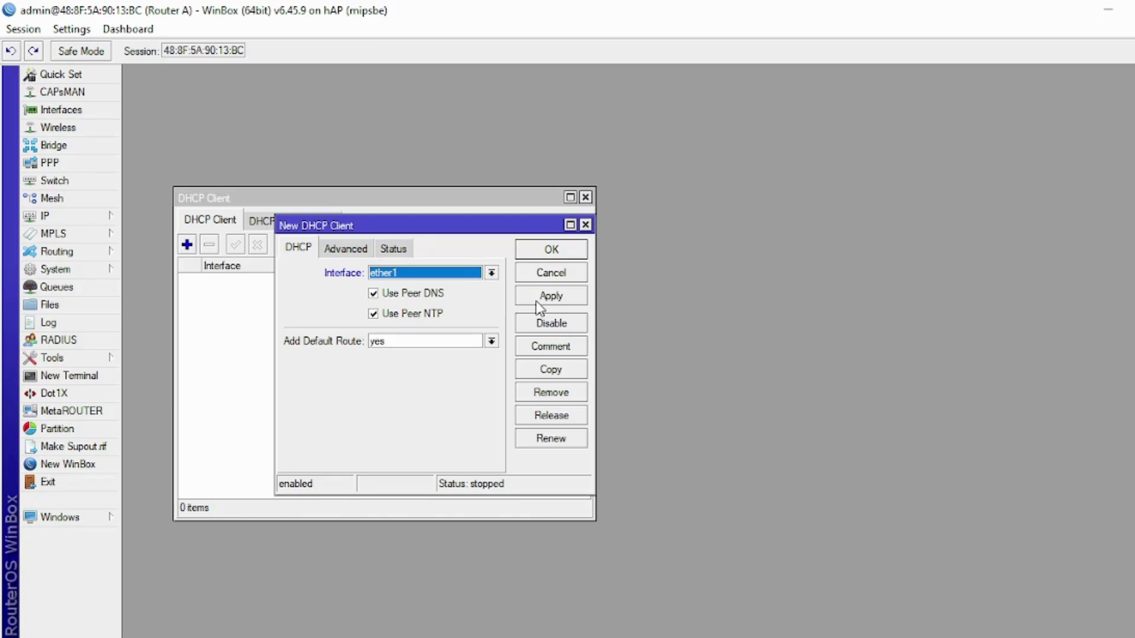
{"action": "left_click", "coordinate": [538, 303]}
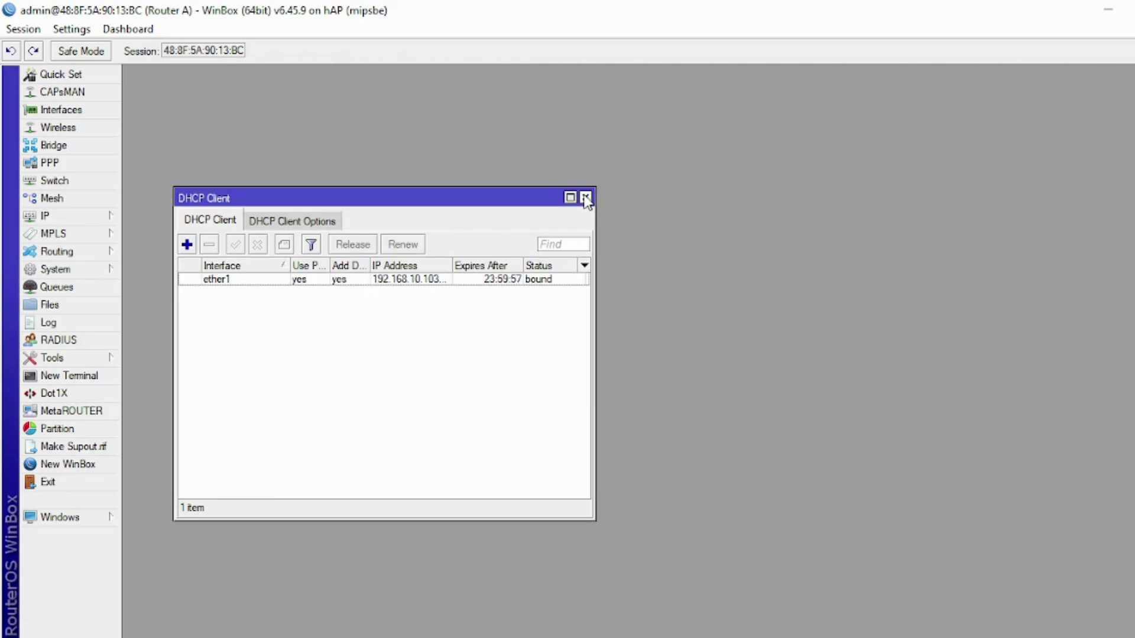
{"action": "left_click", "coordinate": [586, 198]}
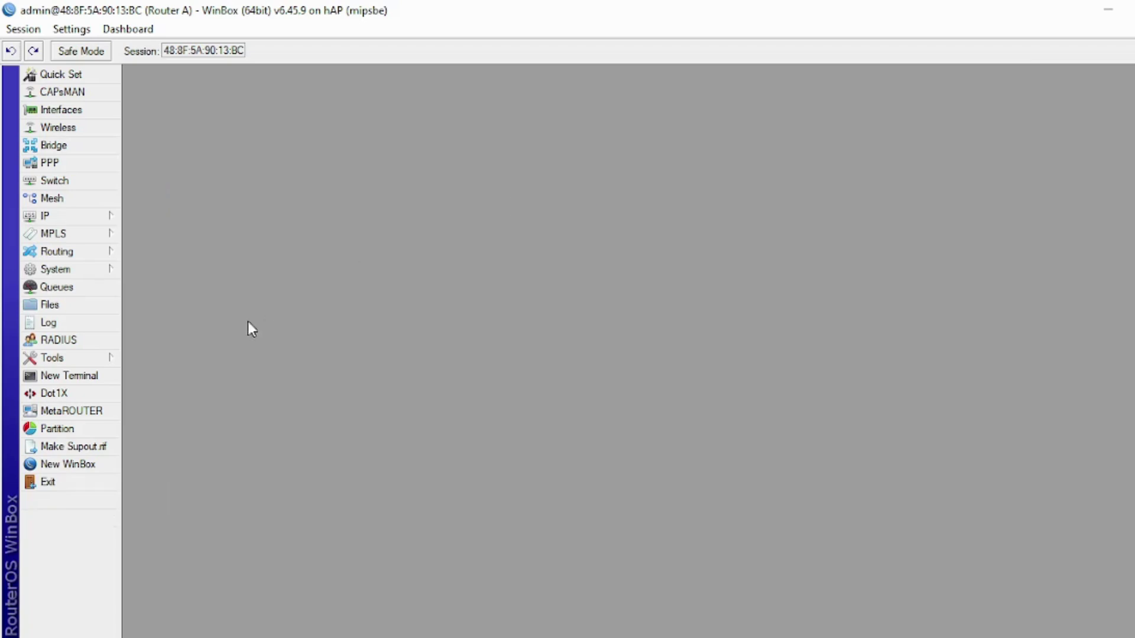
- Open Router A's Firewall window on the empty NAT rules list
{"action": "left_click", "coordinate": [87, 223]}
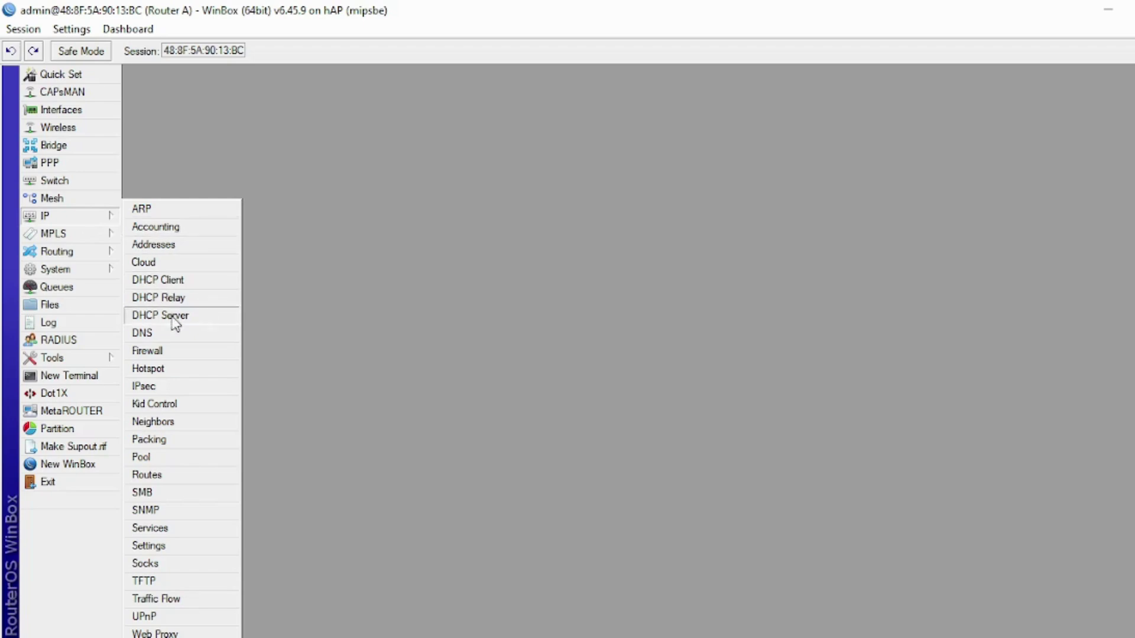
{"action": "left_click", "coordinate": [173, 350]}
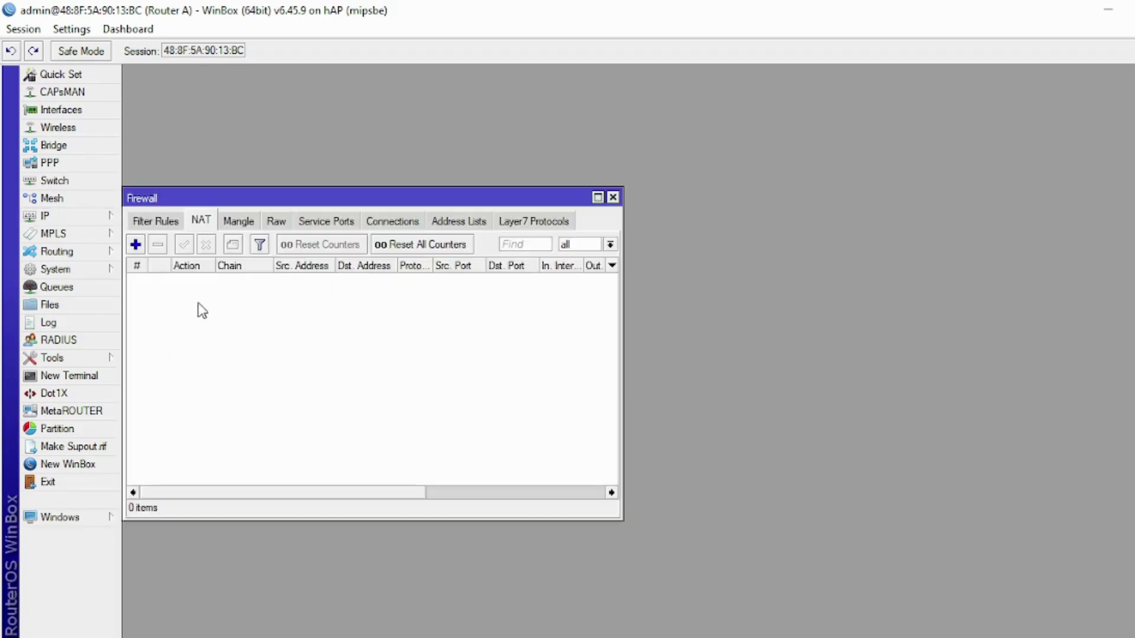
{"action": "left_click", "coordinate": [164, 225]}
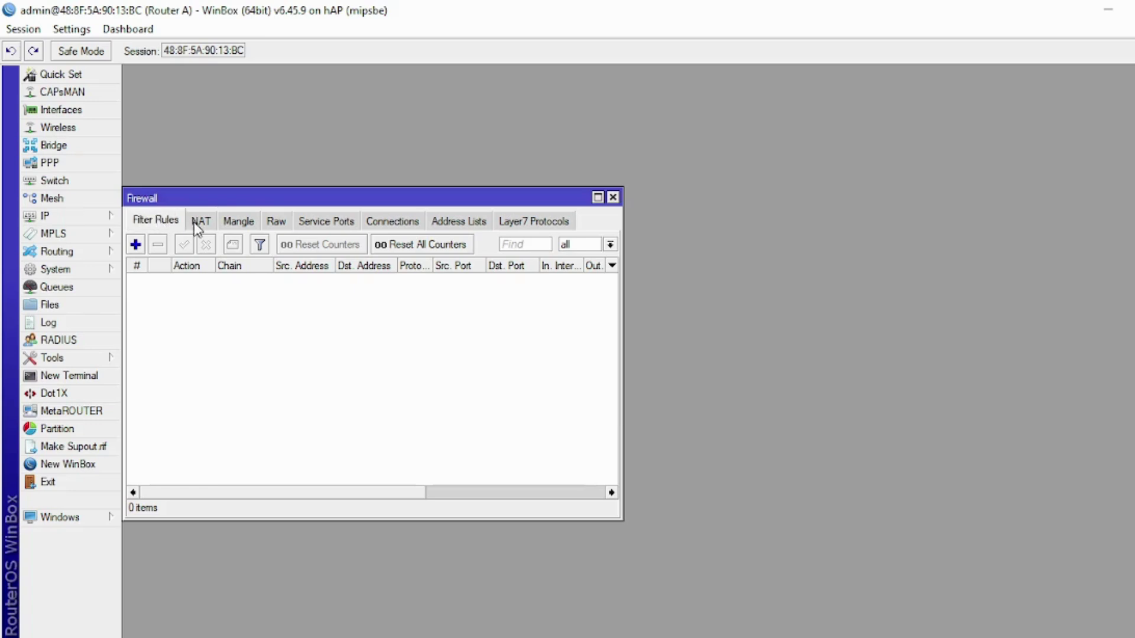
{"action": "left_click", "coordinate": [197, 225]}
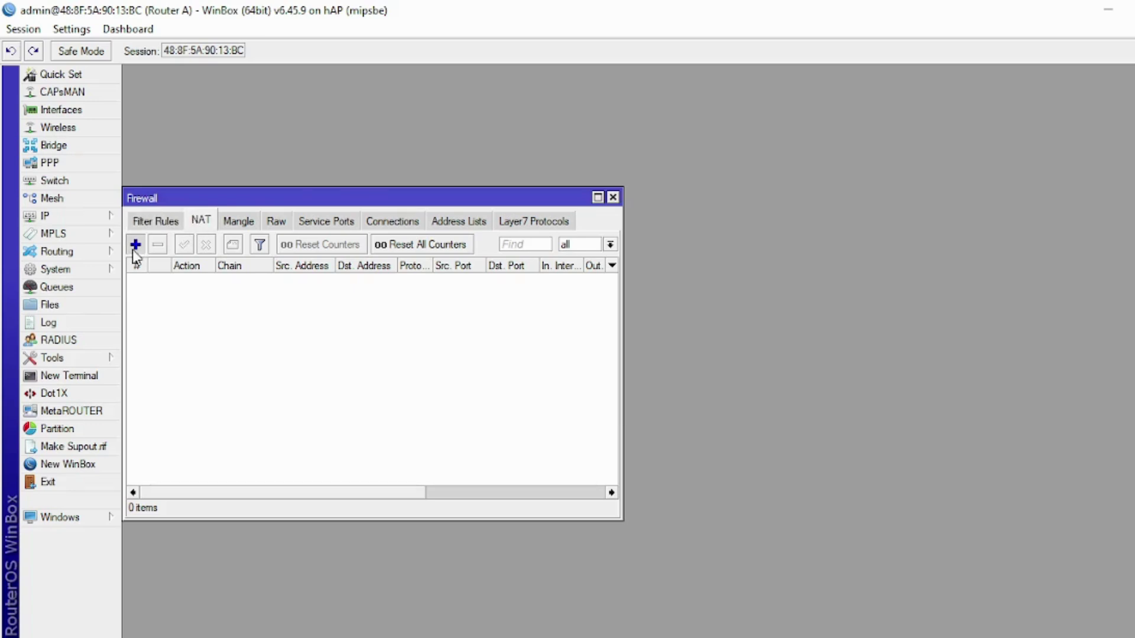
- Create a NAT rule with chain srcnat and out interface ether1
{"action": "left_click", "coordinate": [136, 244]}
{"action": "left_click", "coordinate": [276, 175]}
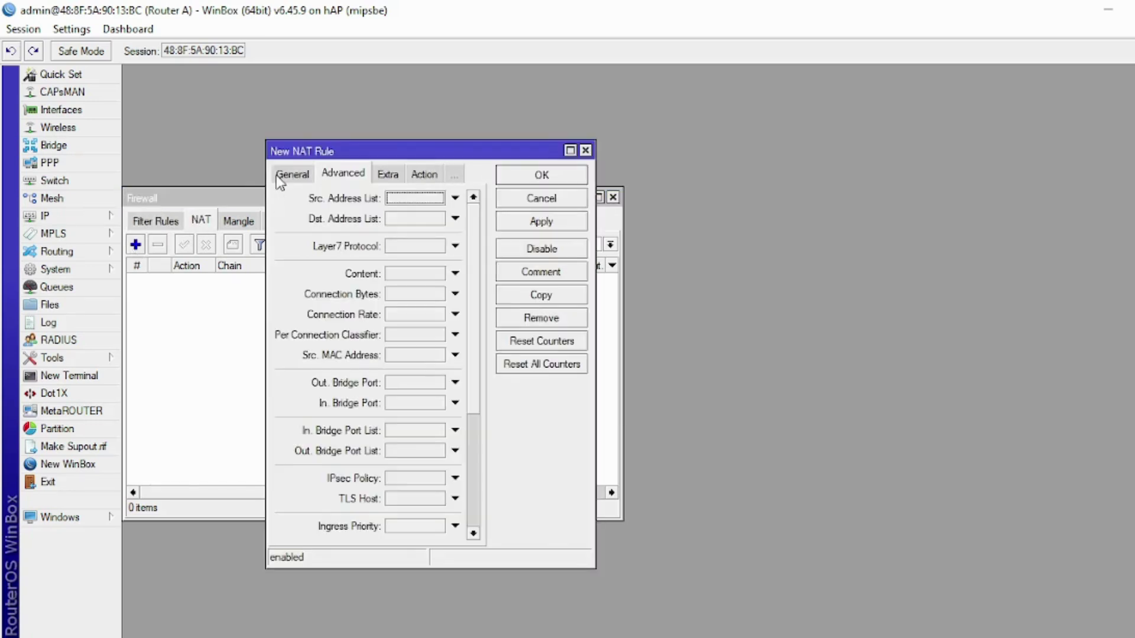
{"action": "left_click", "coordinate": [276, 176]}
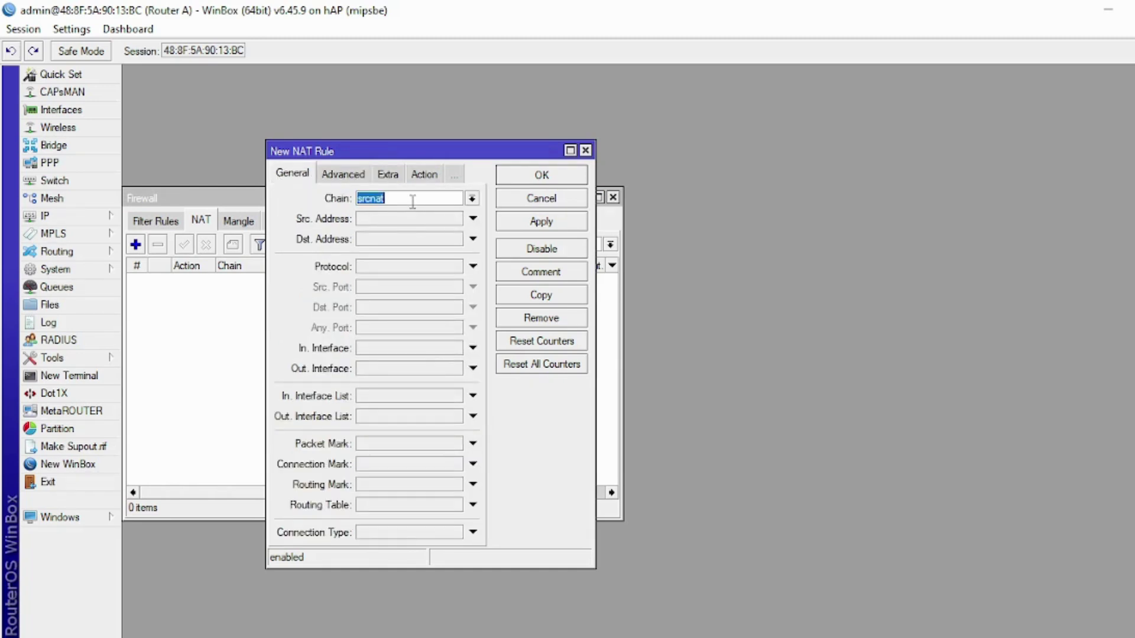
{"action": "left_click", "coordinate": [423, 368]}
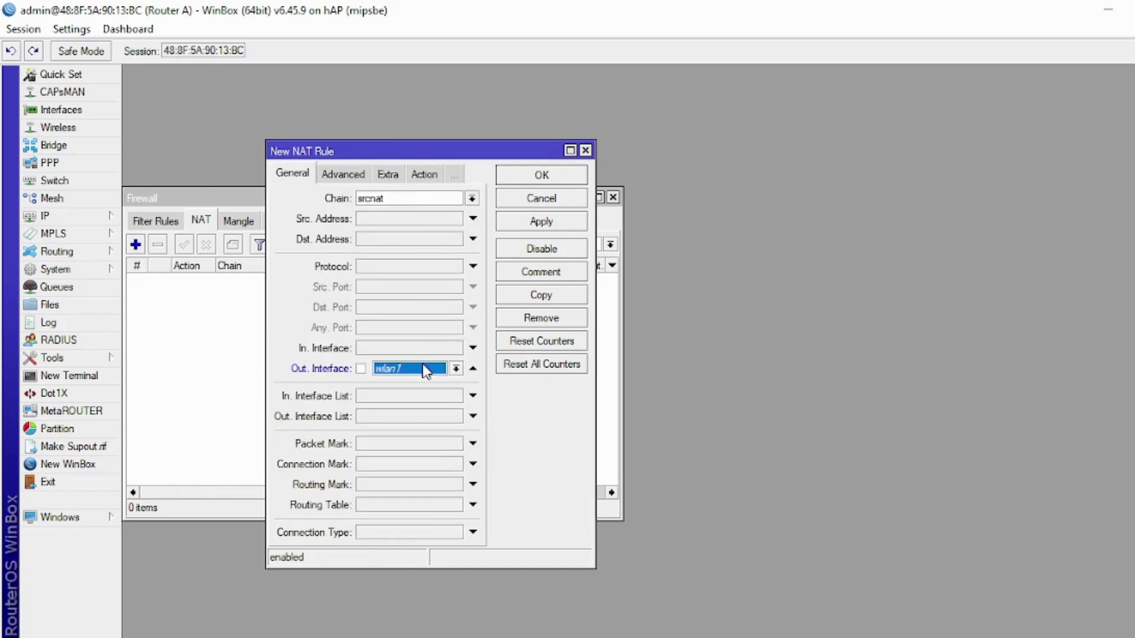
{"action": "left_click", "coordinate": [394, 372]}
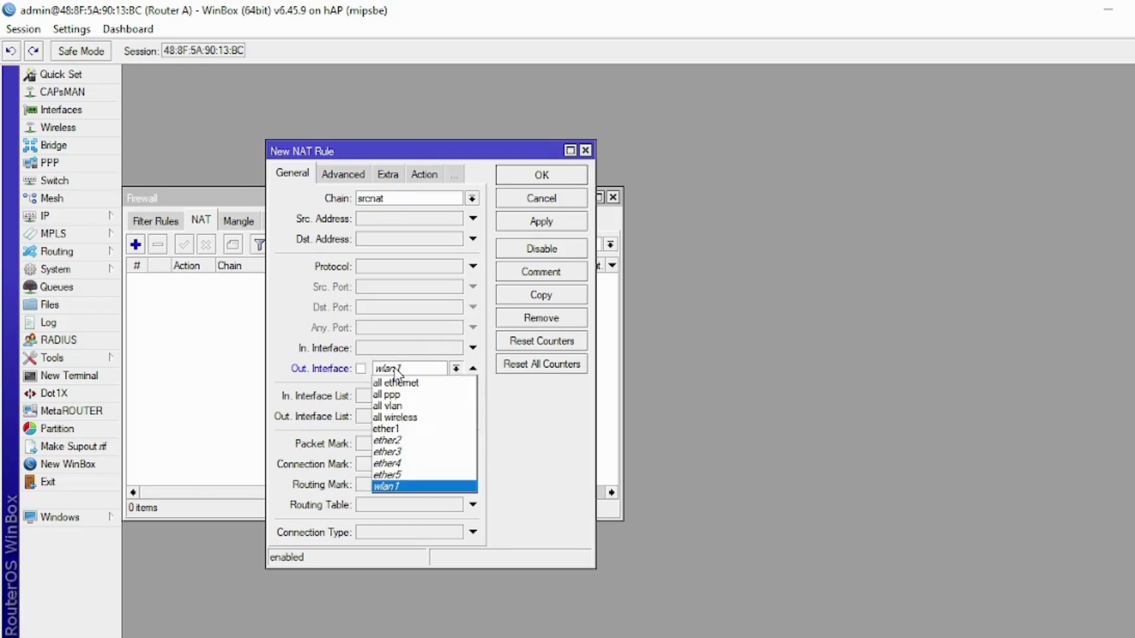
{"action": "left_click", "coordinate": [411, 430]}
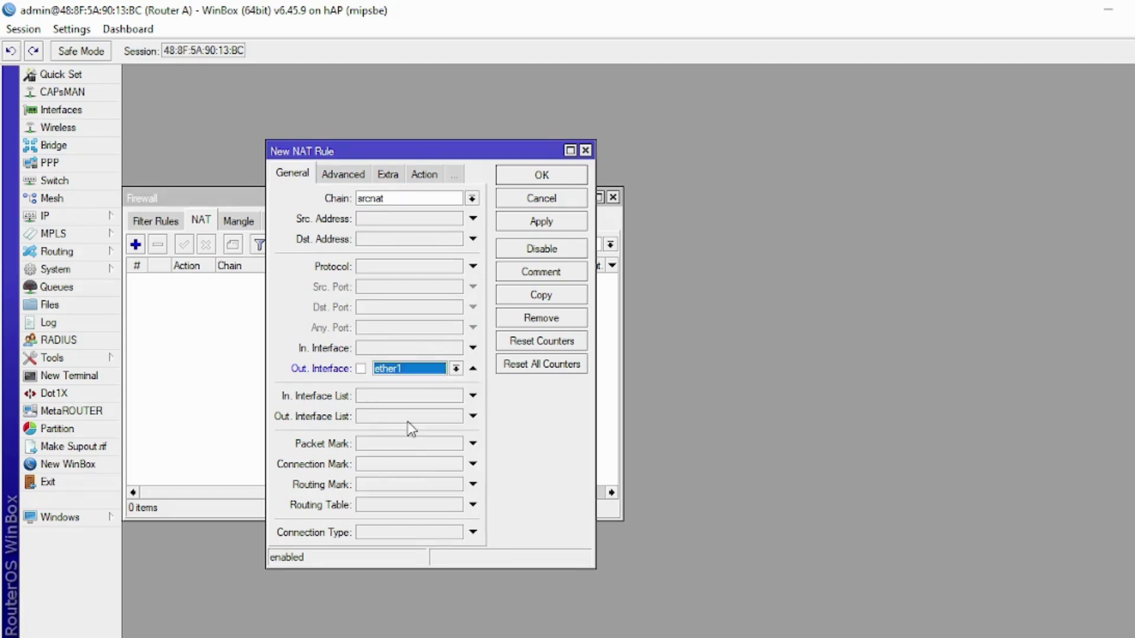
- Set the rule's action to masquerade, save it, and switch to WPS Writer
{"action": "left_click", "coordinate": [427, 179]}
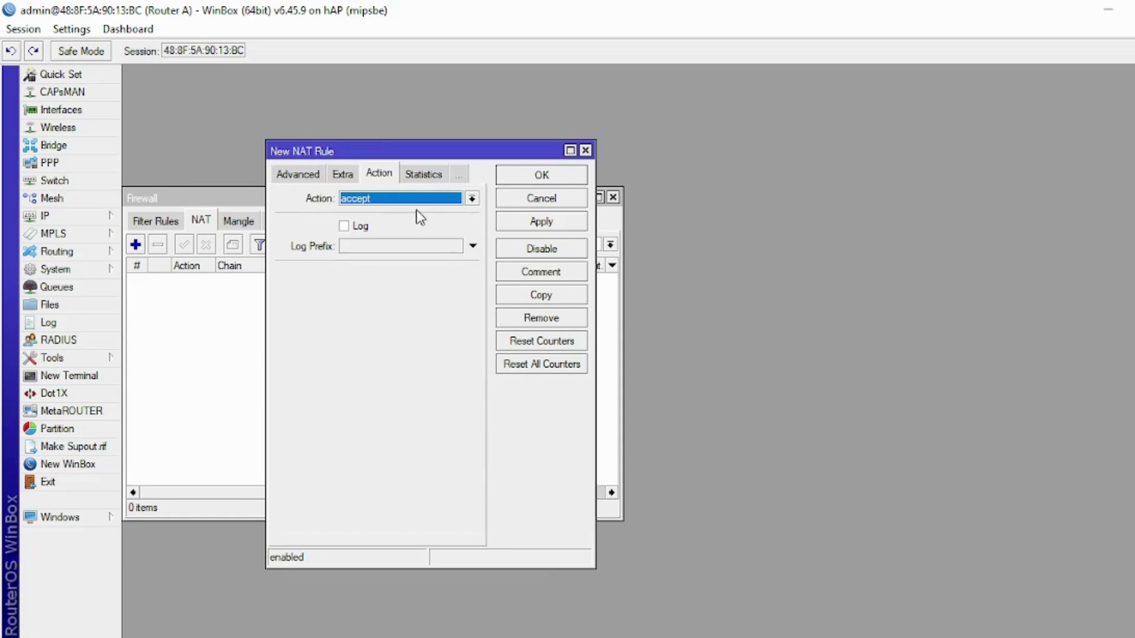
{"action": "left_click", "coordinate": [385, 200]}
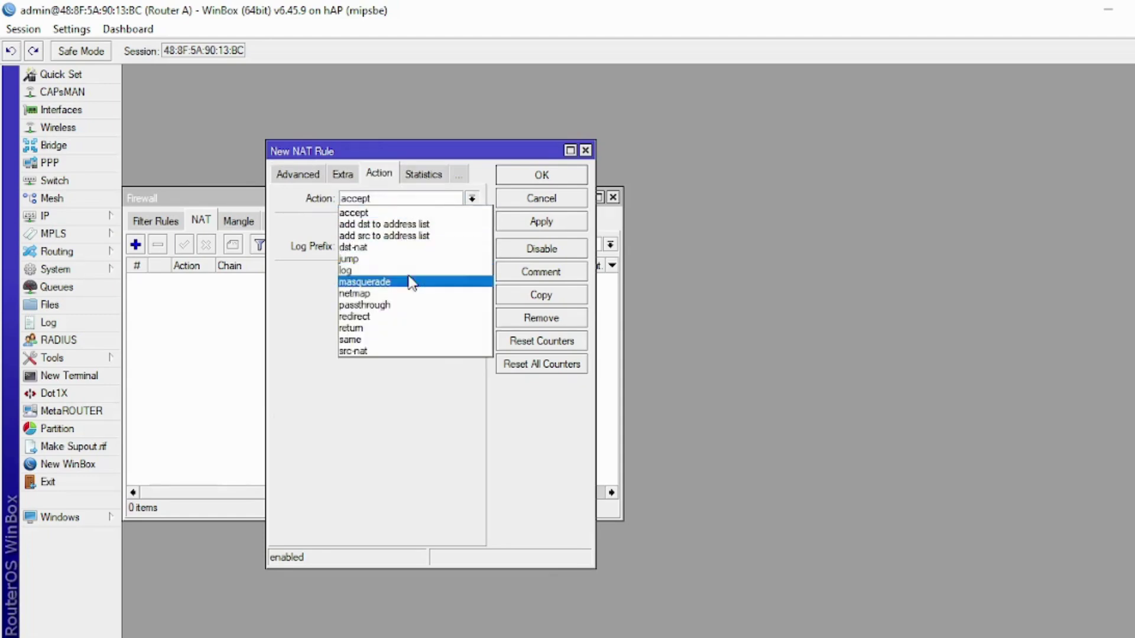
{"action": "left_click", "coordinate": [412, 283]}
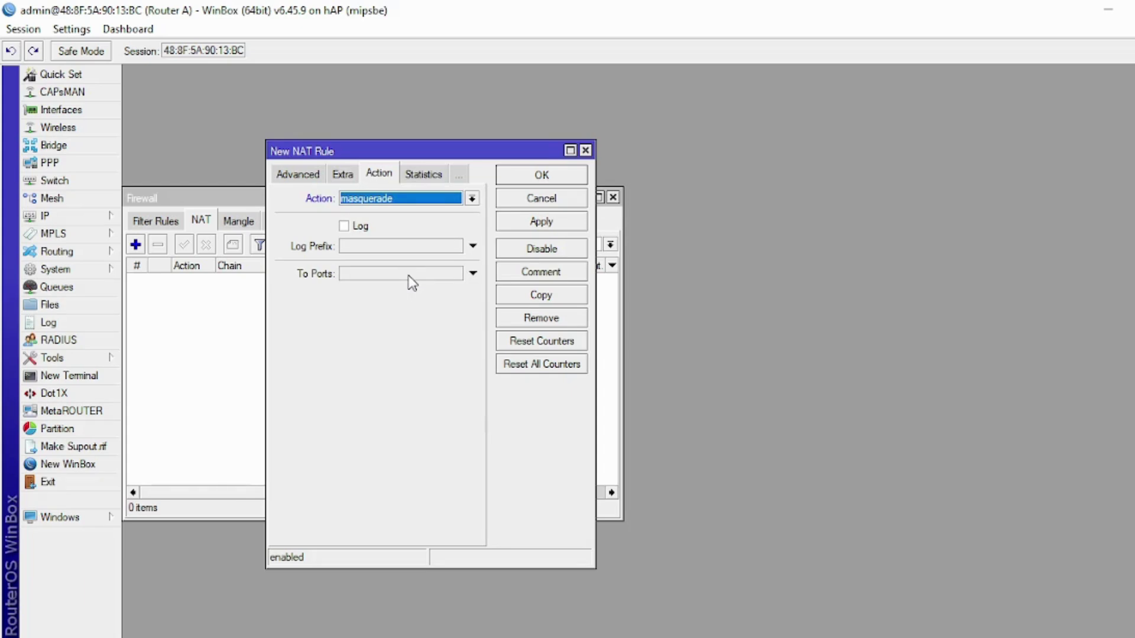
{"action": "left_click", "coordinate": [517, 231]}
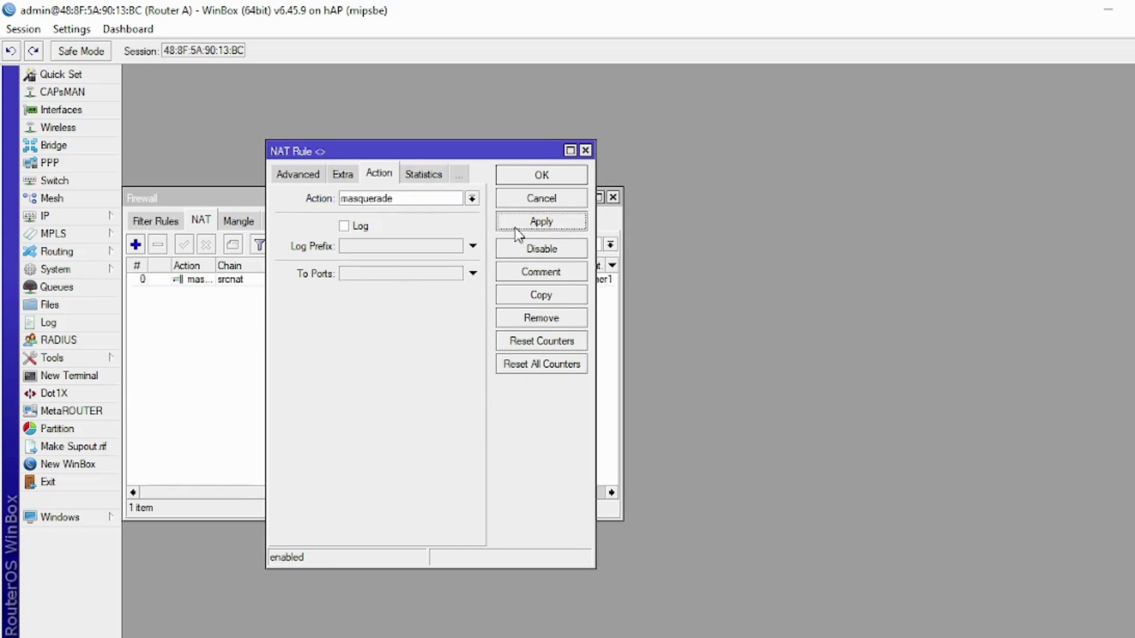
{"action": "left_click", "coordinate": [529, 182]}
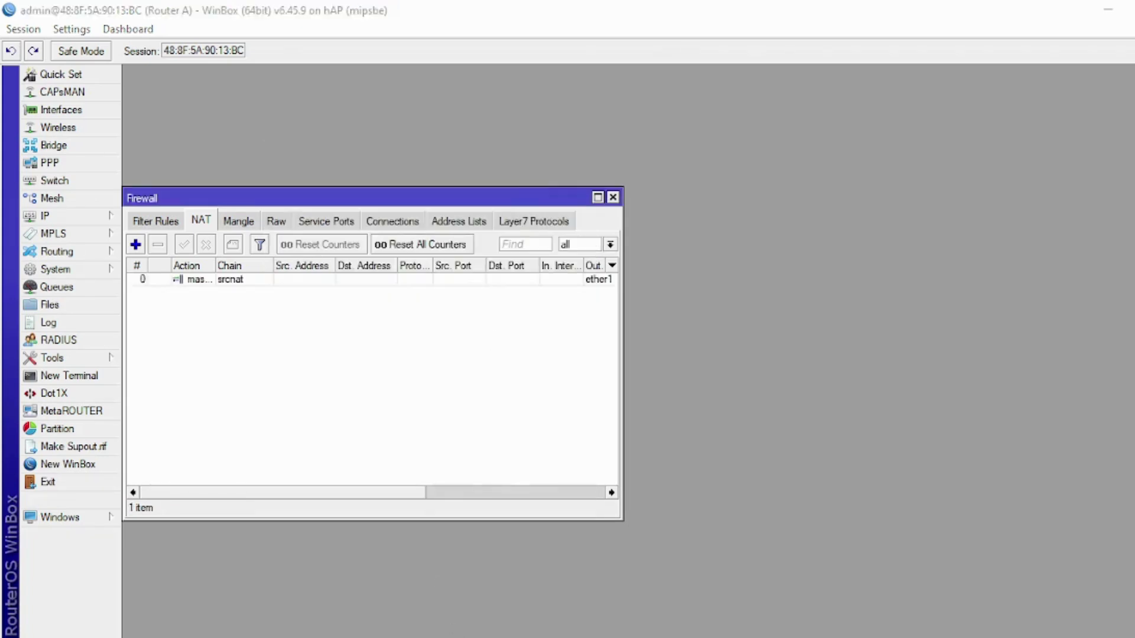
{"action": "left_click", "coordinate": [450, 637]}
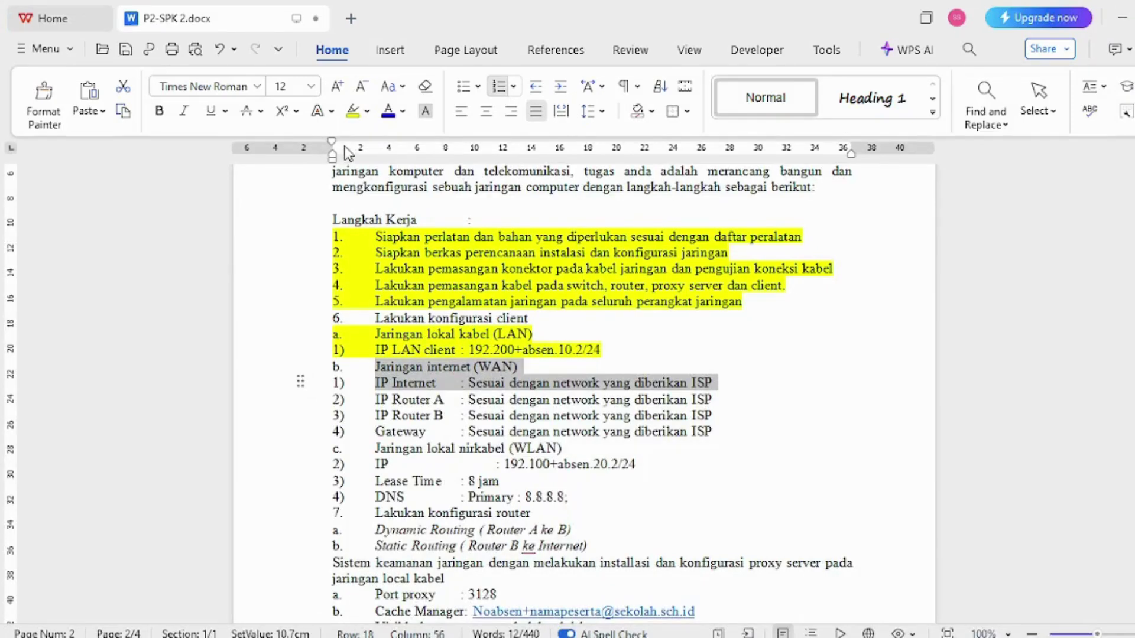
- Highlight the WAN lines yellow and select item 7 with its Dynamic Routing line
{"action": "left_click", "coordinate": [351, 111]}
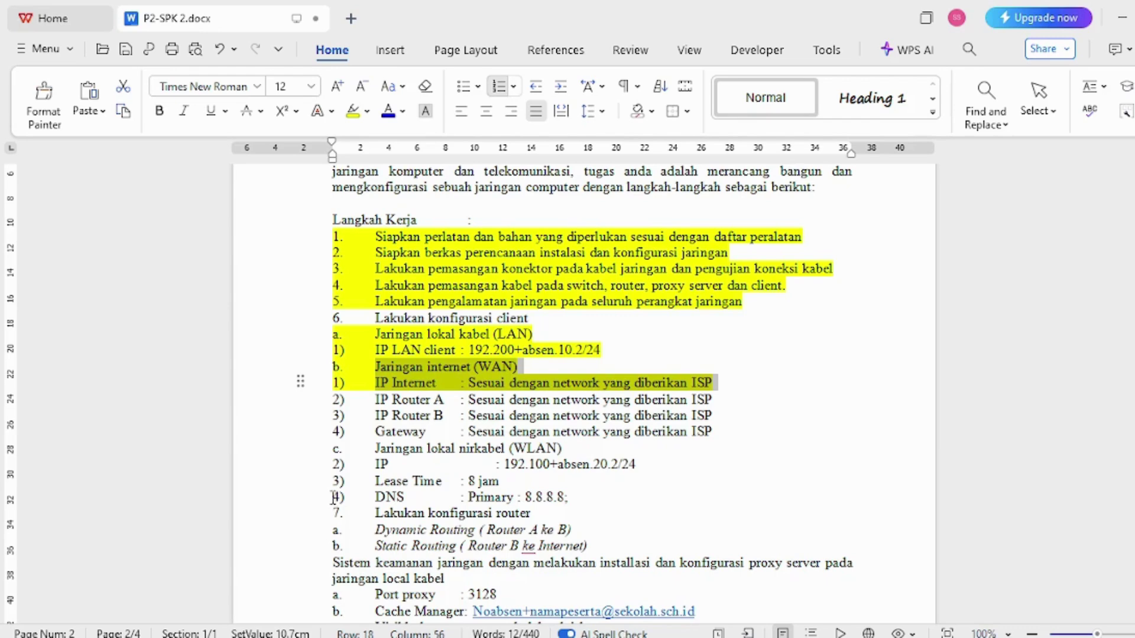
{"action": "left_click_drag", "start_coordinate": [300, 513], "coordinate": [297, 530]}
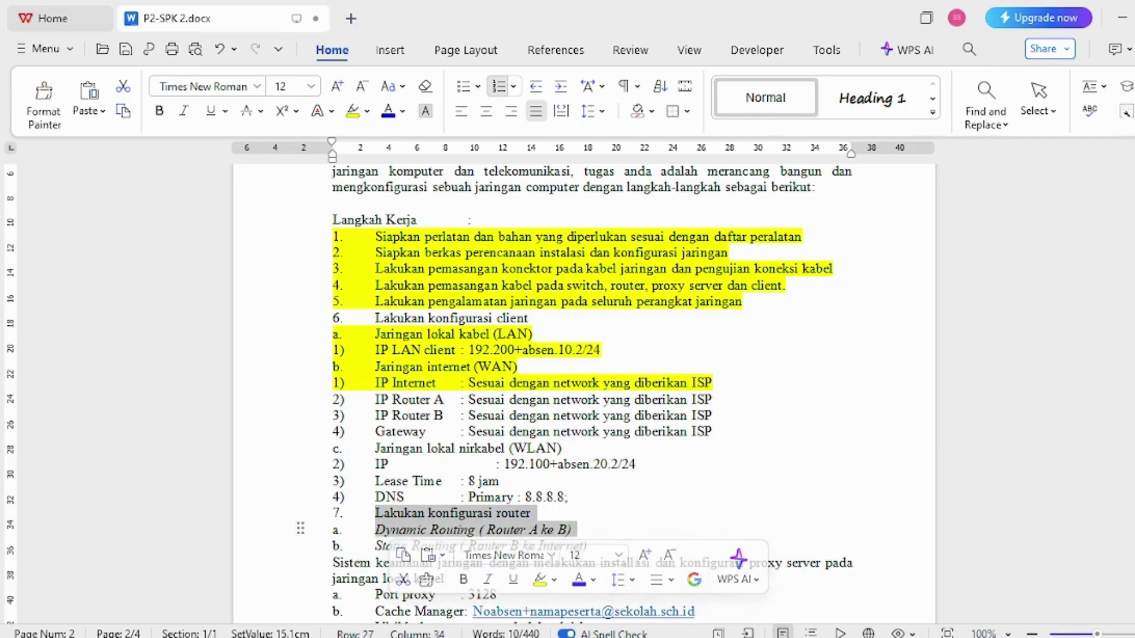
- Return to Router A, close the Firewall window, and open Routing > OSPF
{"action": "mouse_move", "coordinate": [538, 637]}
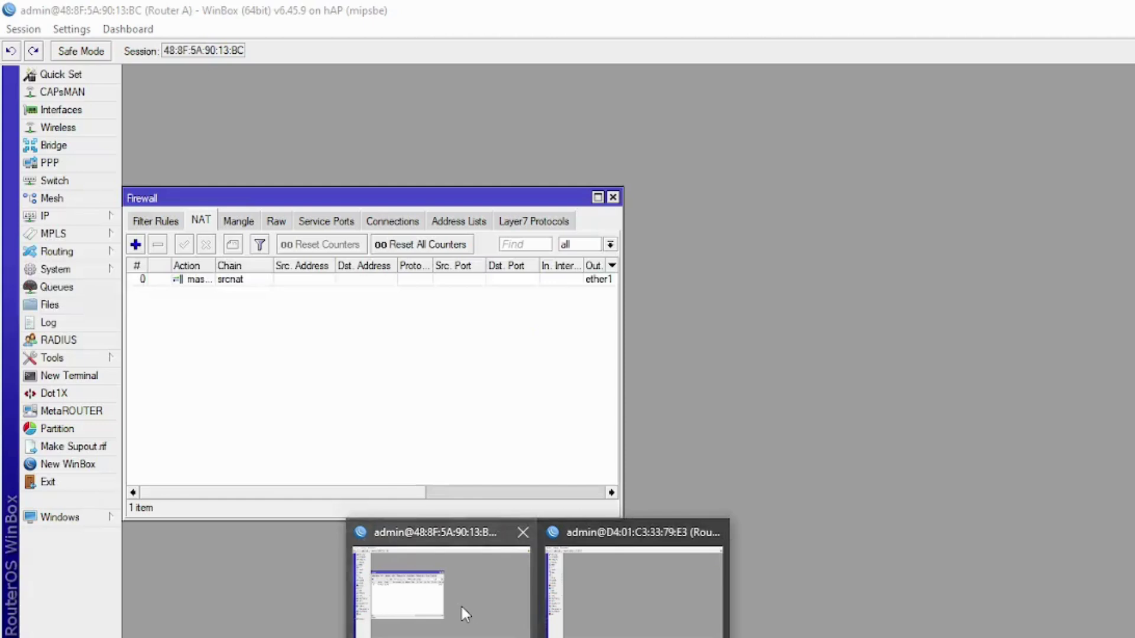
{"action": "left_click", "coordinate": [459, 604]}
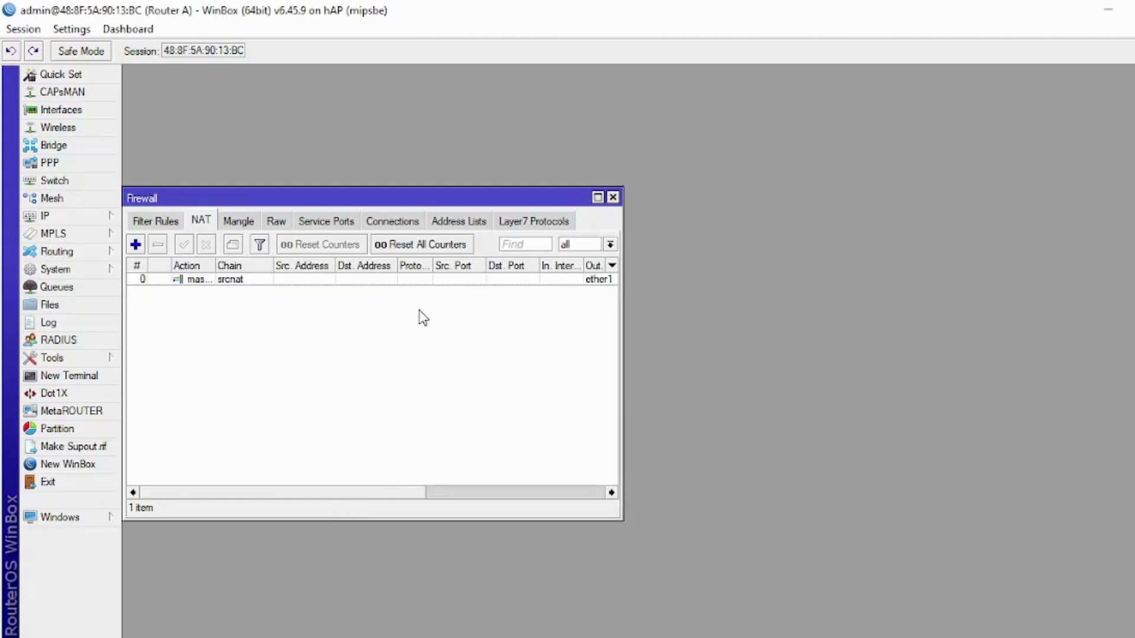
{"action": "left_click", "coordinate": [613, 197]}
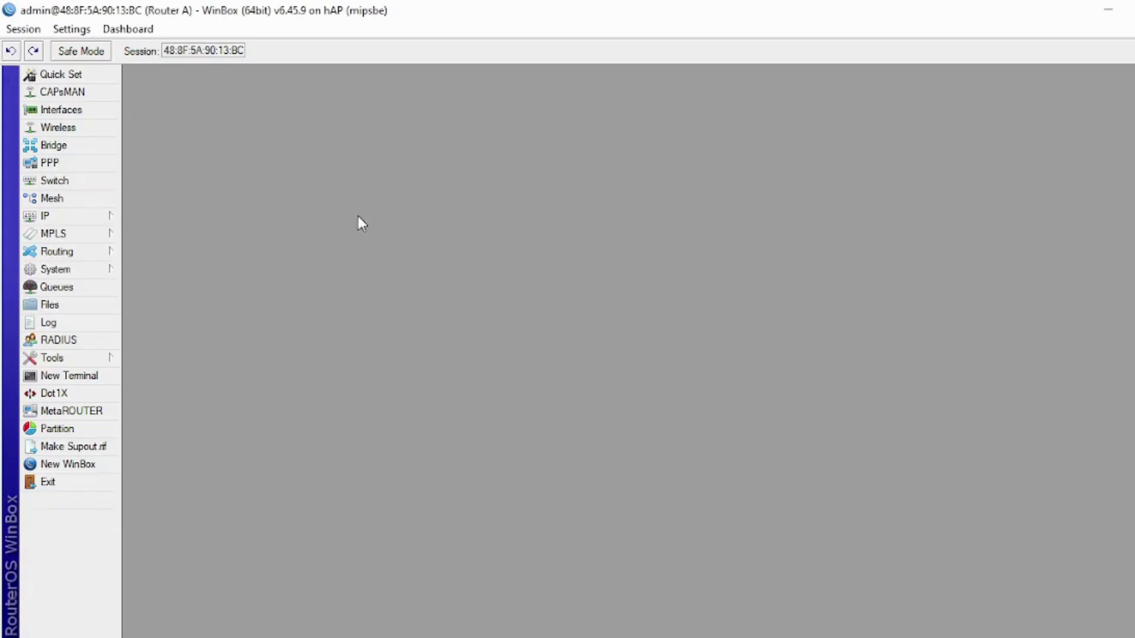
{"action": "left_click", "coordinate": [90, 258]}
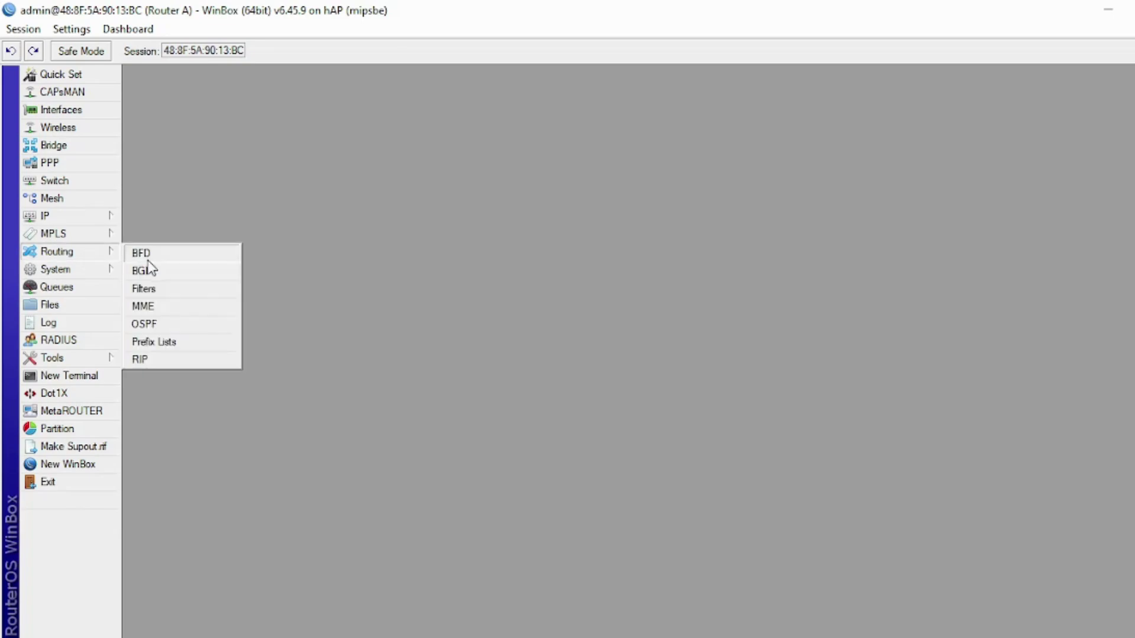
{"action": "left_click", "coordinate": [171, 325]}
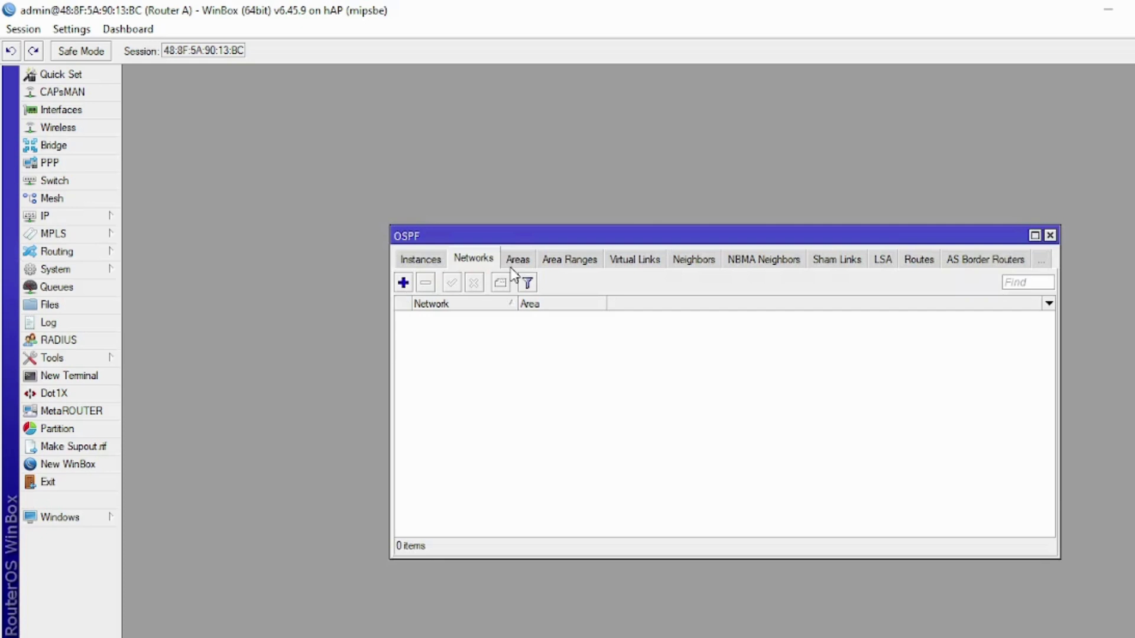
{"action": "left_click_drag", "start_coordinate": [514, 241], "coordinate": [511, 242]}
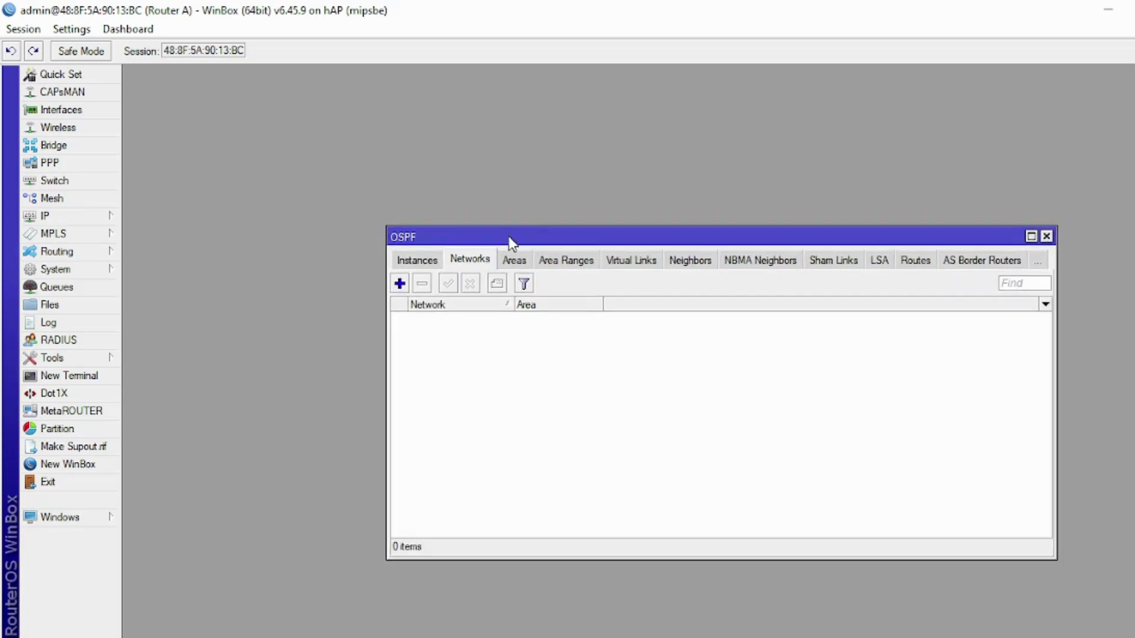
- Browse the OSPF tabs back to Networks and check Router A's IP address list
{"action": "left_click", "coordinate": [429, 265]}
{"action": "left_click", "coordinate": [422, 264]}
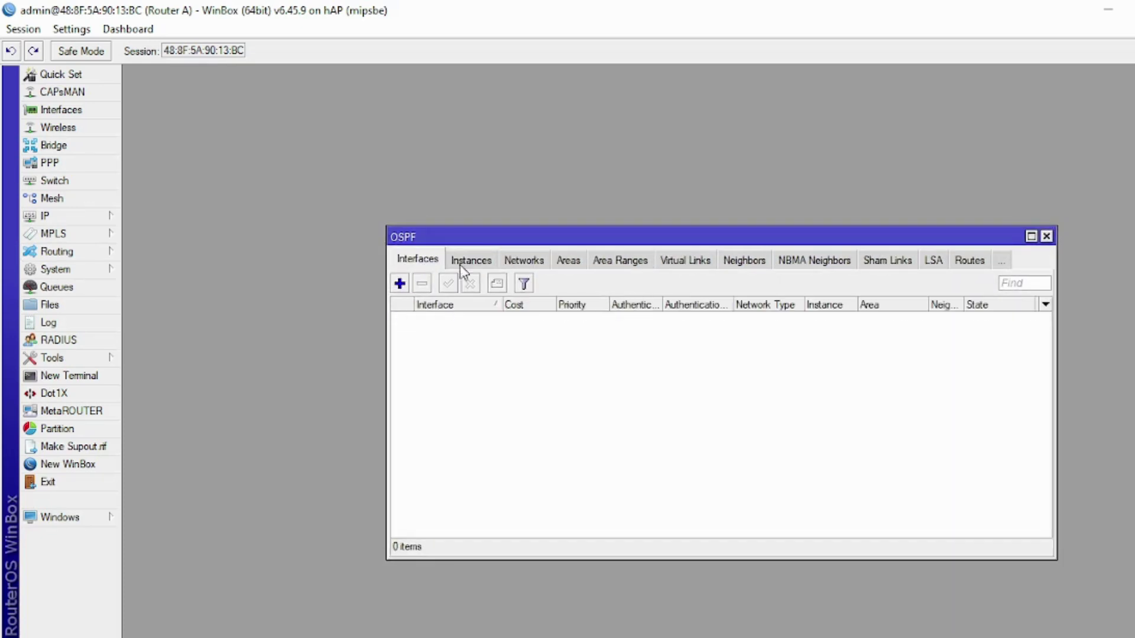
{"action": "left_click", "coordinate": [537, 267]}
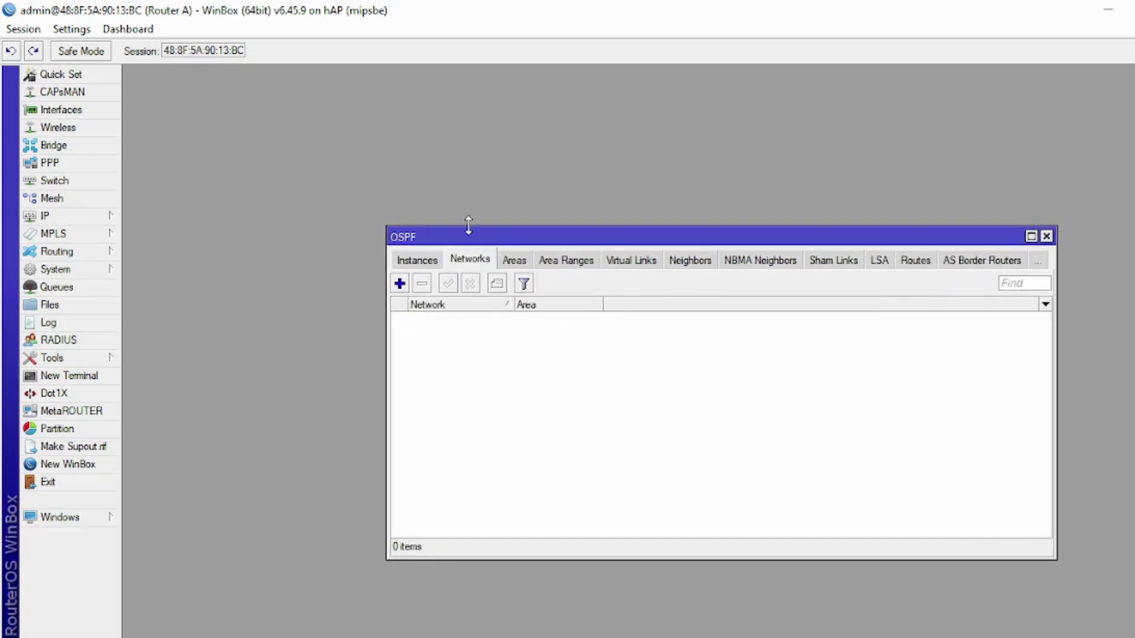
{"action": "left_click_drag", "start_coordinate": [467, 237], "coordinate": [456, 247]}
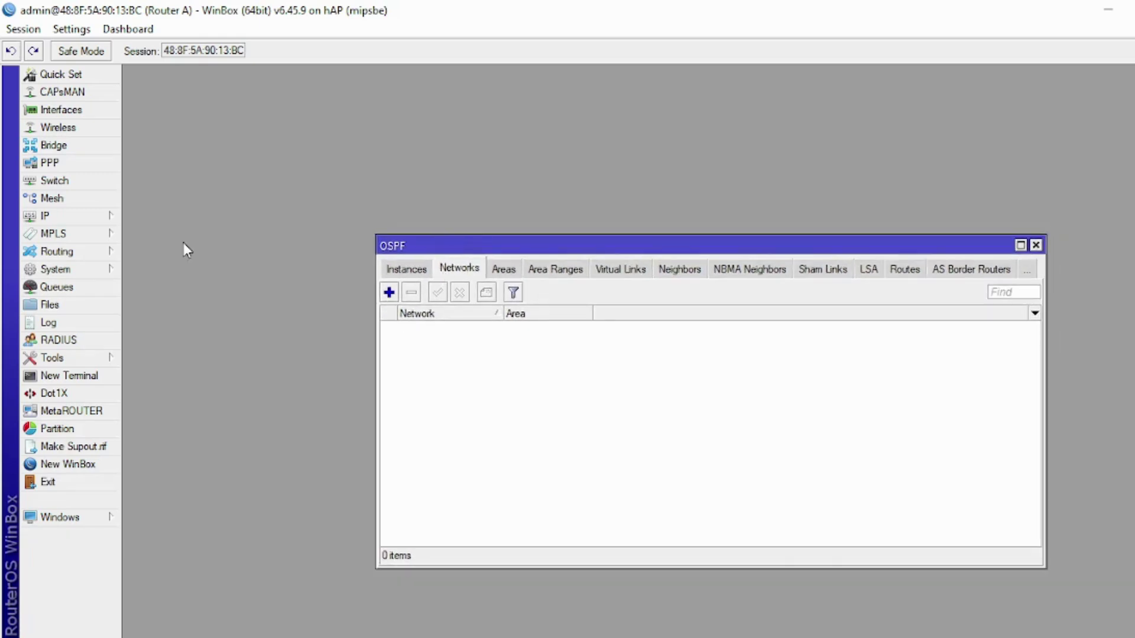
{"action": "left_click", "coordinate": [110, 220]}
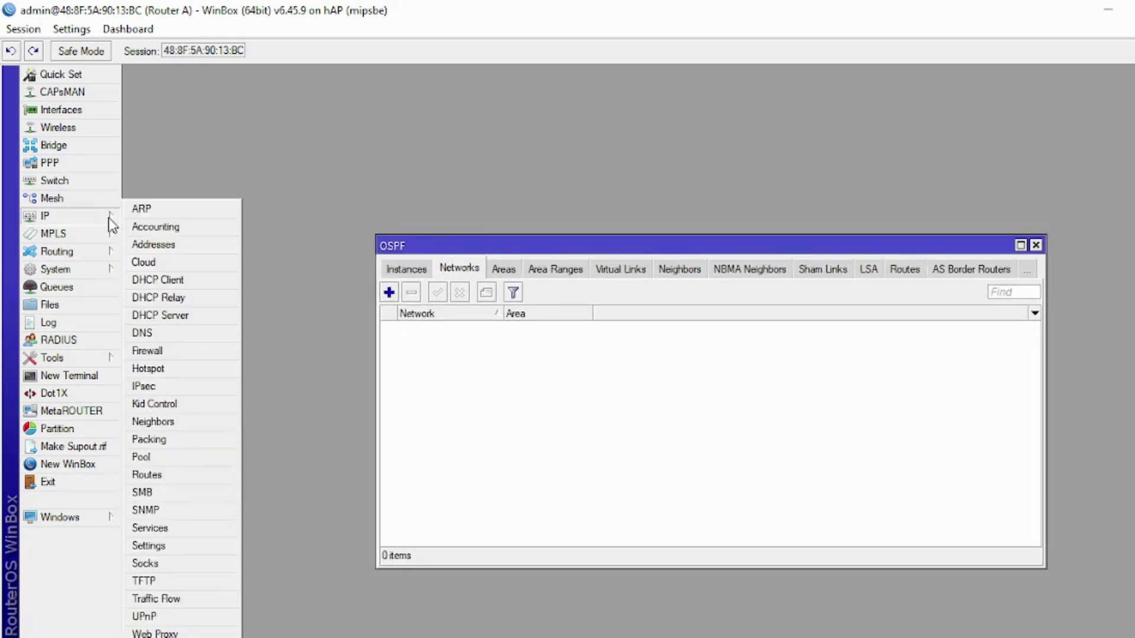
{"action": "left_click", "coordinate": [182, 248]}
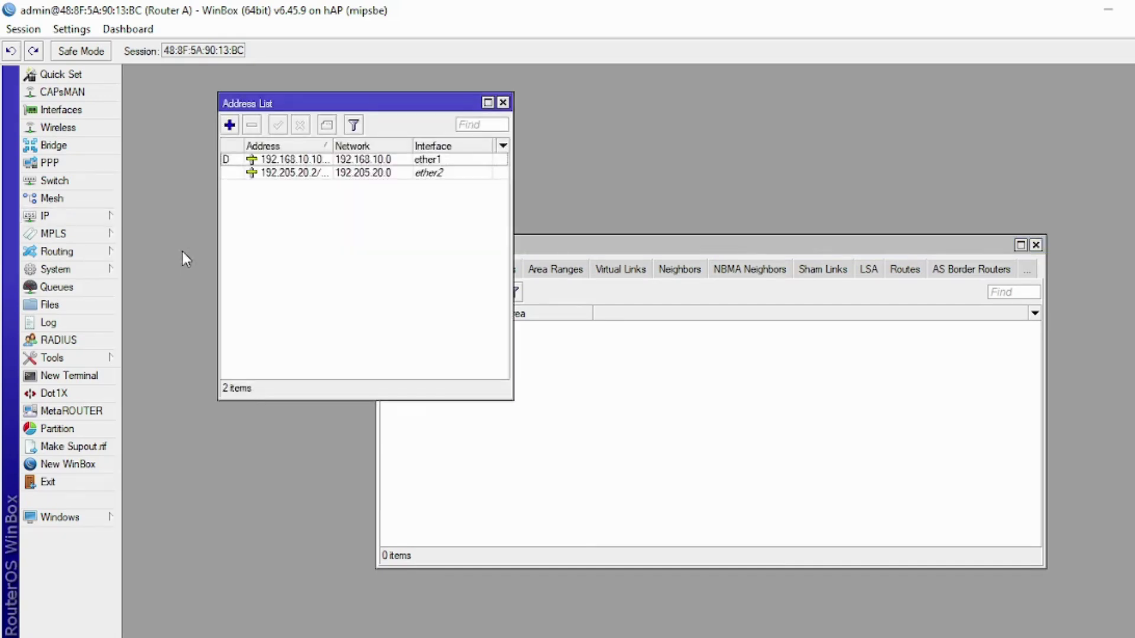
{"action": "left_click", "coordinate": [602, 247]}
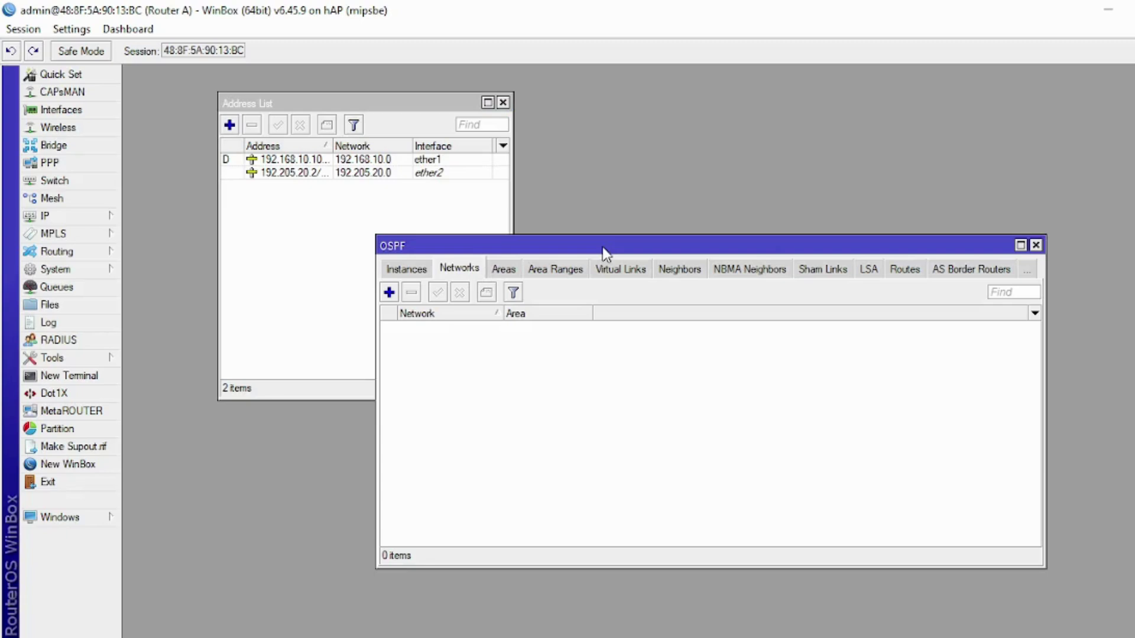
- Add 192.168.10.0/24 and 192.205.20.0/24 as backbone OSPF networks
{"action": "left_click", "coordinate": [394, 300]}
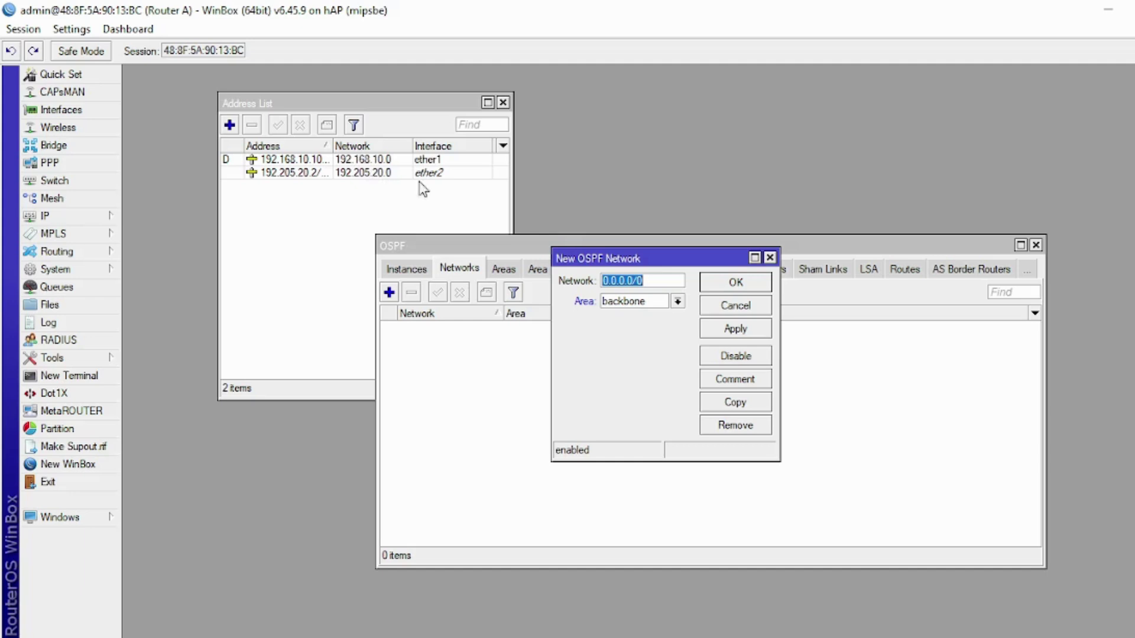
{"action": "type", "text": "192.168.10.0/24"}
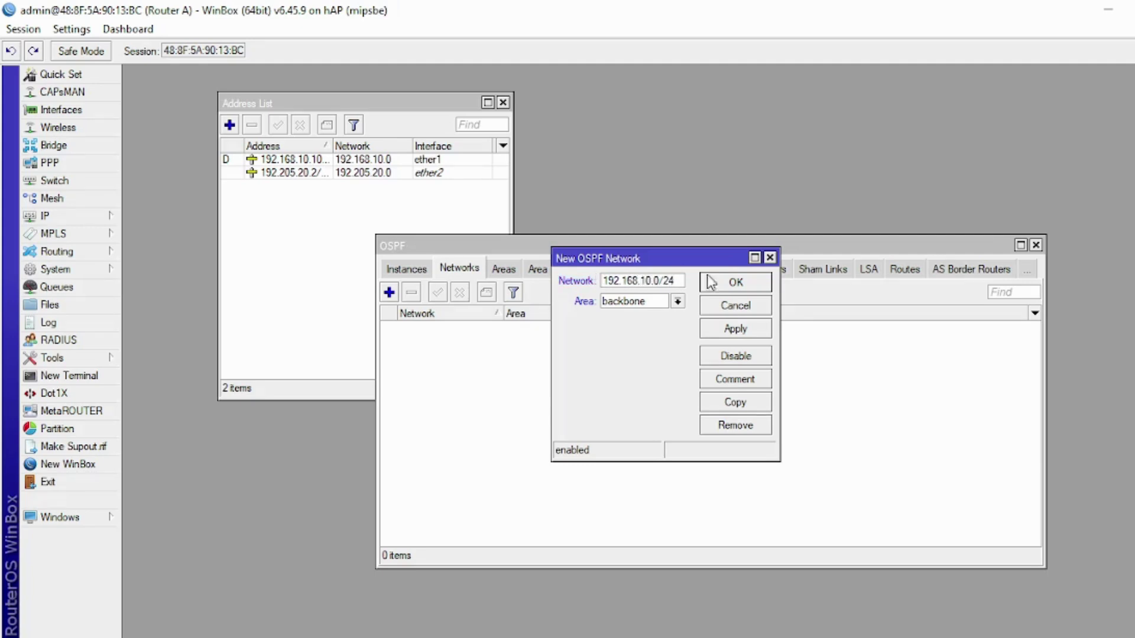
{"action": "left_click", "coordinate": [746, 282]}
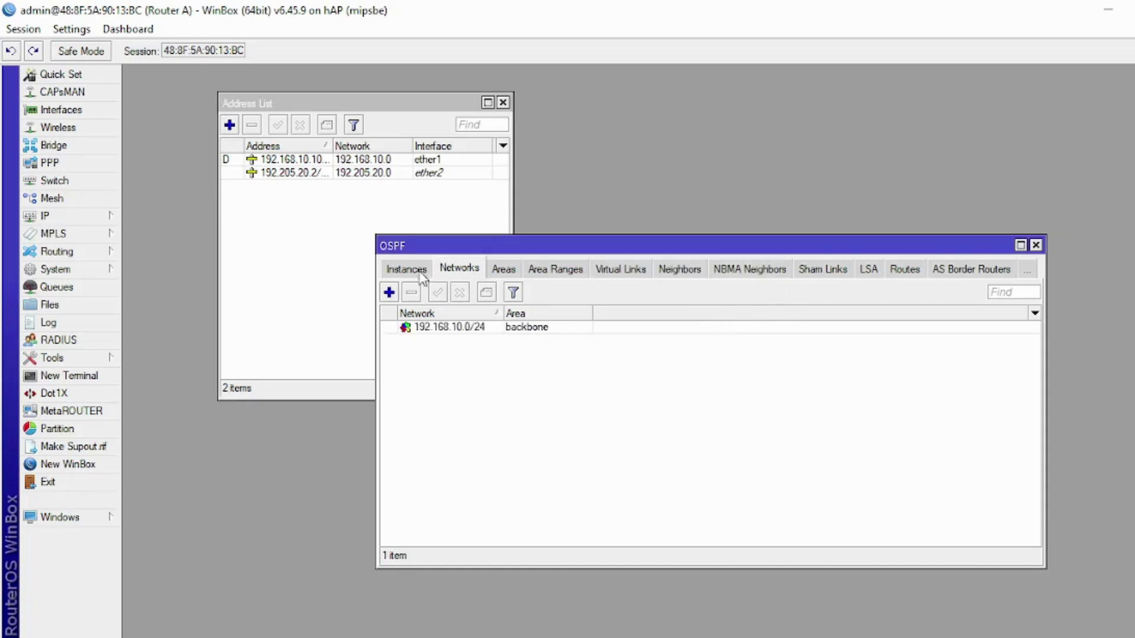
{"action": "left_click", "coordinate": [389, 292]}
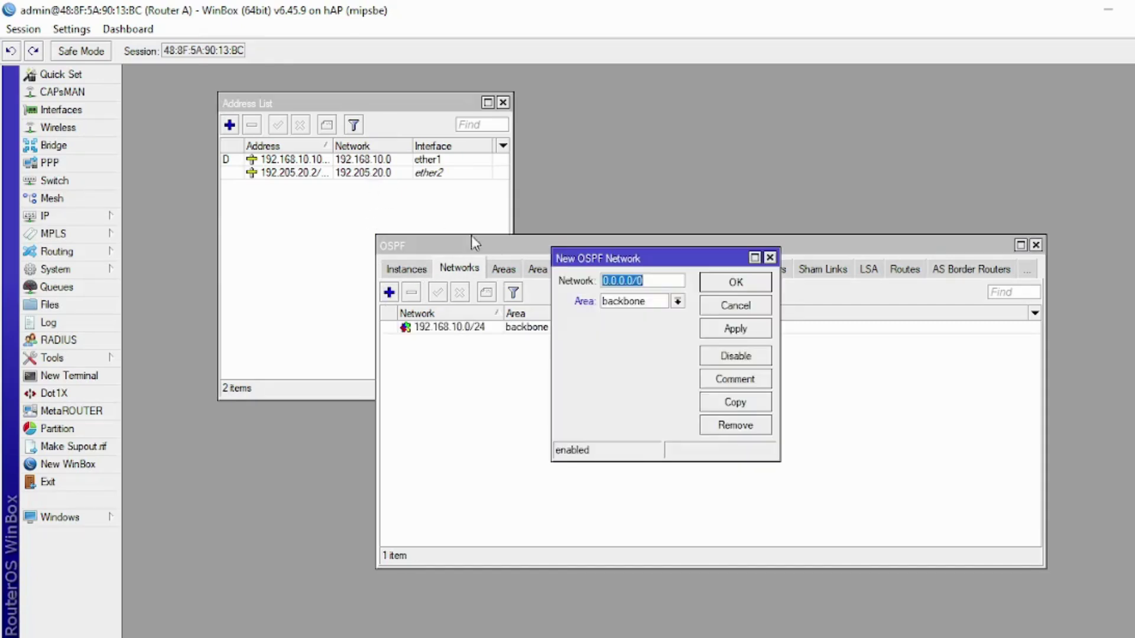
{"action": "type", "text": "192.205.20.0/24"}
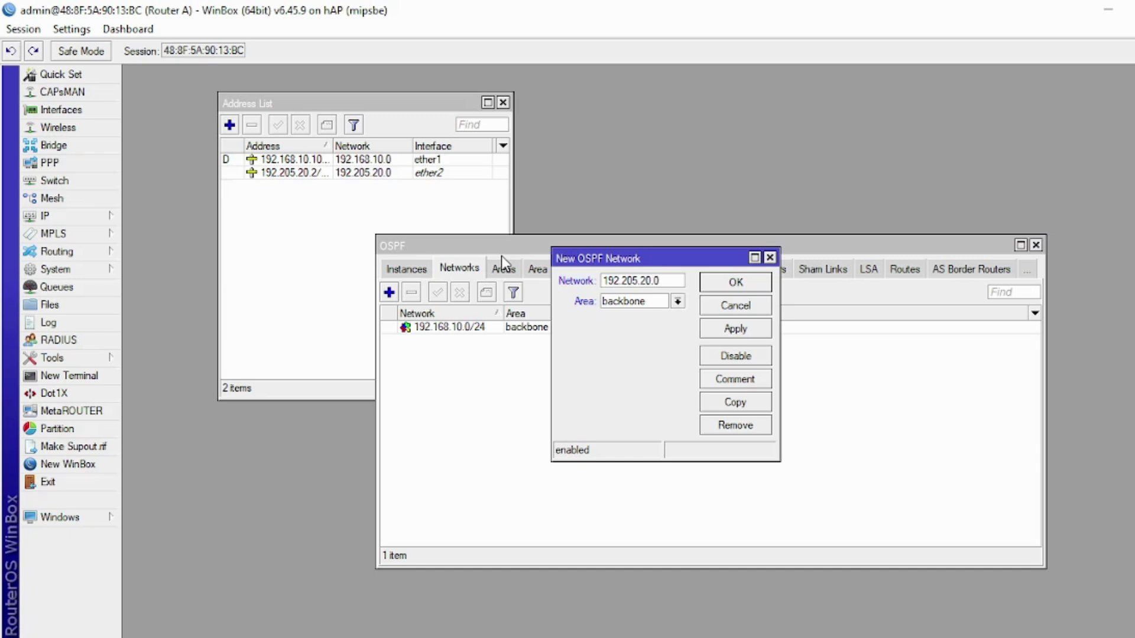
{"action": "left_click", "coordinate": [726, 287]}
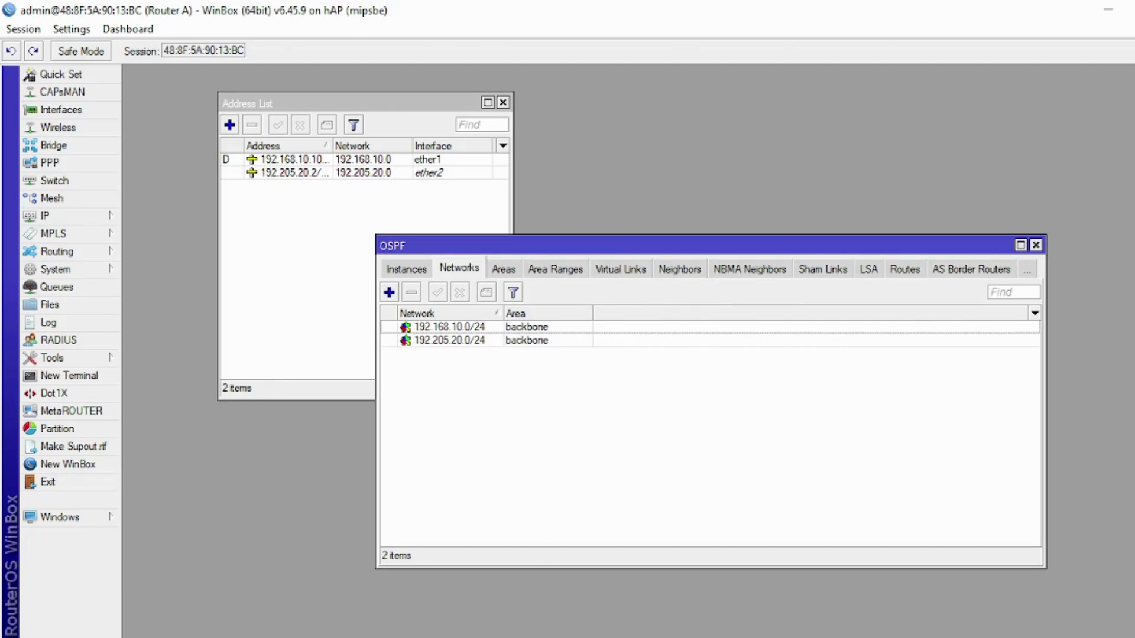
{"action": "key", "text": "alt+Tab"}
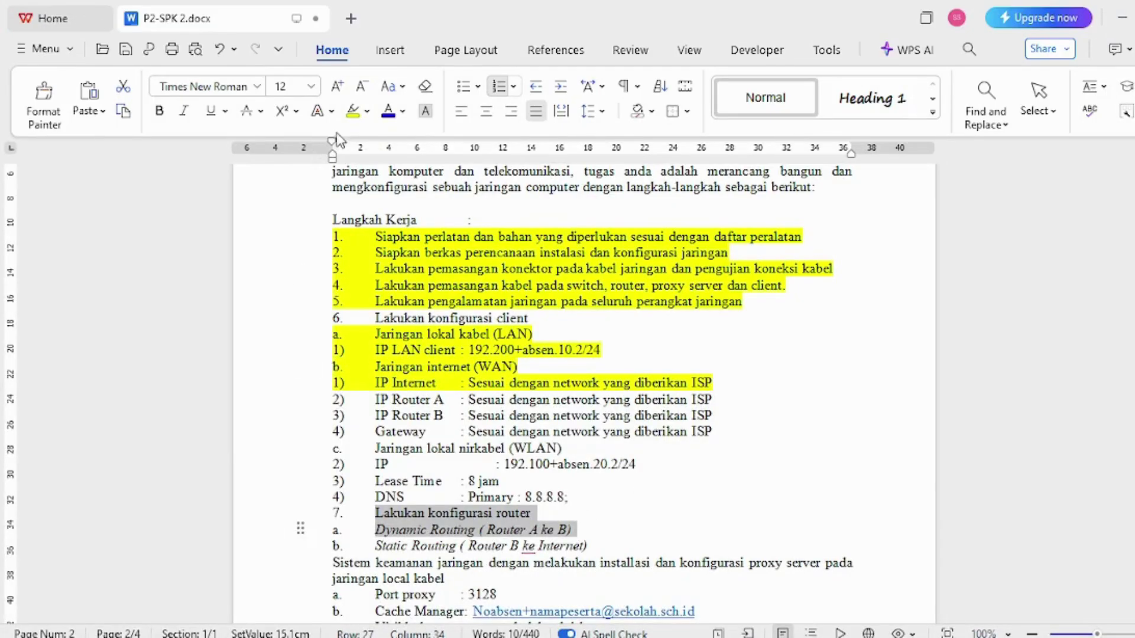
- Highlight the step 7 router configuration and Dynamic Routing lines yellow, select the proxy section, then return to Router A
{"action": "left_click", "coordinate": [353, 112]}
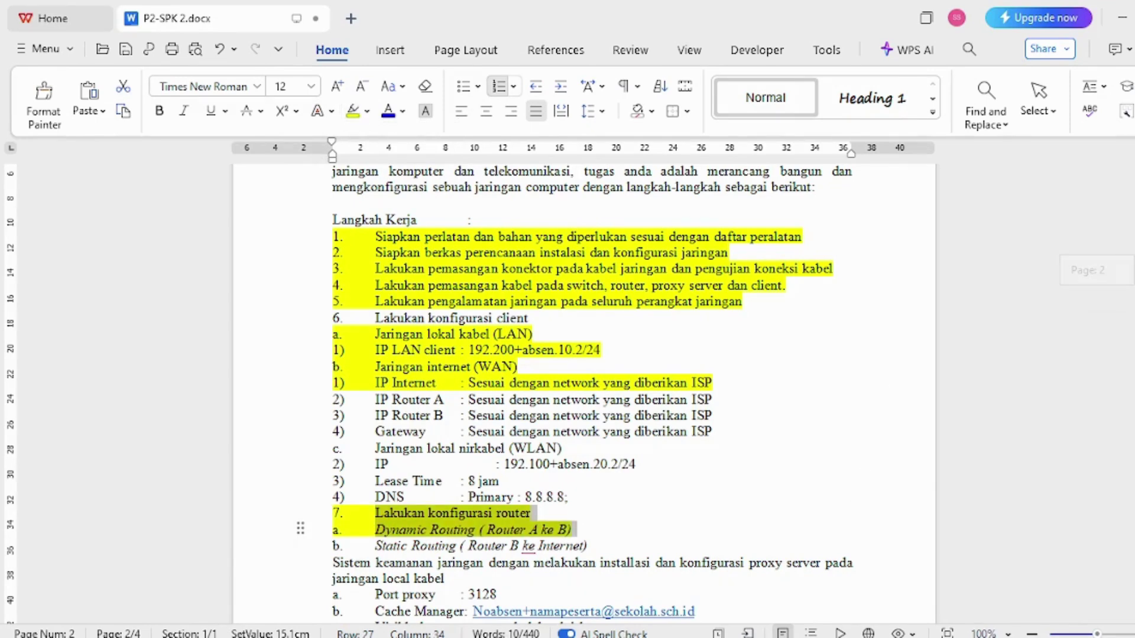
{"action": "scroll", "coordinate": [547, 447], "scroll_direction": "down", "scroll_amount": 5}
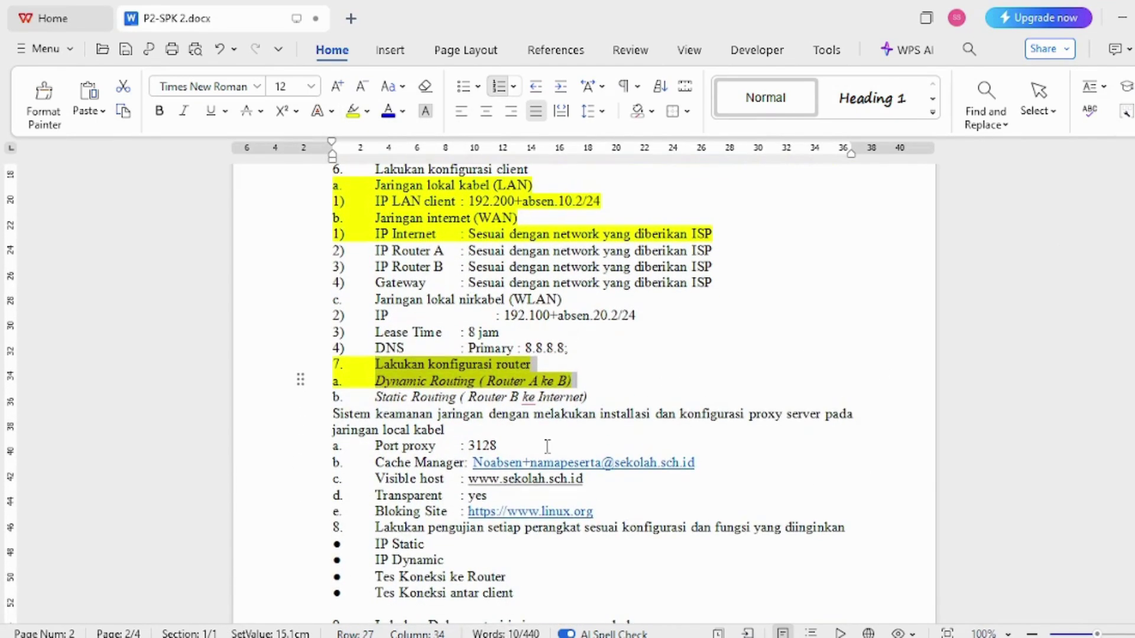
{"action": "left_click_drag", "start_coordinate": [289, 429], "coordinate": [300, 513]}
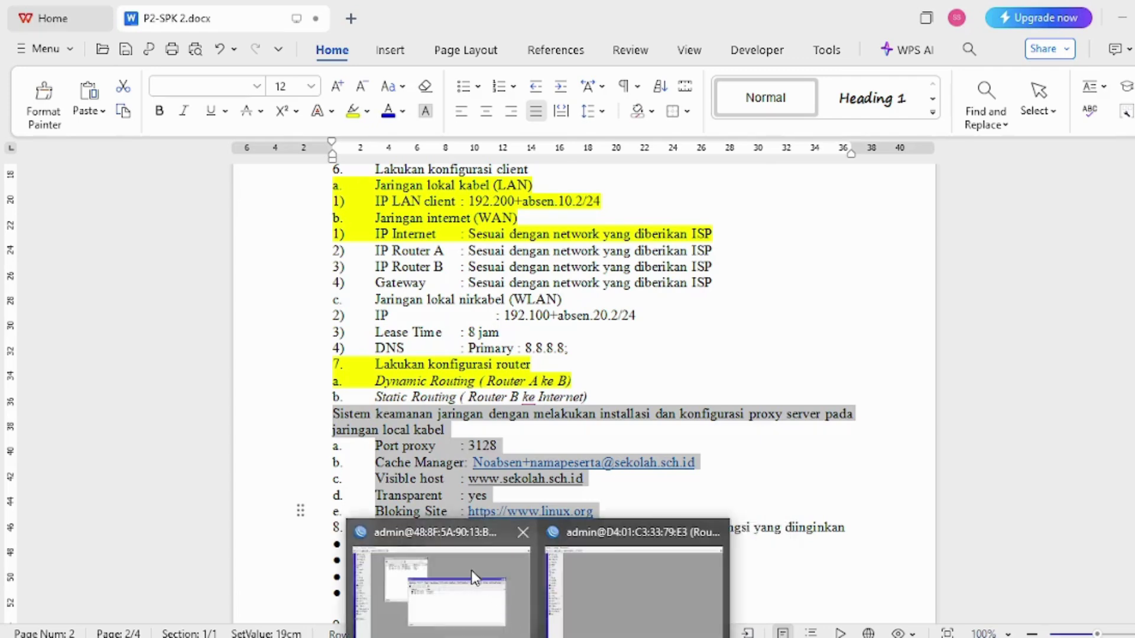
{"action": "left_click", "coordinate": [471, 569]}
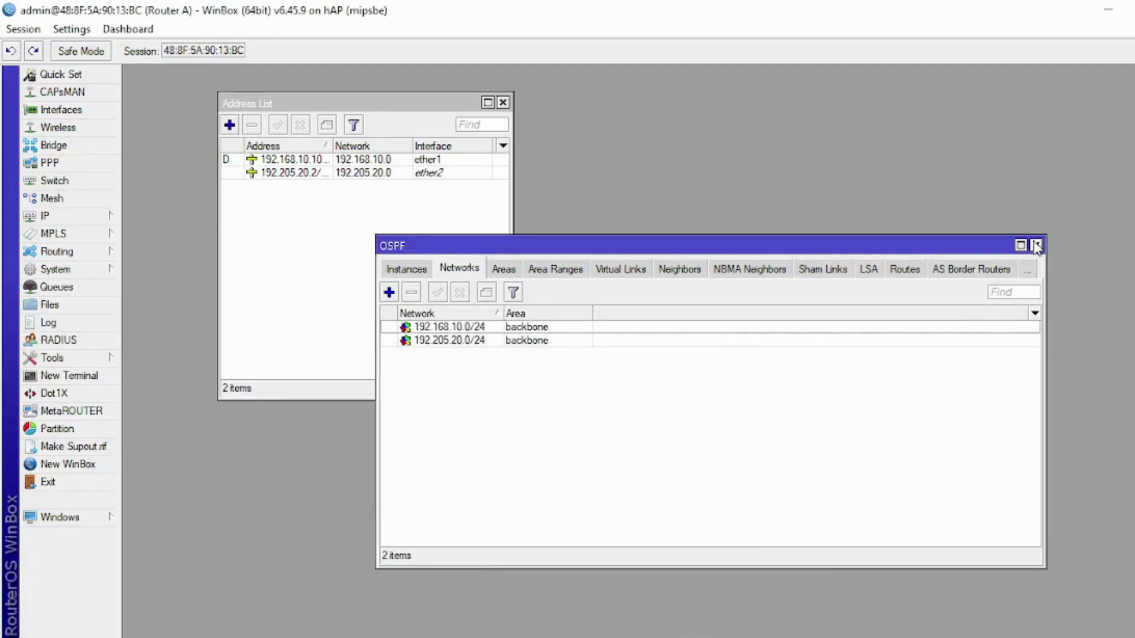
- Close the OSPF and Address List windows, then bring up the IP > Web Proxy settings
{"action": "left_click", "coordinate": [1036, 245]}
{"action": "left_click", "coordinate": [503, 103]}
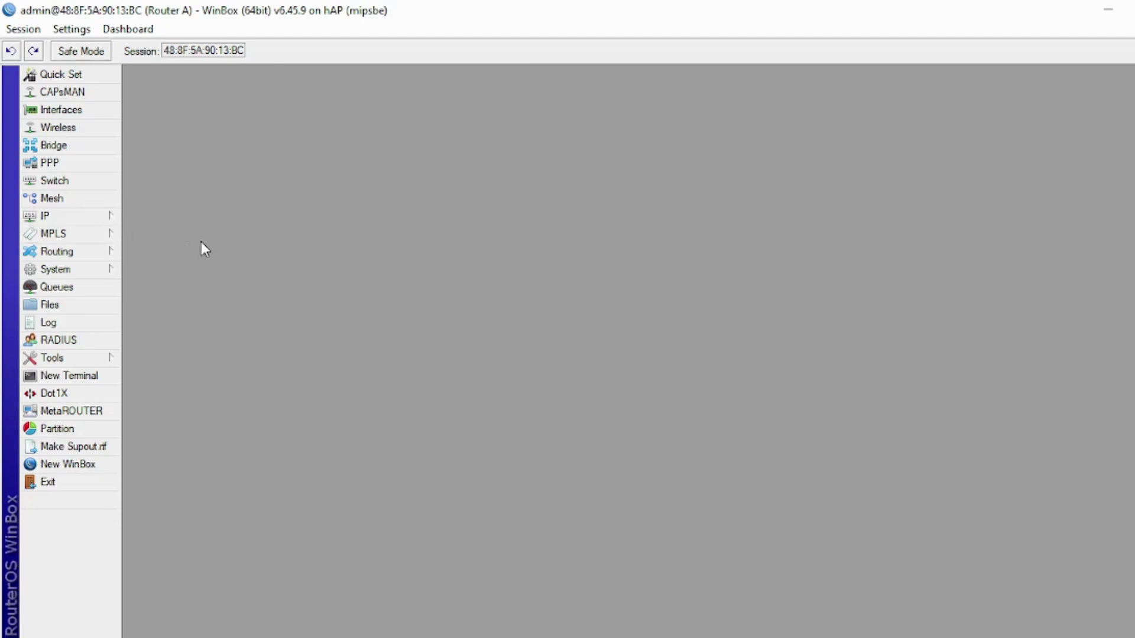
{"action": "left_click", "coordinate": [108, 220]}
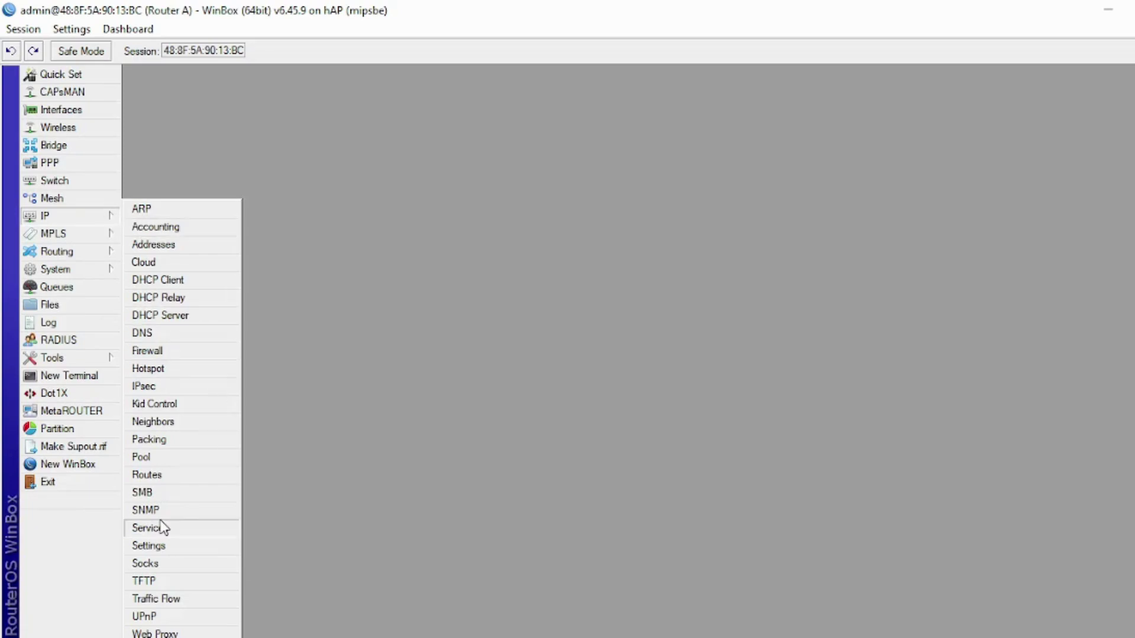
{"action": "left_click", "coordinate": [155, 633]}
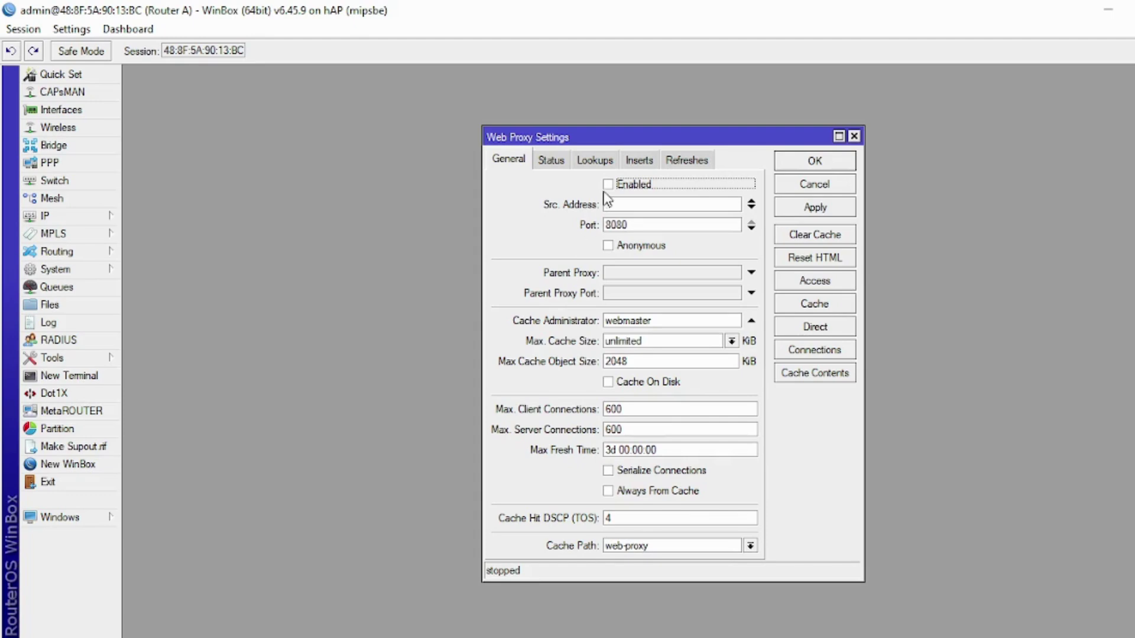
- Change the web proxy port from 8080 to 3125 and select the default cache administrator text
{"action": "left_click_drag", "start_coordinate": [637, 225], "coordinate": [556, 229]}
{"action": "type", "text": "3125"}
{"action": "left_click", "coordinate": [670, 319]}
{"action": "left_click_drag", "start_coordinate": [652, 319], "coordinate": [603, 320]}
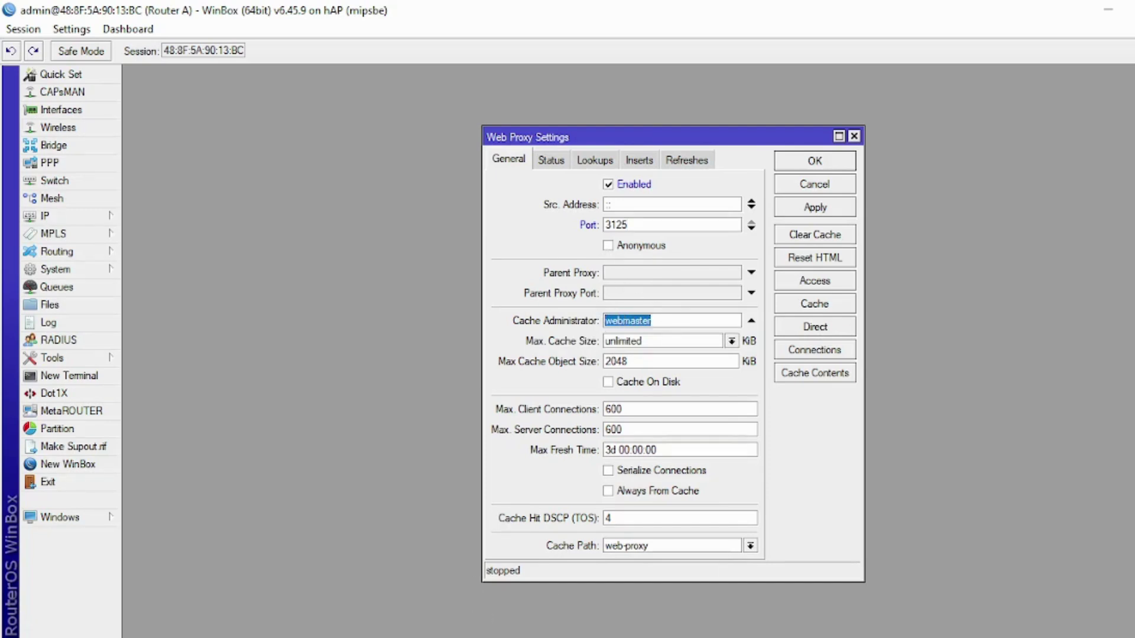
{"action": "left_click", "coordinate": [482, 525]}
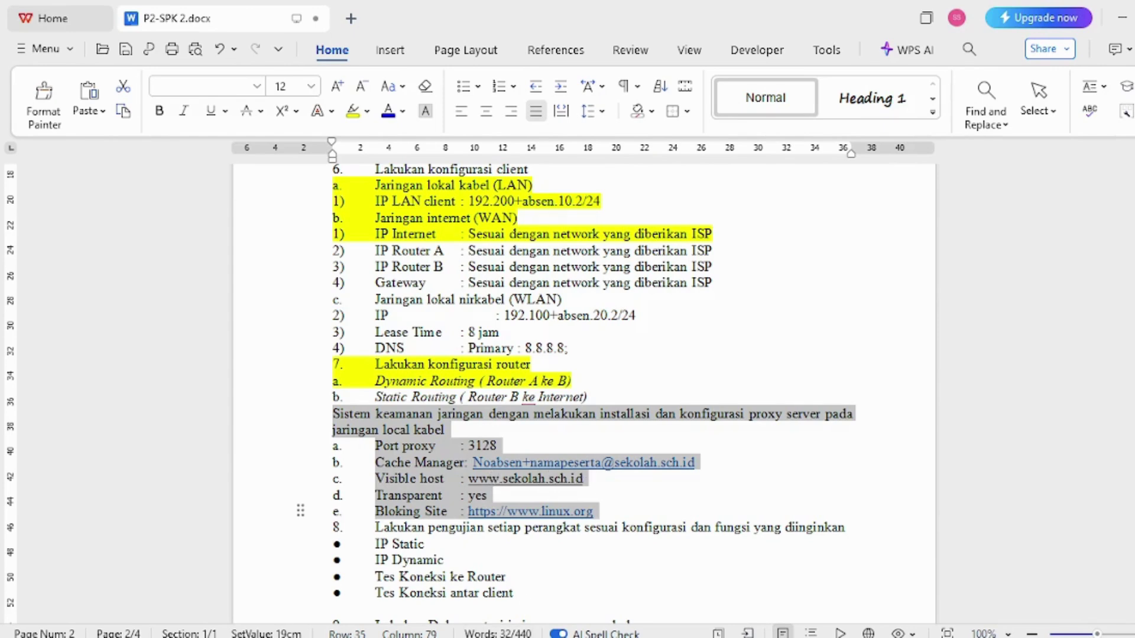
- Enter the cache administrator e-mail and apply the web proxy so it runs on port 3125
{"action": "left_click", "coordinate": [456, 637]}
{"action": "left_click", "coordinate": [659, 326]}
{"action": "left_click_drag", "start_coordinate": [659, 327], "coordinate": [536, 331]}
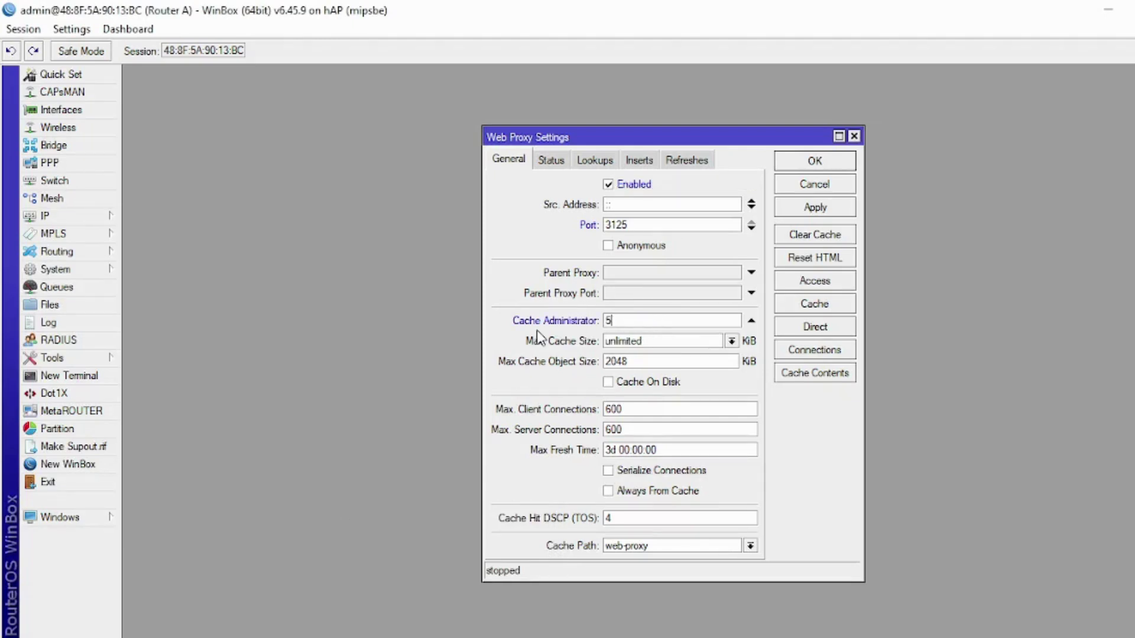
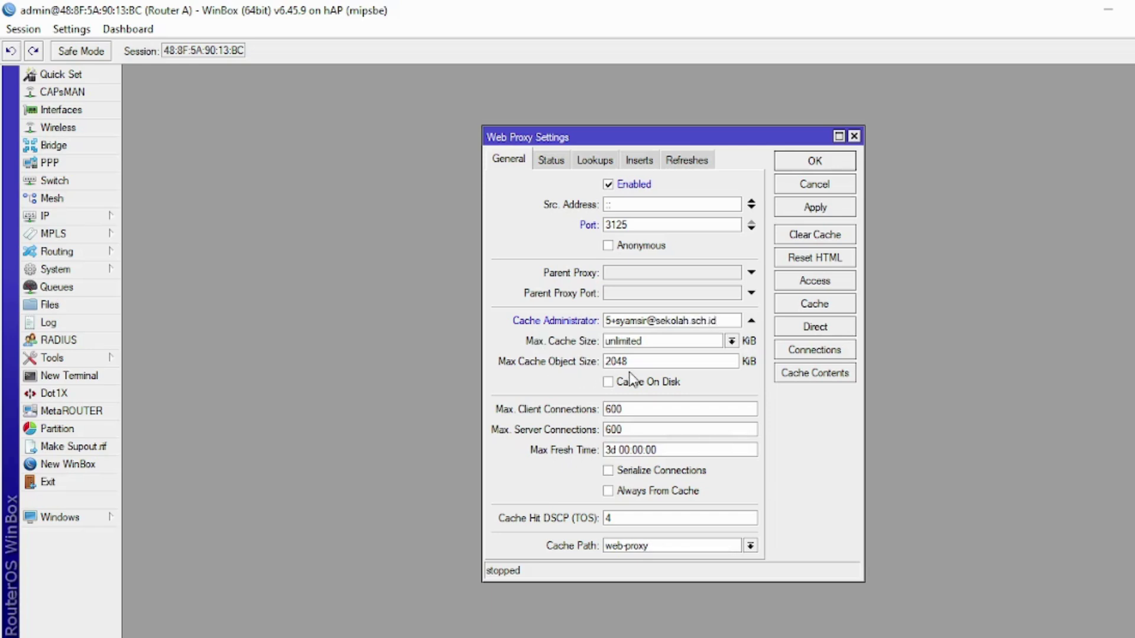
{"action": "left_click", "coordinate": [805, 215]}
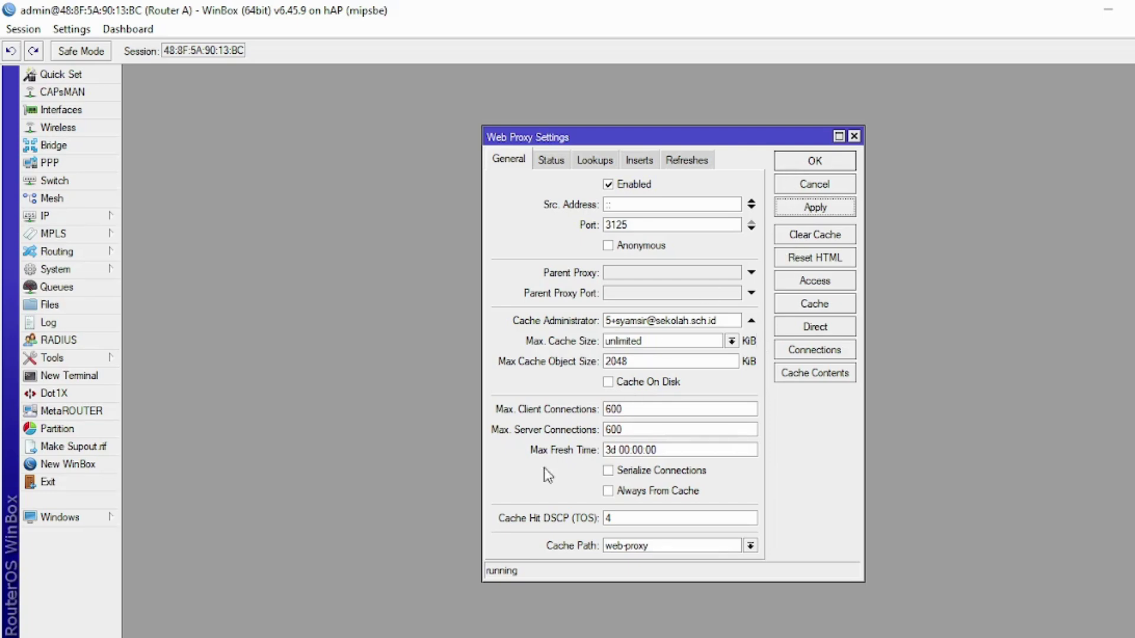
{"action": "key", "text": "alt+Tab"}
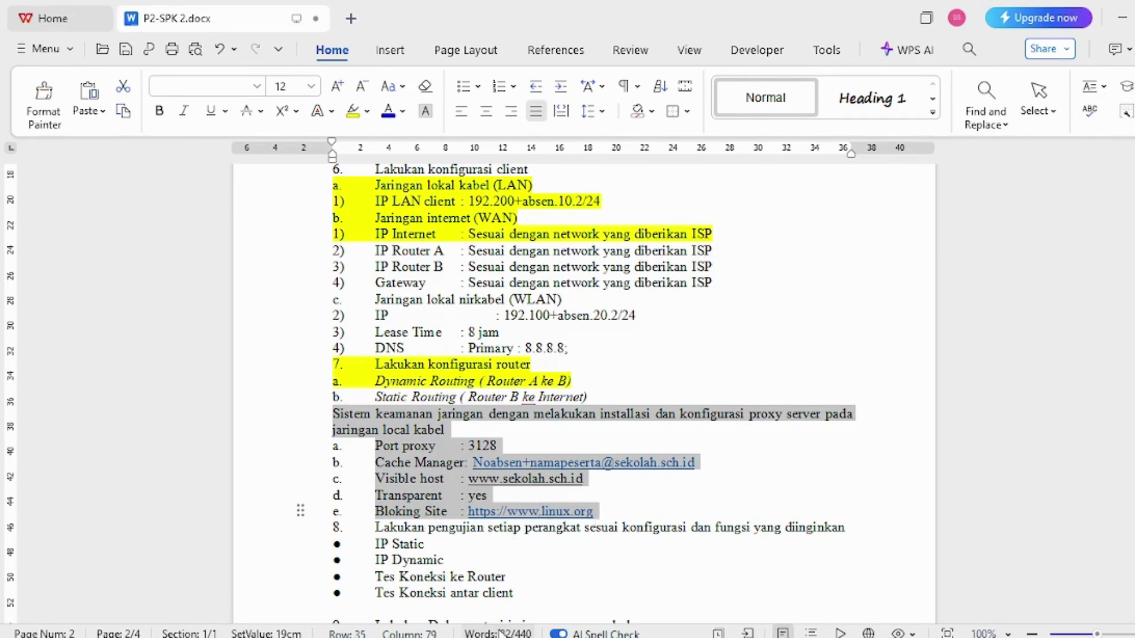
{"action": "key", "text": "alt+Tab"}
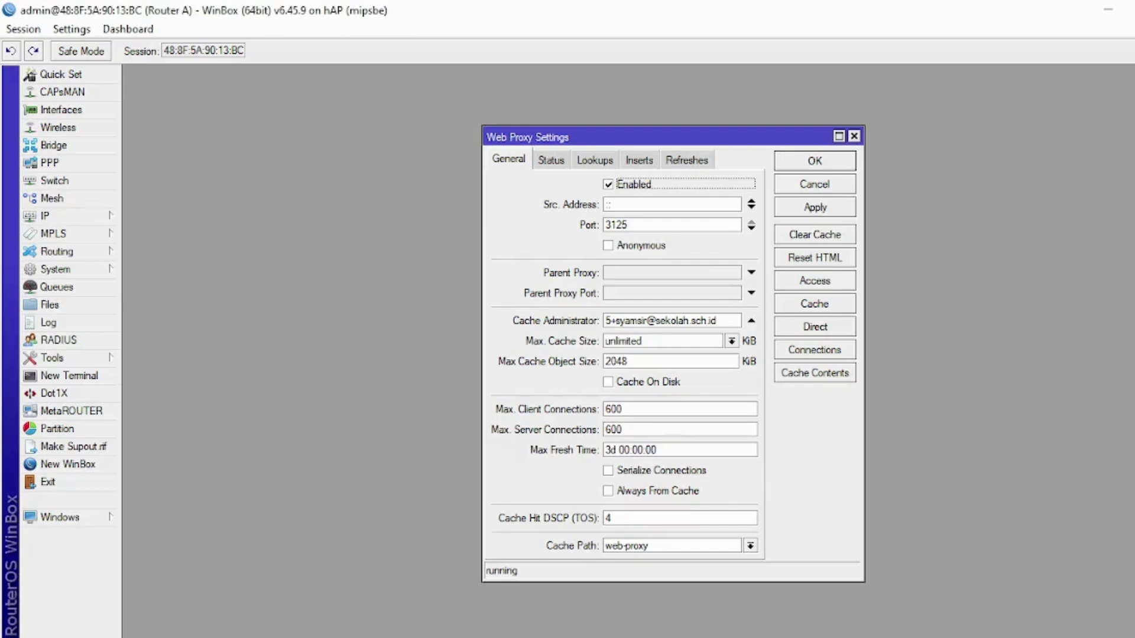
- Add a web proxy access rule with Dst. Host *linux.org and Action deny
{"action": "left_click", "coordinate": [796, 281]}
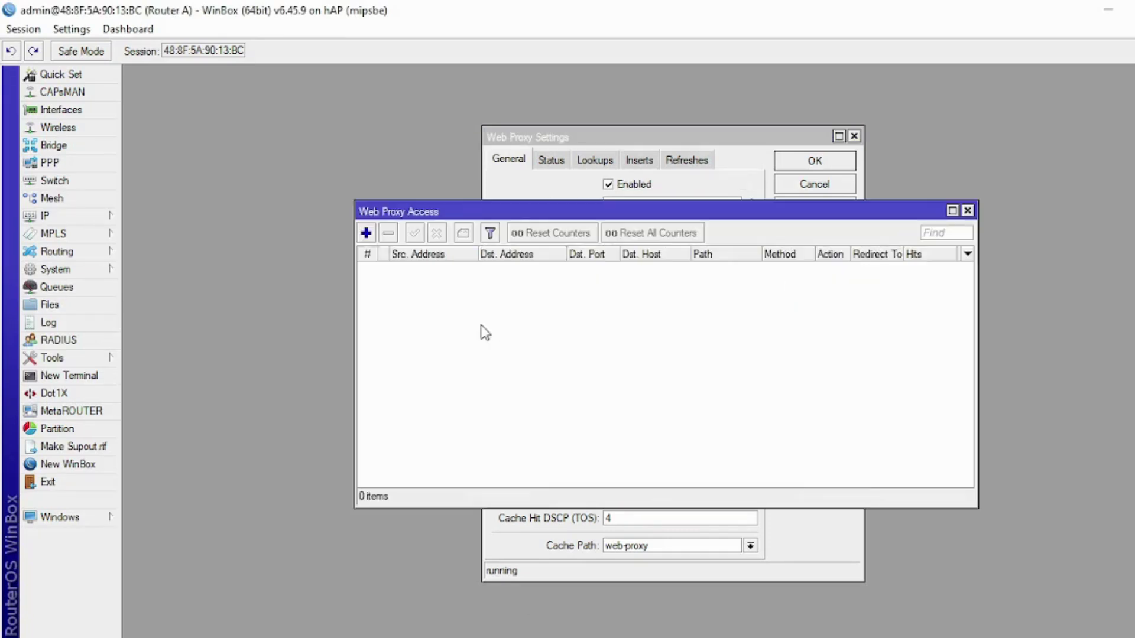
{"action": "left_click", "coordinate": [366, 234]}
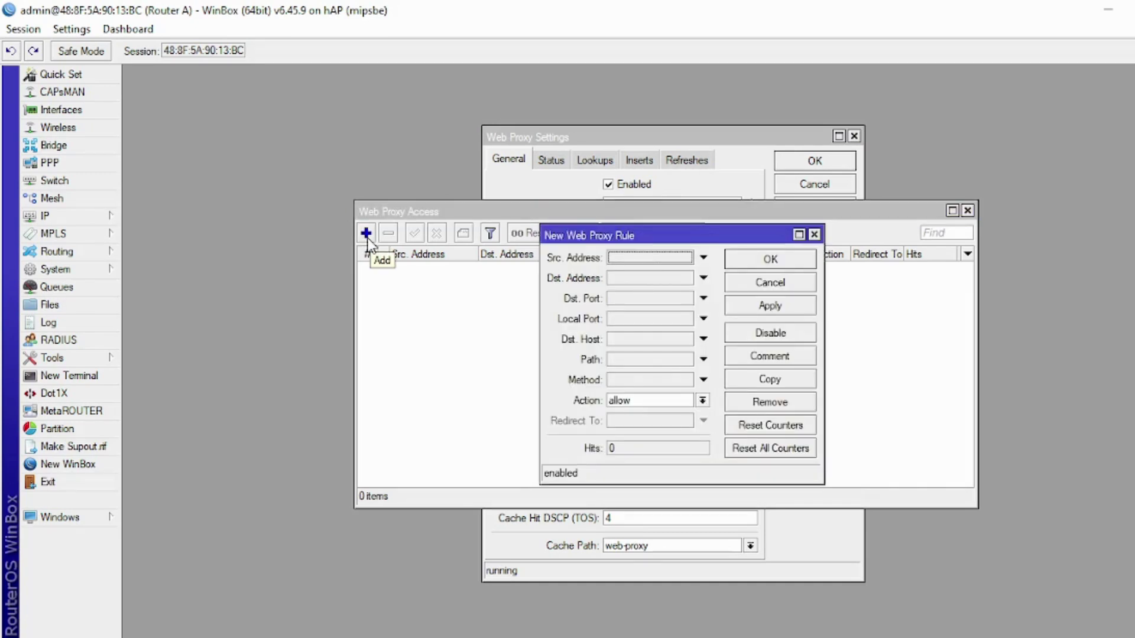
{"action": "left_click", "coordinate": [665, 341]}
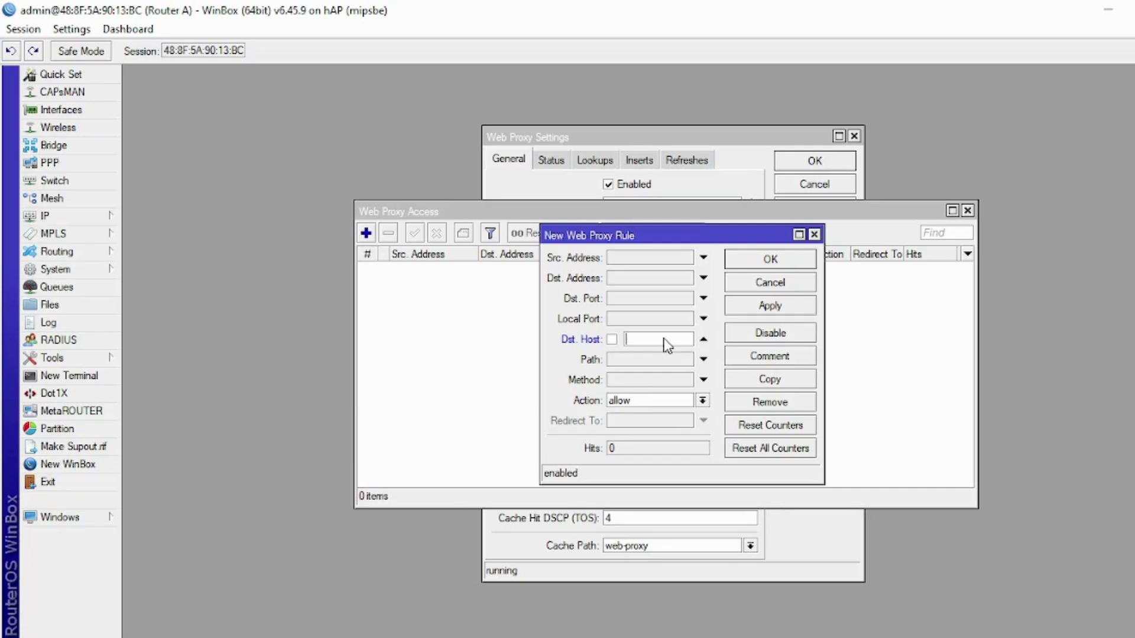
{"action": "type", "text": "*linux.org"}
{"action": "left_click", "coordinate": [656, 408]}
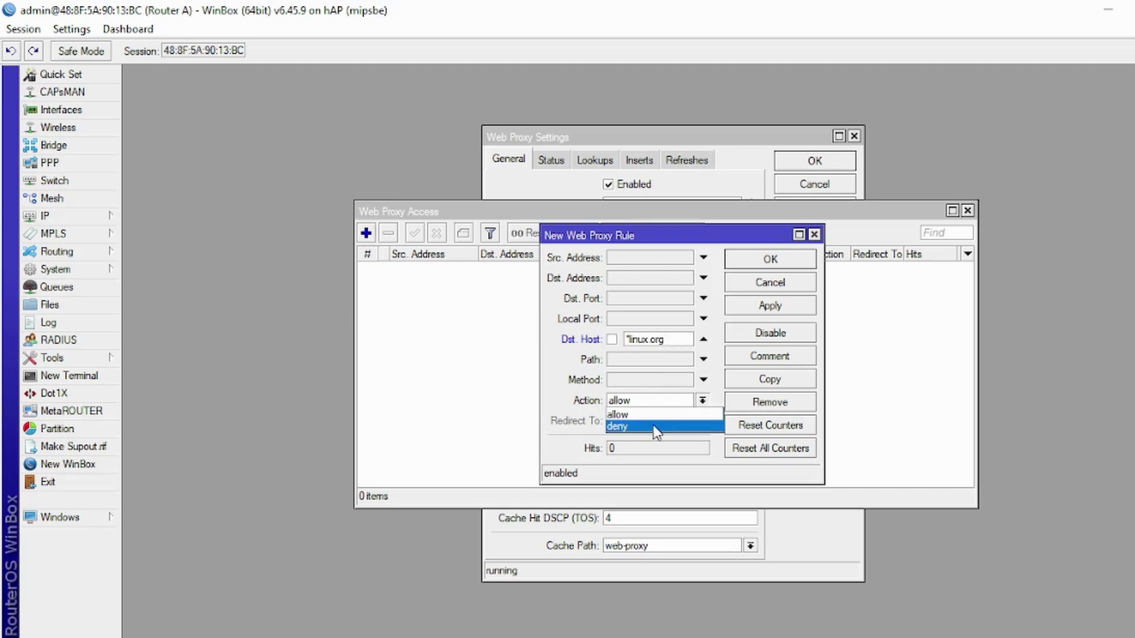
{"action": "left_click", "coordinate": [654, 425]}
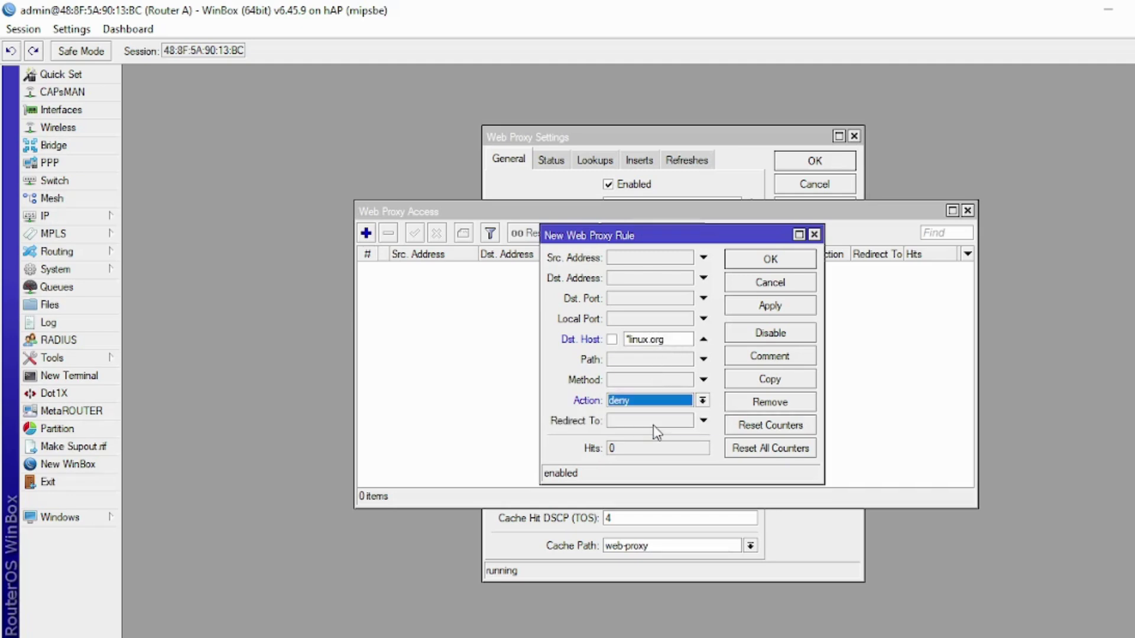
{"action": "left_click", "coordinate": [749, 305]}
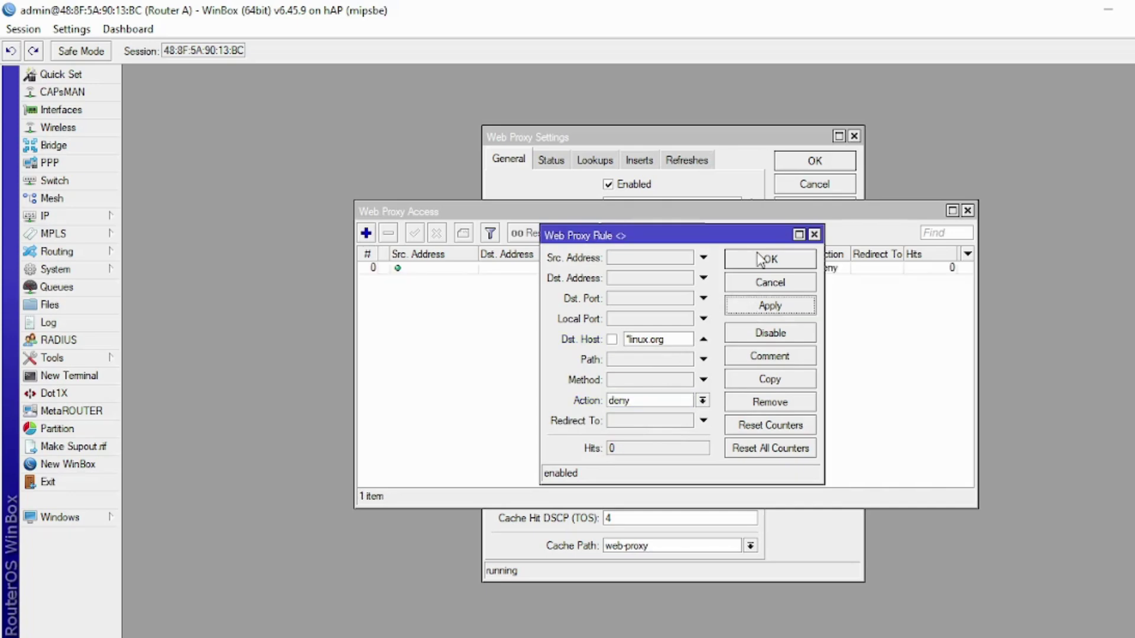
{"action": "left_click", "coordinate": [760, 260]}
- Check the task document, then close the Web Proxy Access and Web Proxy Settings windows
{"action": "key", "text": "alt+Tab"}
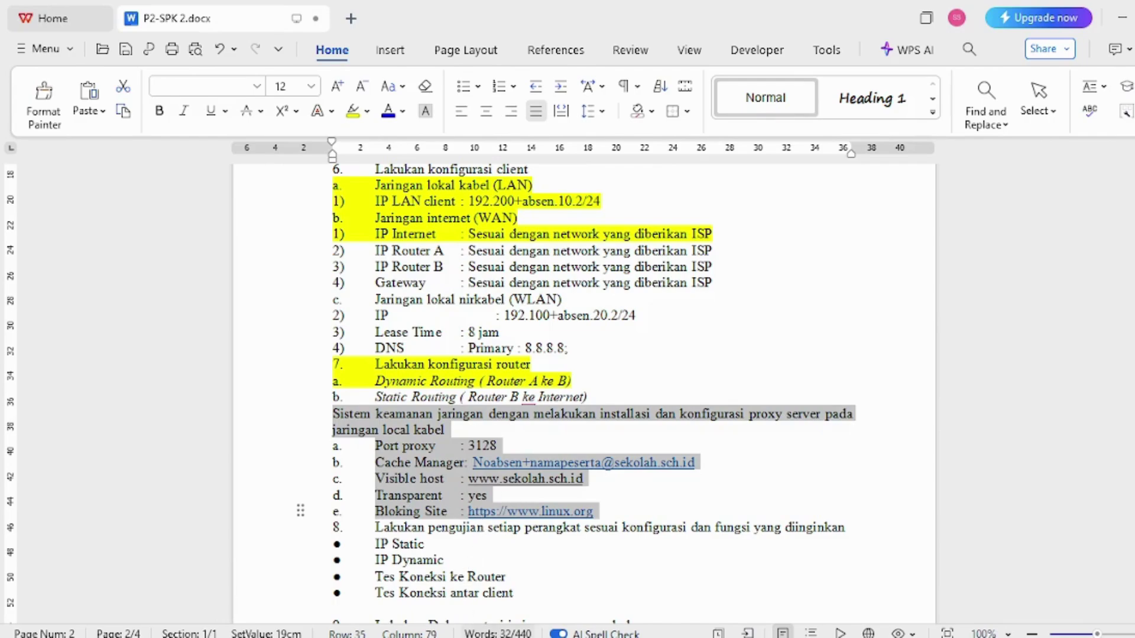
{"action": "left_click", "coordinate": [453, 637]}
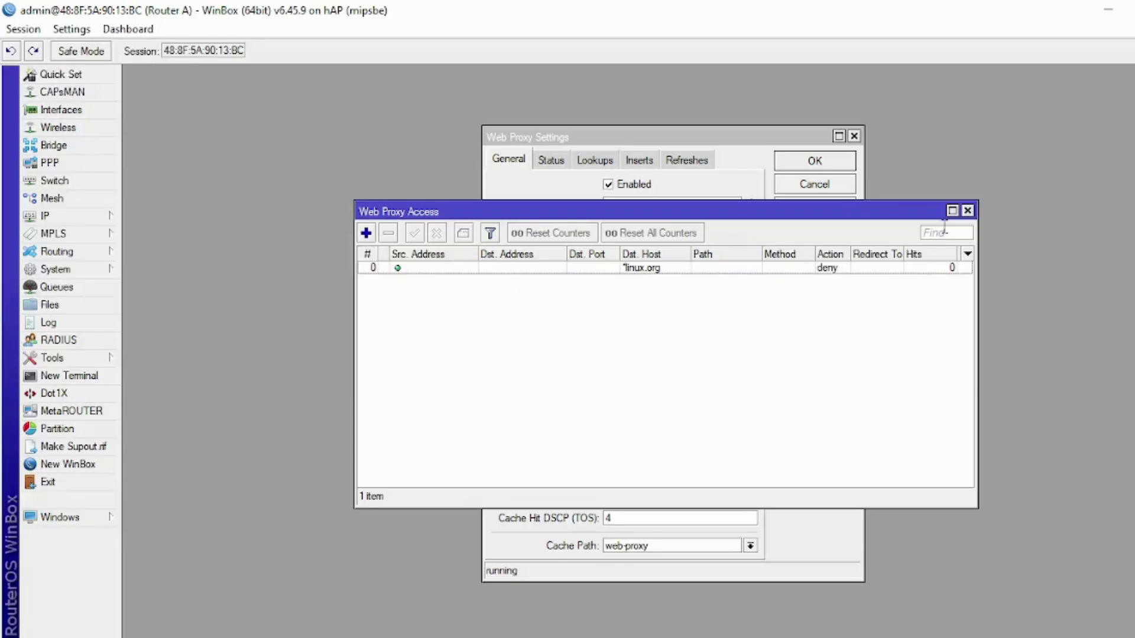
{"action": "left_click", "coordinate": [967, 211]}
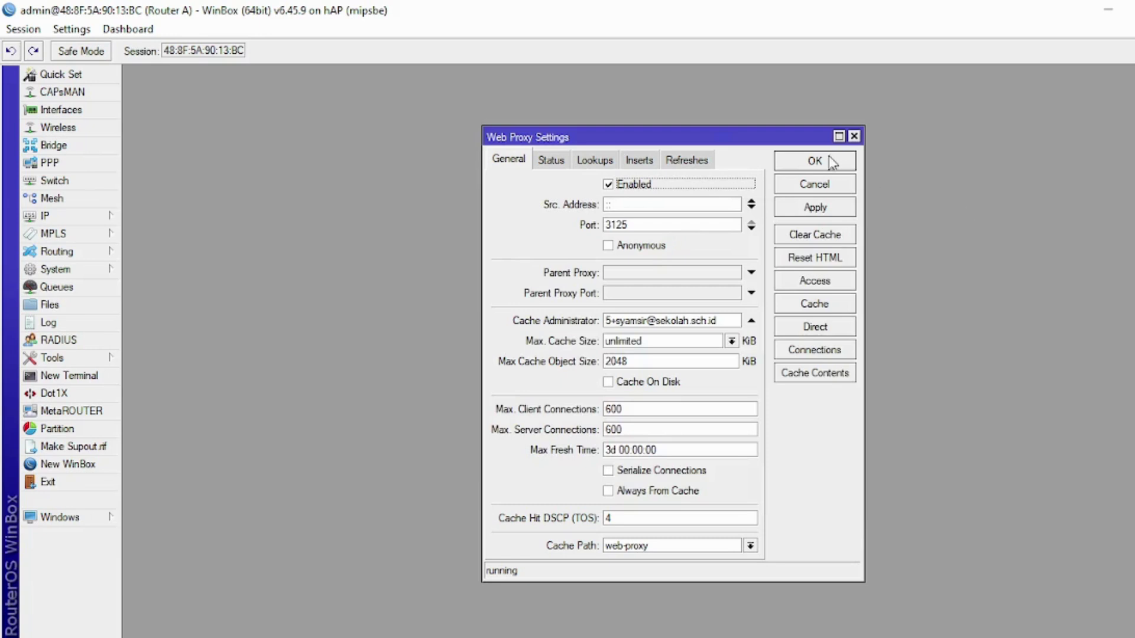
{"action": "left_click", "coordinate": [818, 161]}
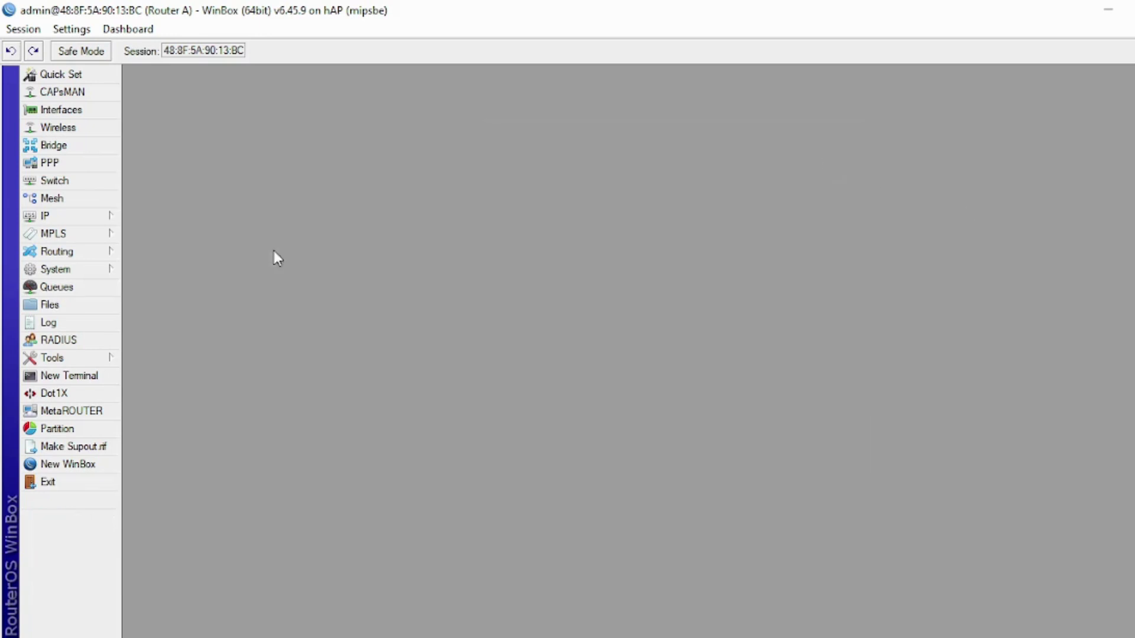
- Create a new NAT rule with chain dstnat, protocol tcp, Any. Port 80 and In. Interface ether2
{"action": "left_click", "coordinate": [110, 223]}
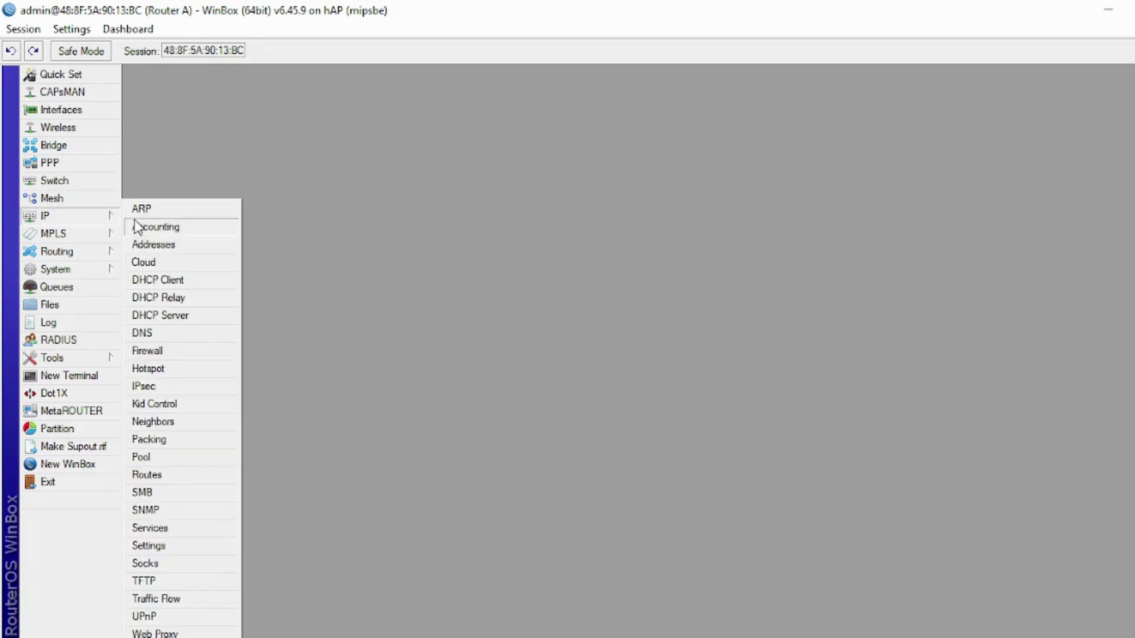
{"action": "left_click", "coordinate": [169, 354]}
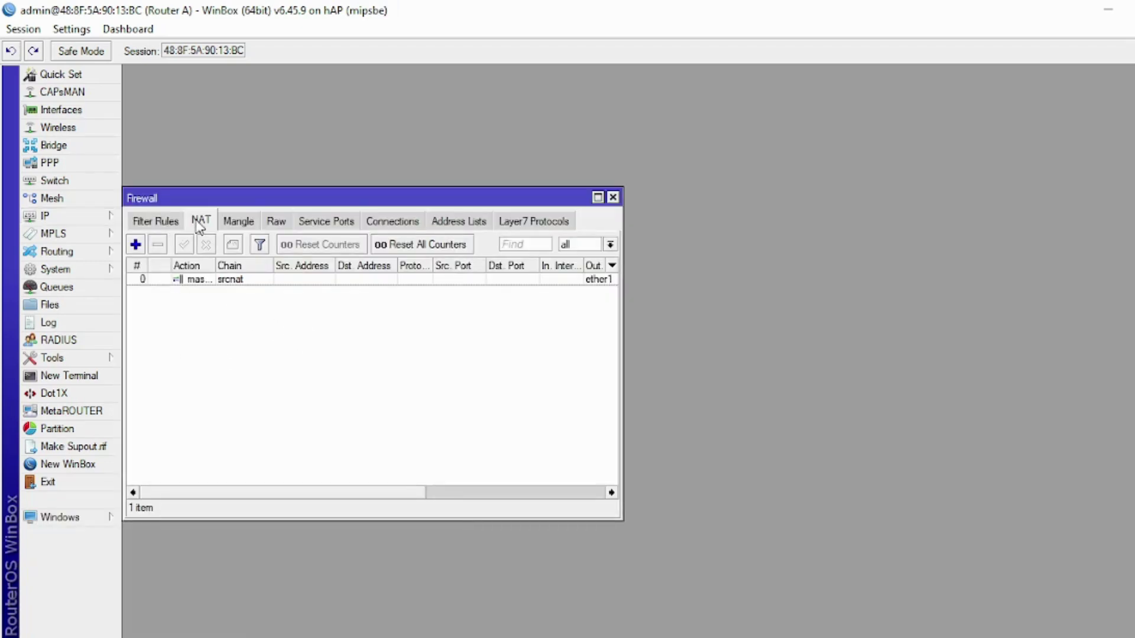
{"action": "left_click", "coordinate": [136, 244]}
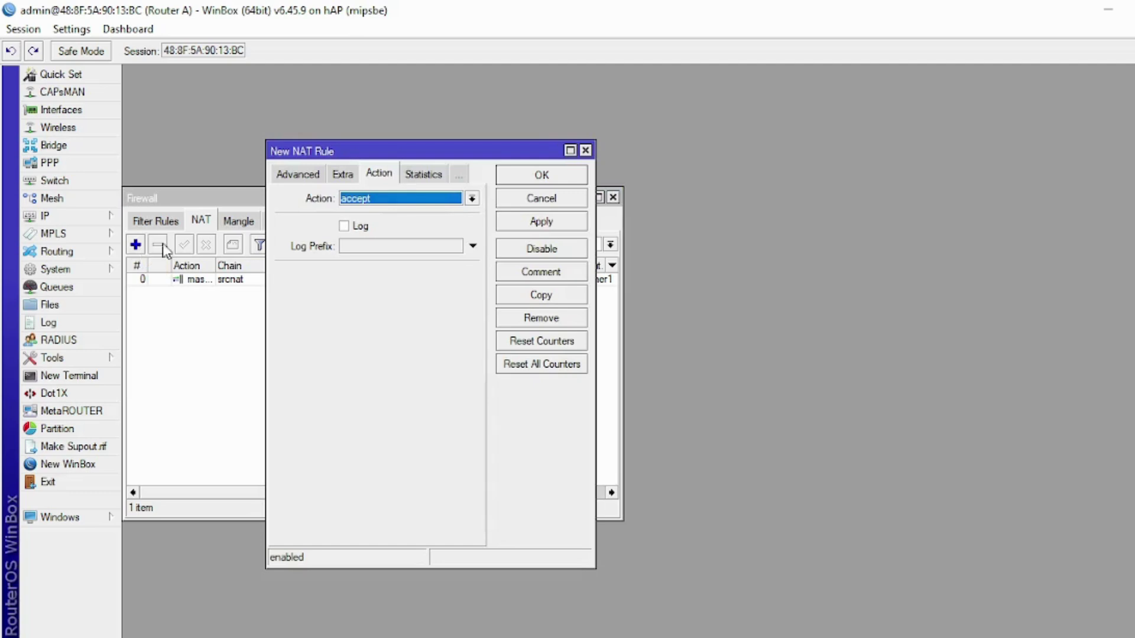
{"action": "left_click", "coordinate": [287, 180]}
{"action": "left_click", "coordinate": [289, 182]}
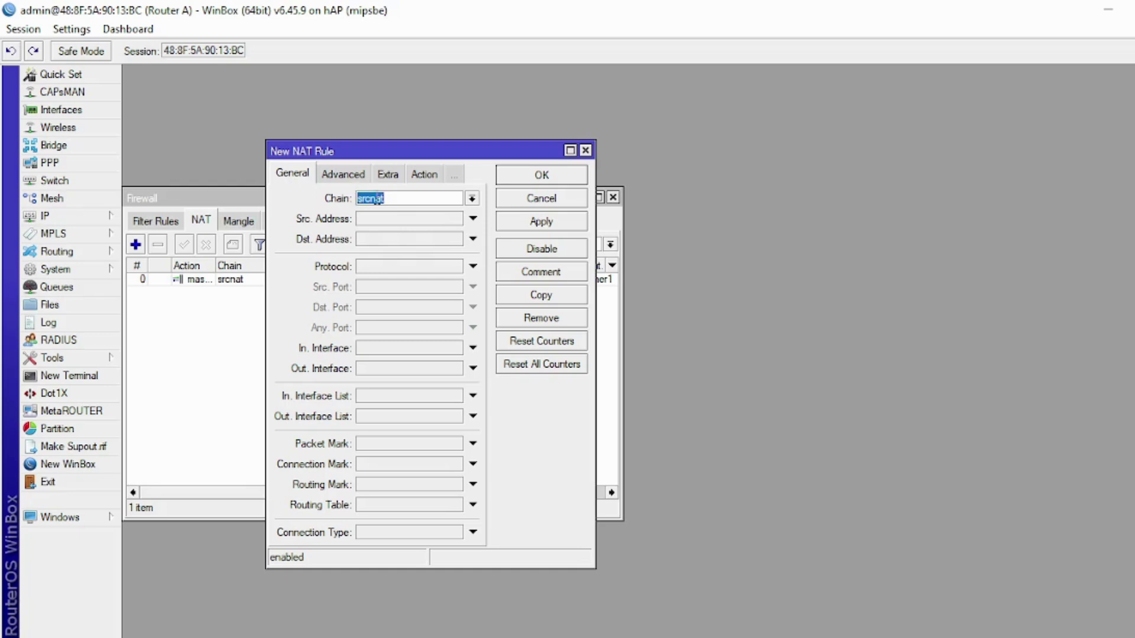
{"action": "left_click", "coordinate": [472, 202]}
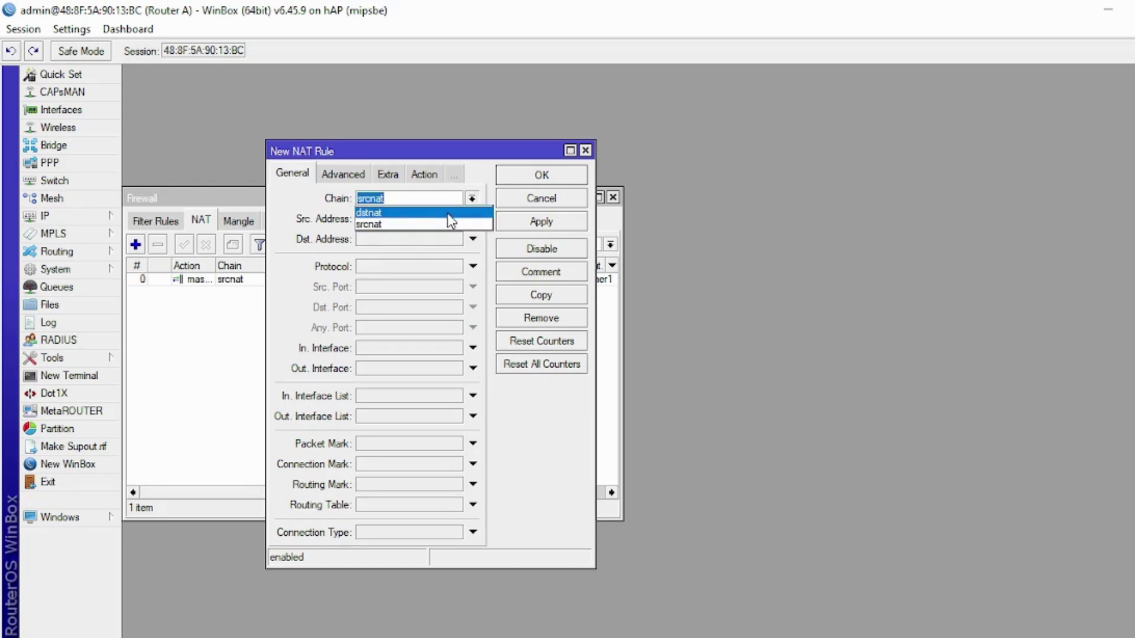
{"action": "left_click", "coordinate": [448, 215]}
{"action": "left_click", "coordinate": [402, 267]}
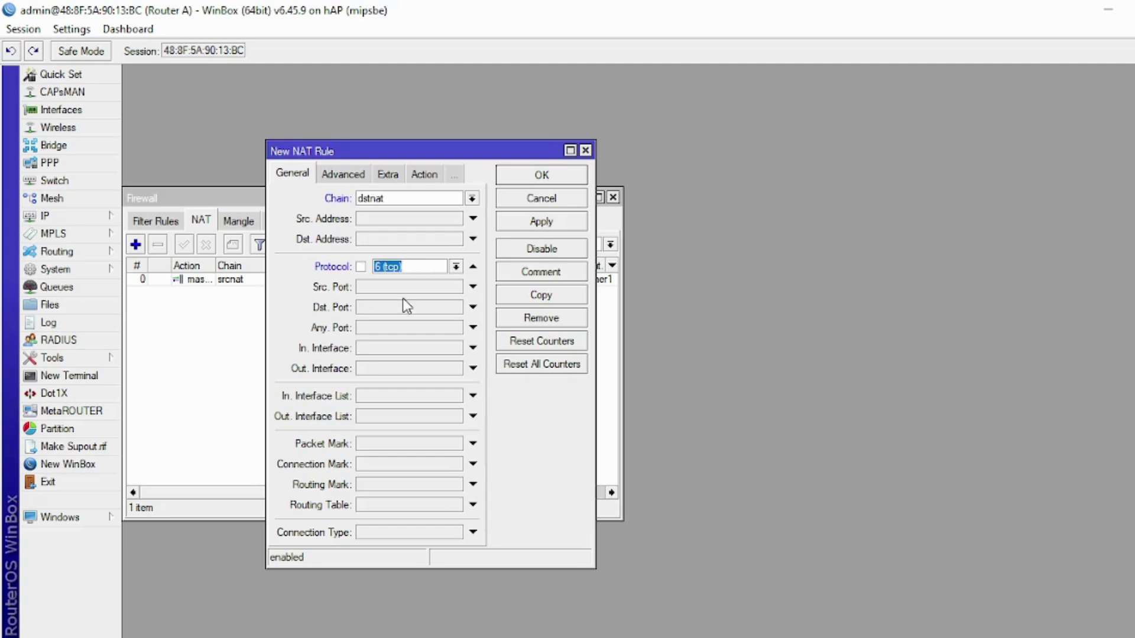
{"action": "left_click", "coordinate": [393, 328]}
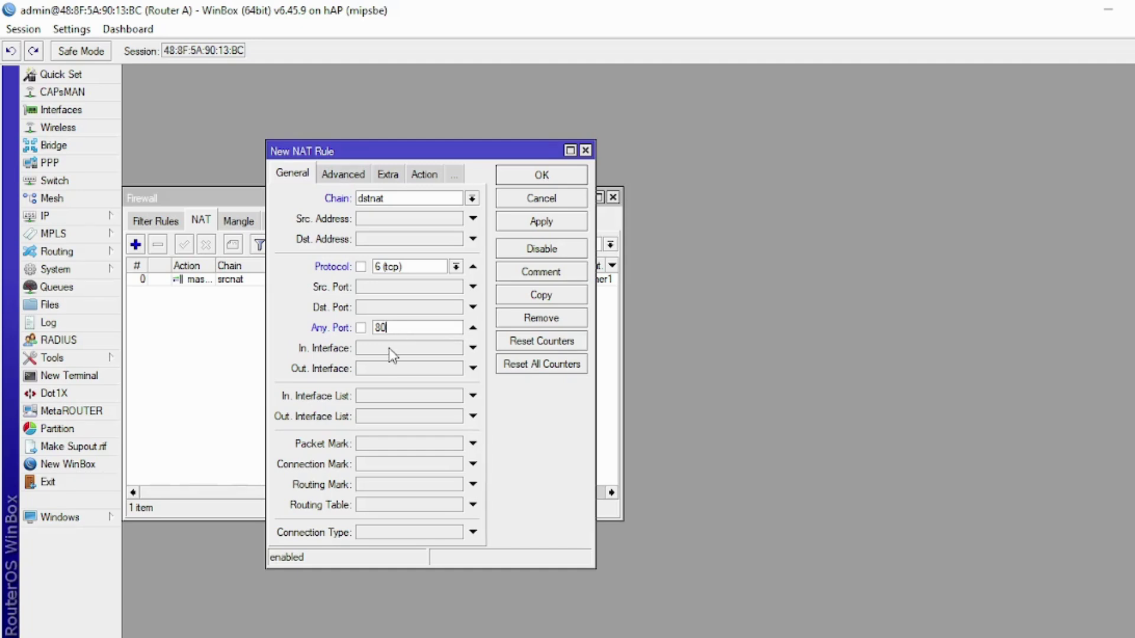
{"action": "left_click", "coordinate": [391, 349]}
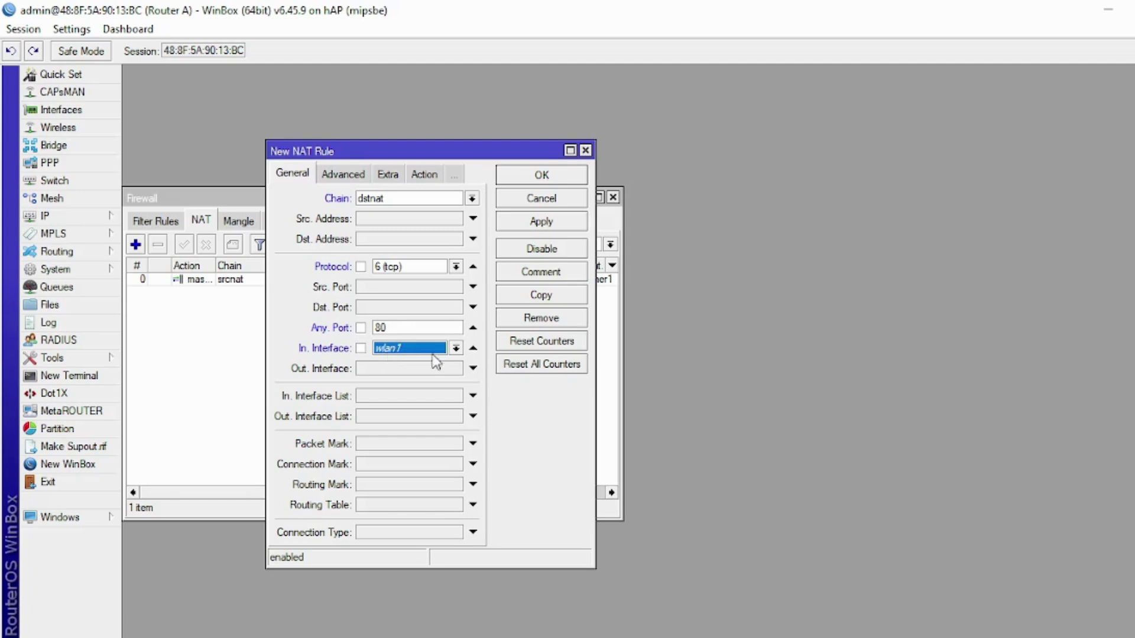
{"action": "left_click", "coordinate": [456, 349]}
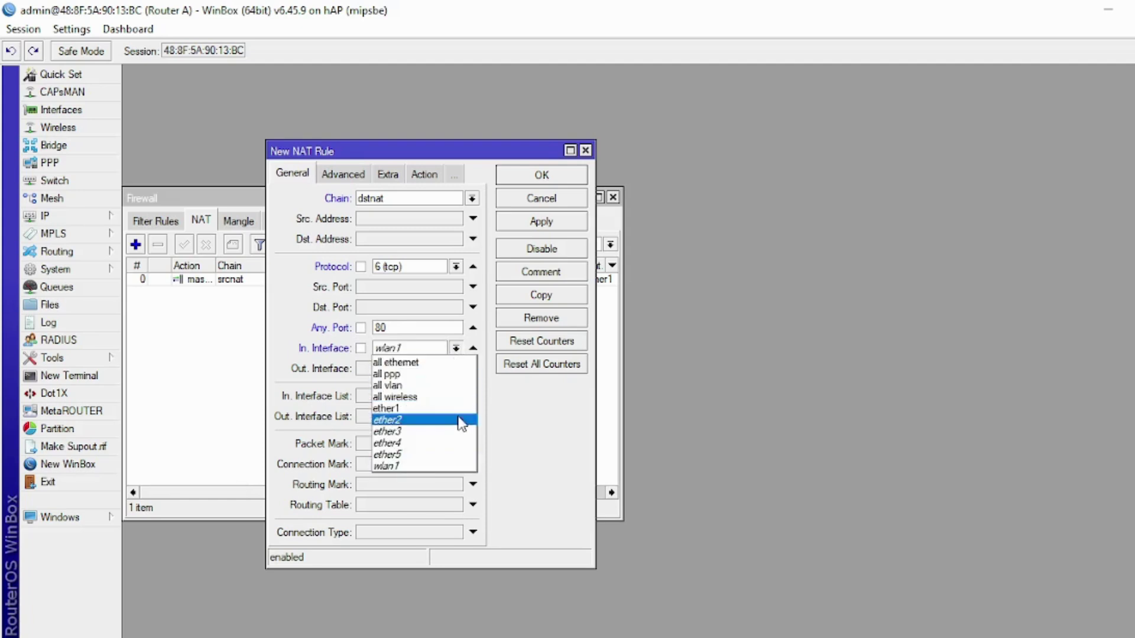
{"action": "left_click", "coordinate": [462, 420]}
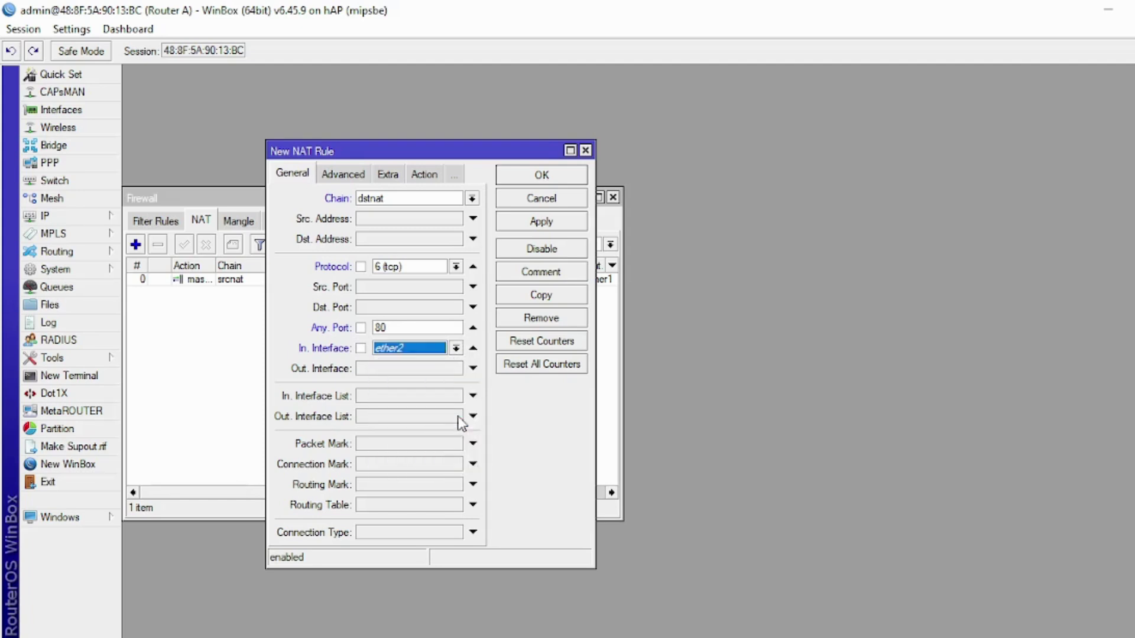
- Set the NAT rule's action to redirect to port 3125 and save it
{"action": "left_click", "coordinate": [419, 175]}
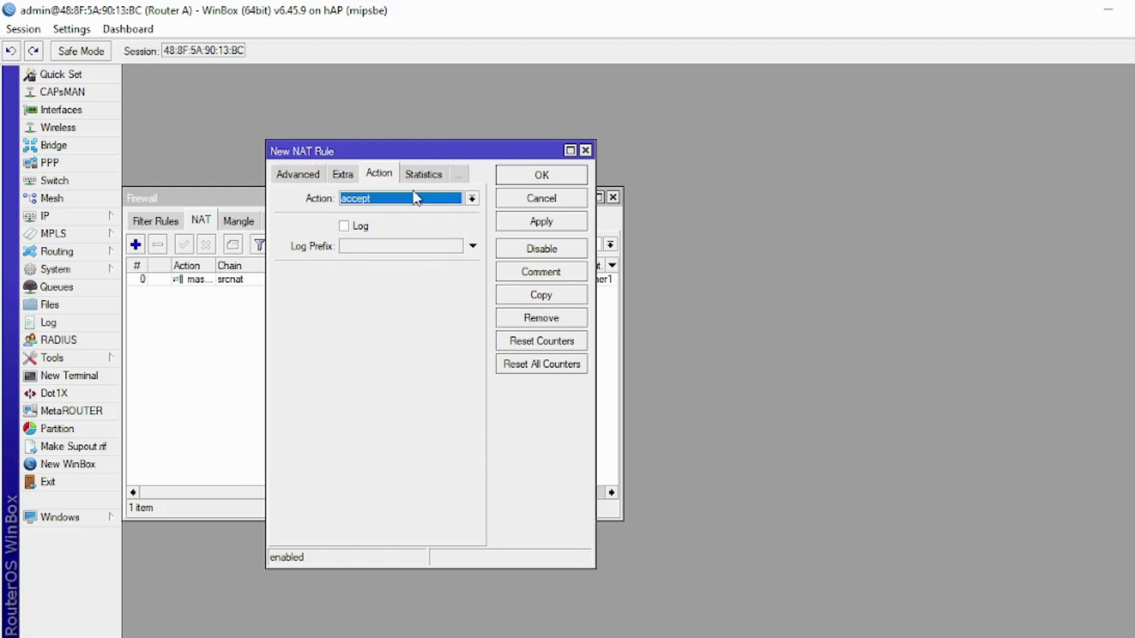
{"action": "left_click", "coordinate": [413, 199]}
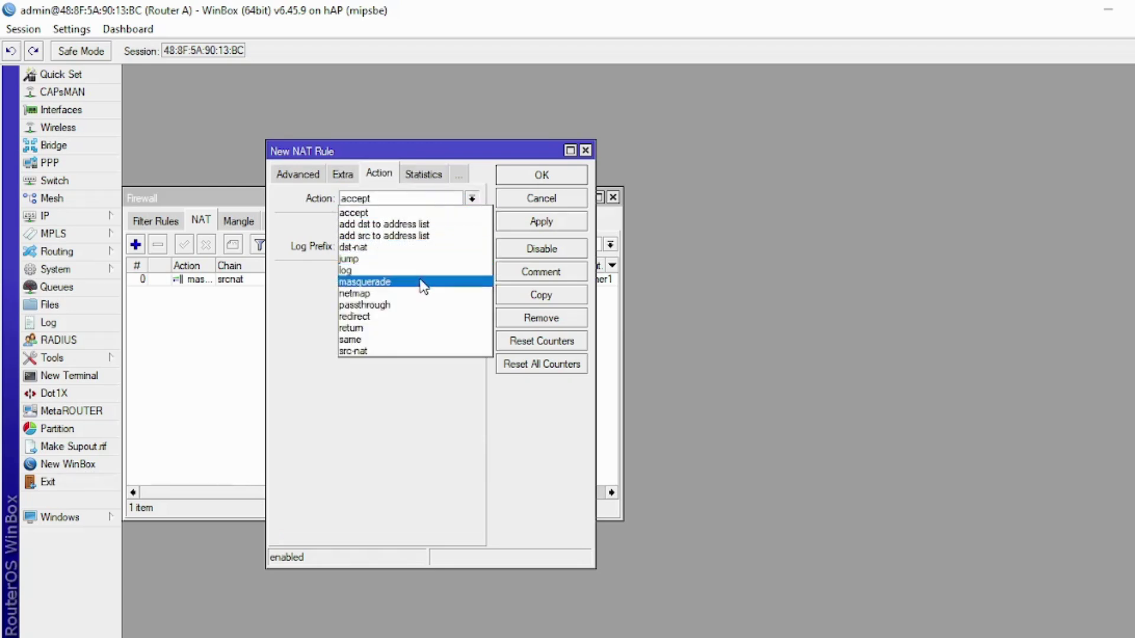
{"action": "left_click", "coordinate": [429, 316]}
{"action": "left_click", "coordinate": [372, 275]}
{"action": "type", "text": "3125"}
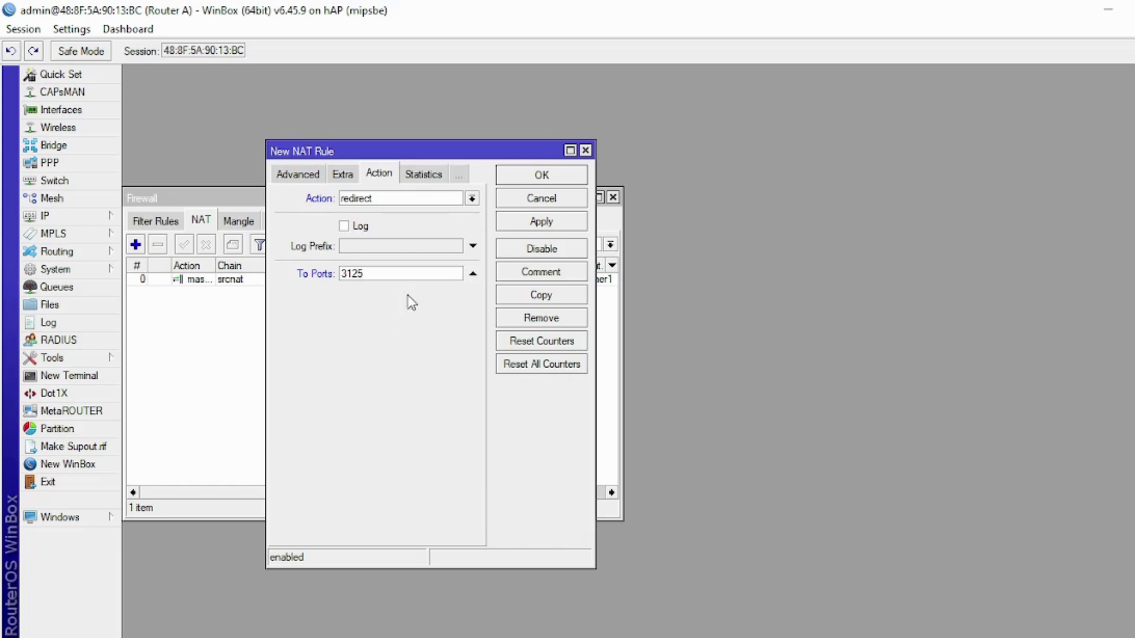
{"action": "left_click", "coordinate": [534, 221]}
{"action": "left_click", "coordinate": [540, 175]}
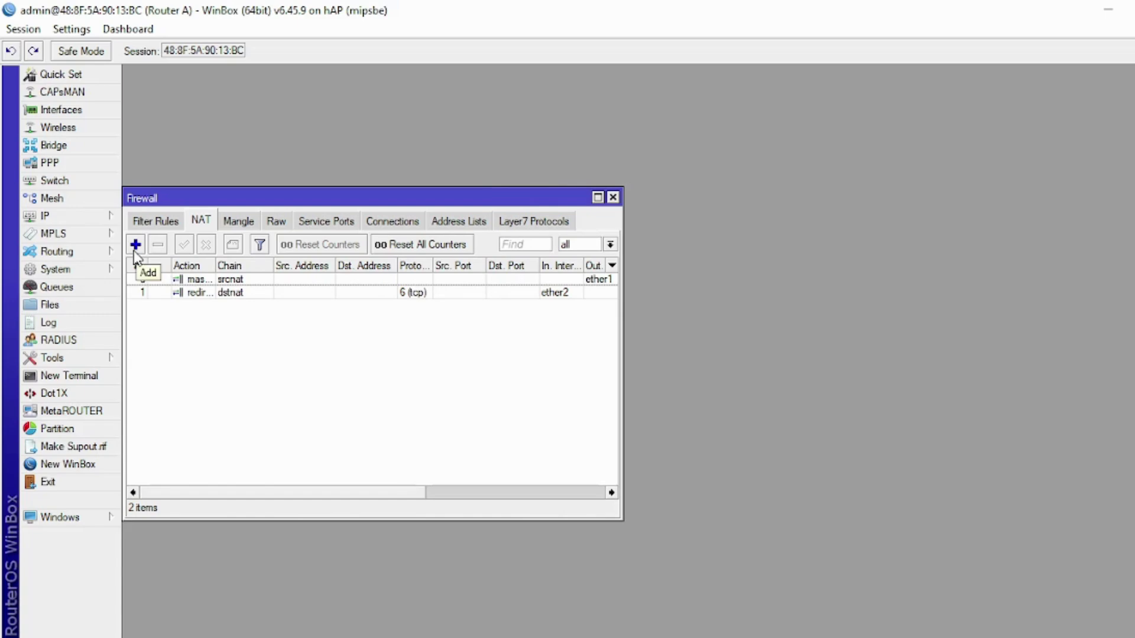
- Create another dstnat NAT rule matching tcp, Any. Port 443, incoming on ether2
{"action": "left_click", "coordinate": [135, 247]}
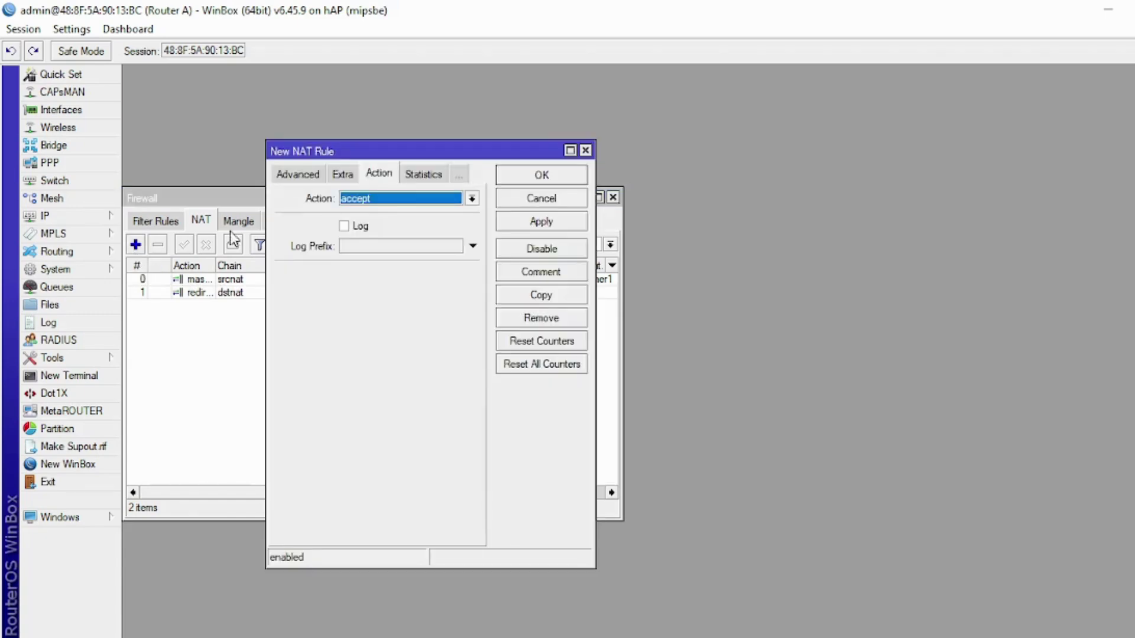
{"action": "left_click", "coordinate": [296, 177]}
{"action": "left_click", "coordinate": [295, 177]}
{"action": "left_click", "coordinate": [471, 199]}
{"action": "left_click", "coordinate": [469, 214]}
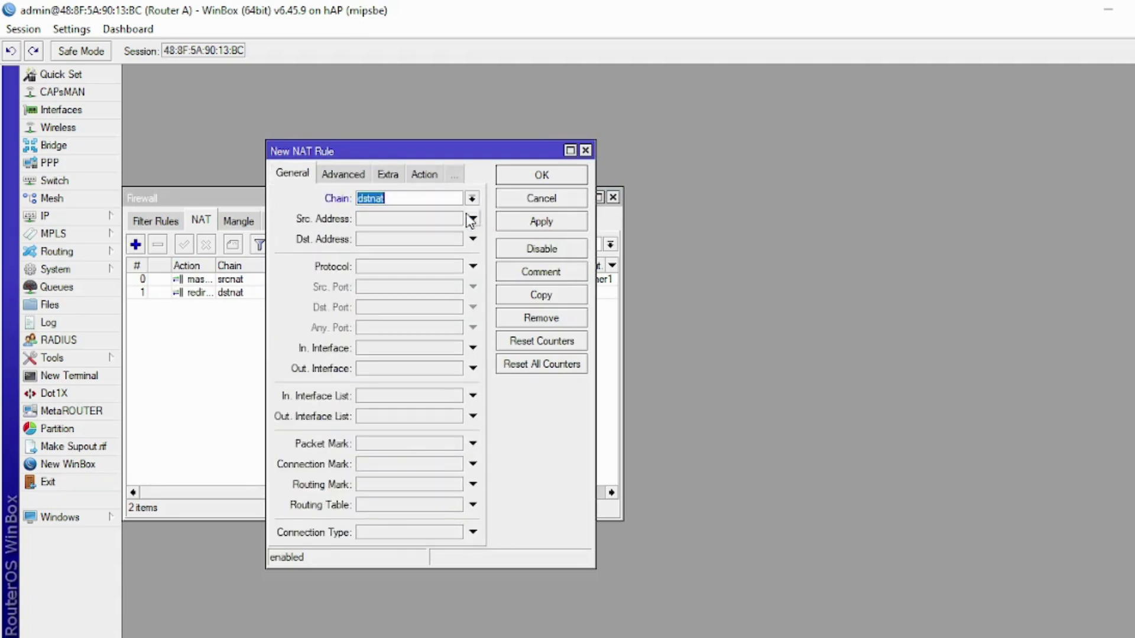
{"action": "left_click", "coordinate": [412, 267]}
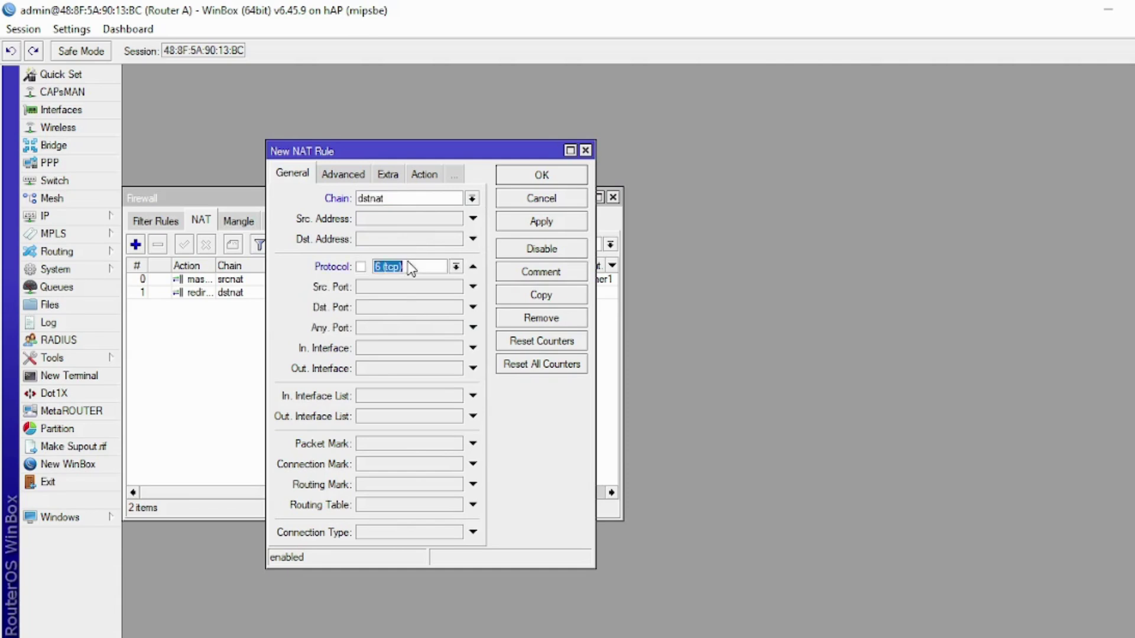
{"action": "left_click", "coordinate": [402, 329]}
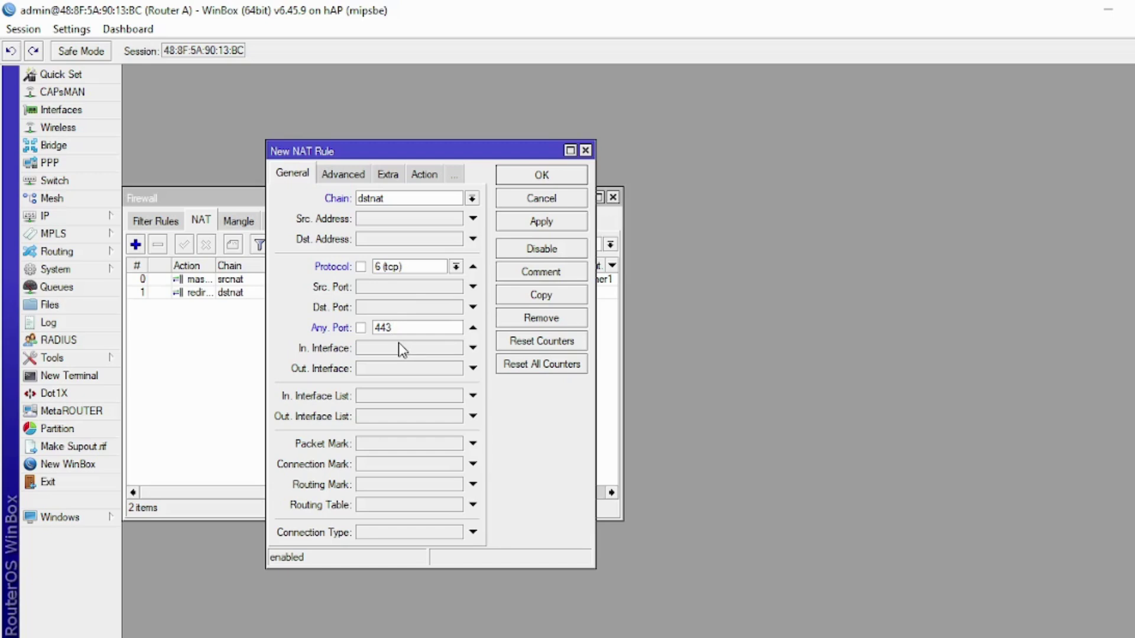
{"action": "left_click", "coordinate": [400, 351]}
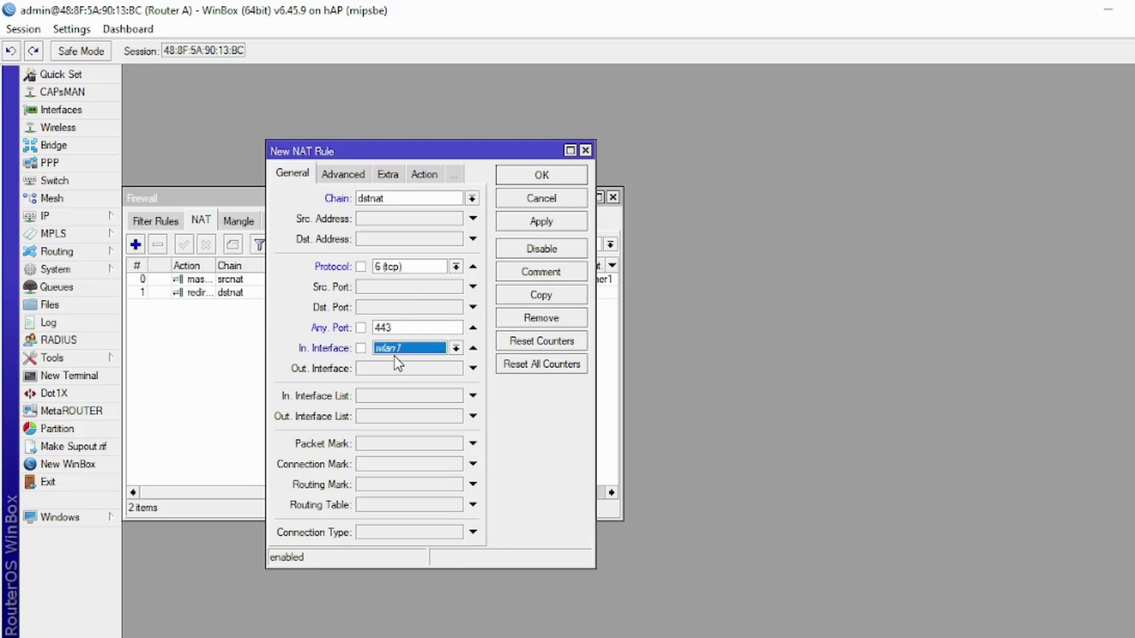
{"action": "left_click", "coordinate": [456, 350]}
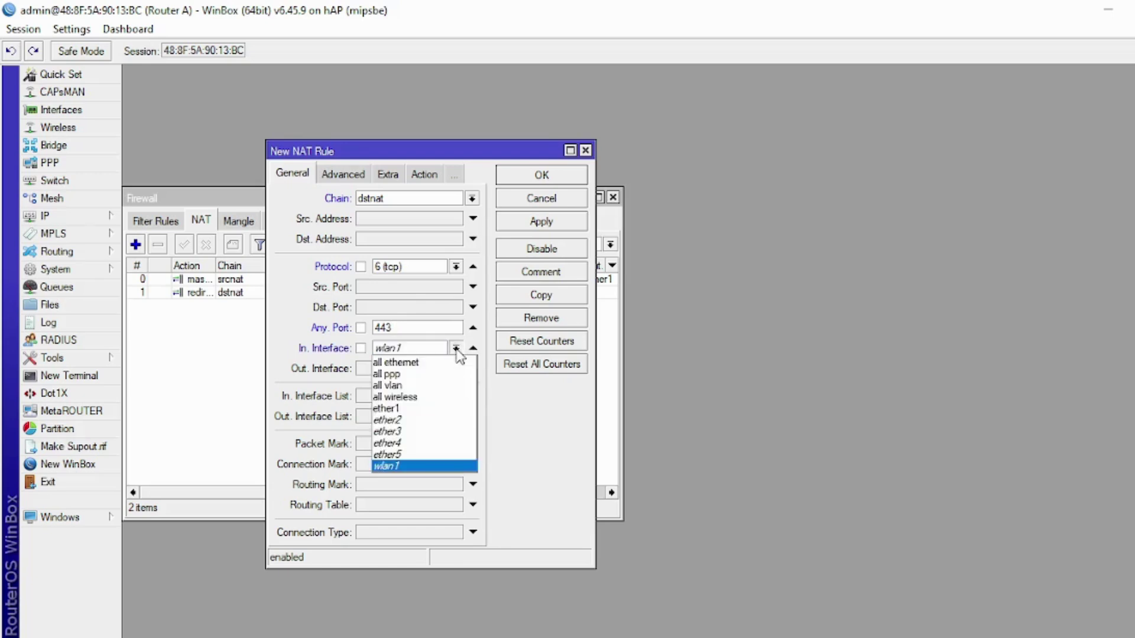
{"action": "left_click", "coordinate": [452, 420]}
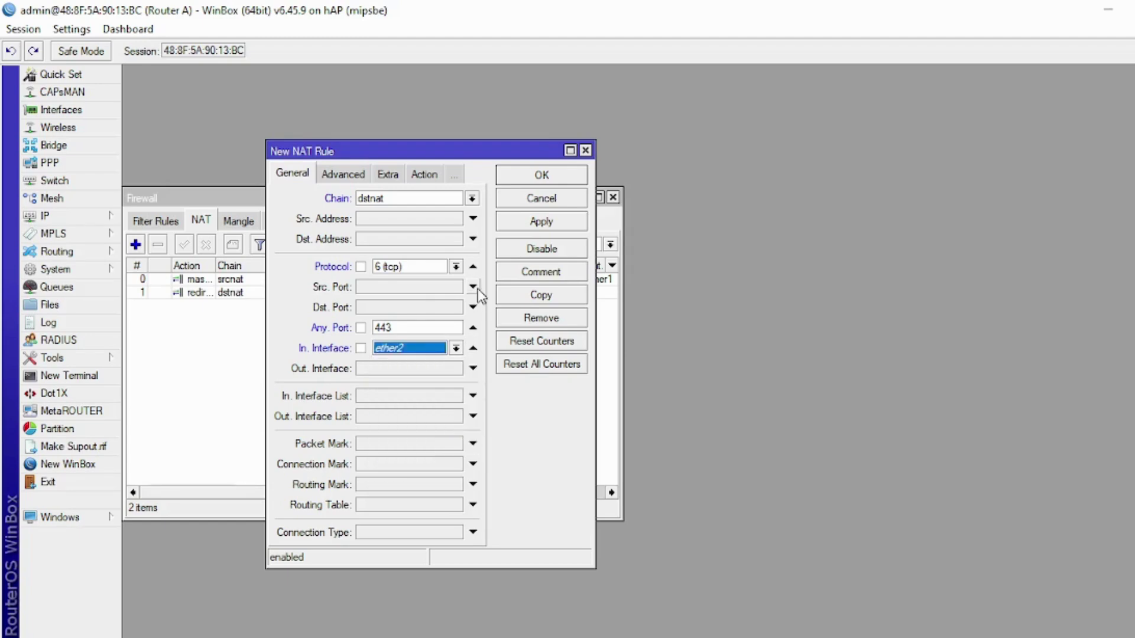
- Set the rule's action to redirect to port 3125, save it, and close the Firewall window
{"action": "left_click", "coordinate": [434, 180]}
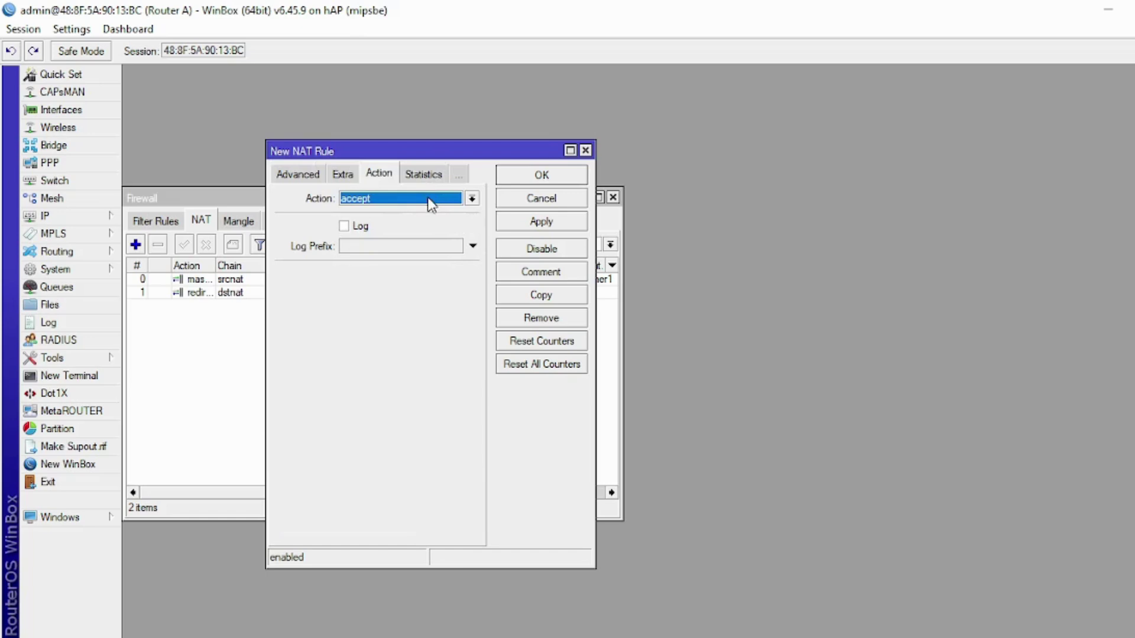
{"action": "left_click", "coordinate": [429, 200]}
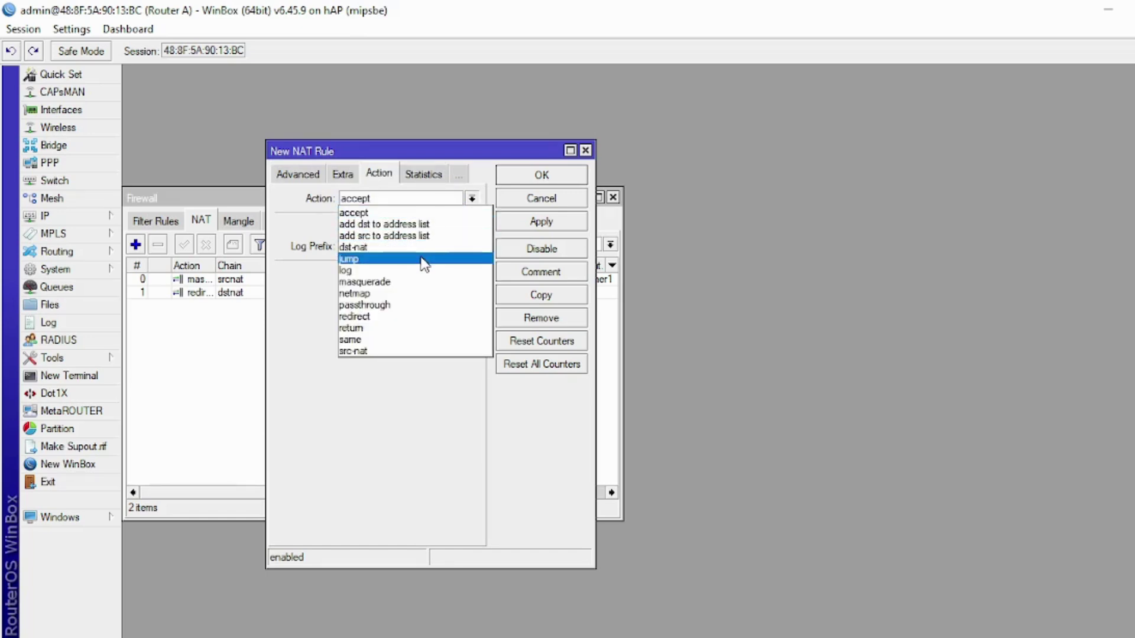
{"action": "left_click", "coordinate": [425, 317]}
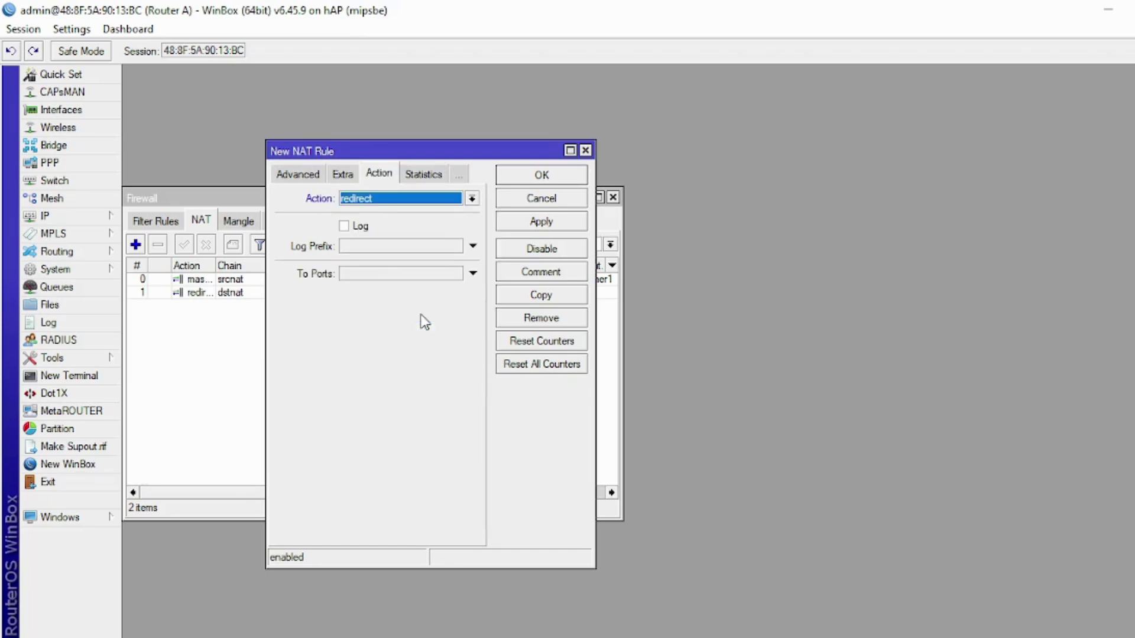
{"action": "left_click", "coordinate": [378, 277]}
{"action": "type", "text": "3"}
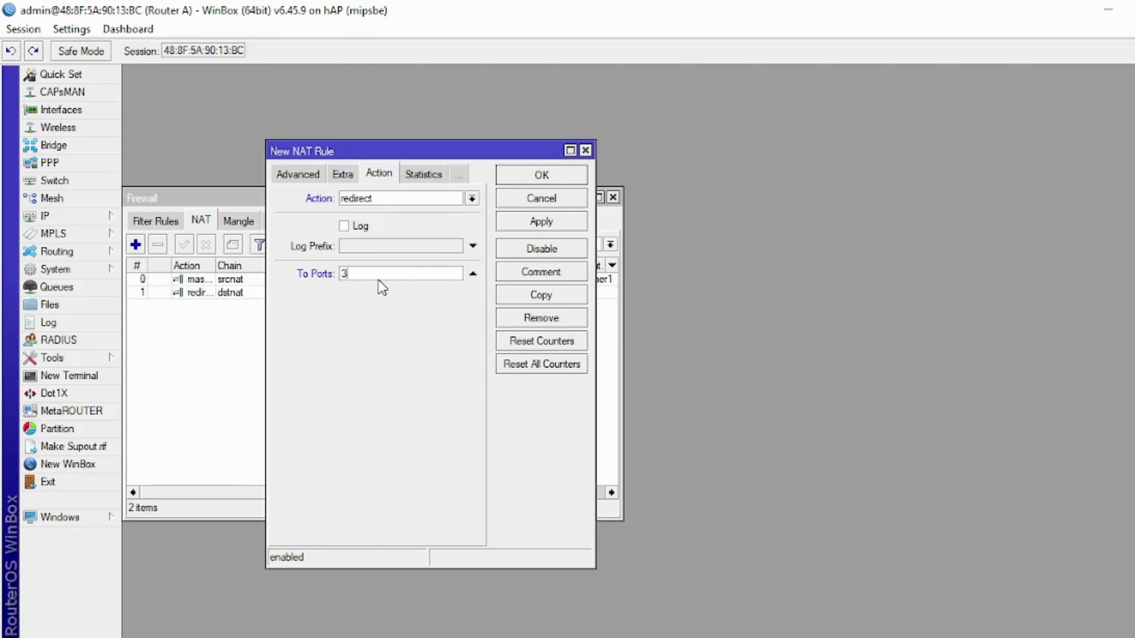
{"action": "type", "text": "125"}
{"action": "left_click", "coordinate": [516, 180]}
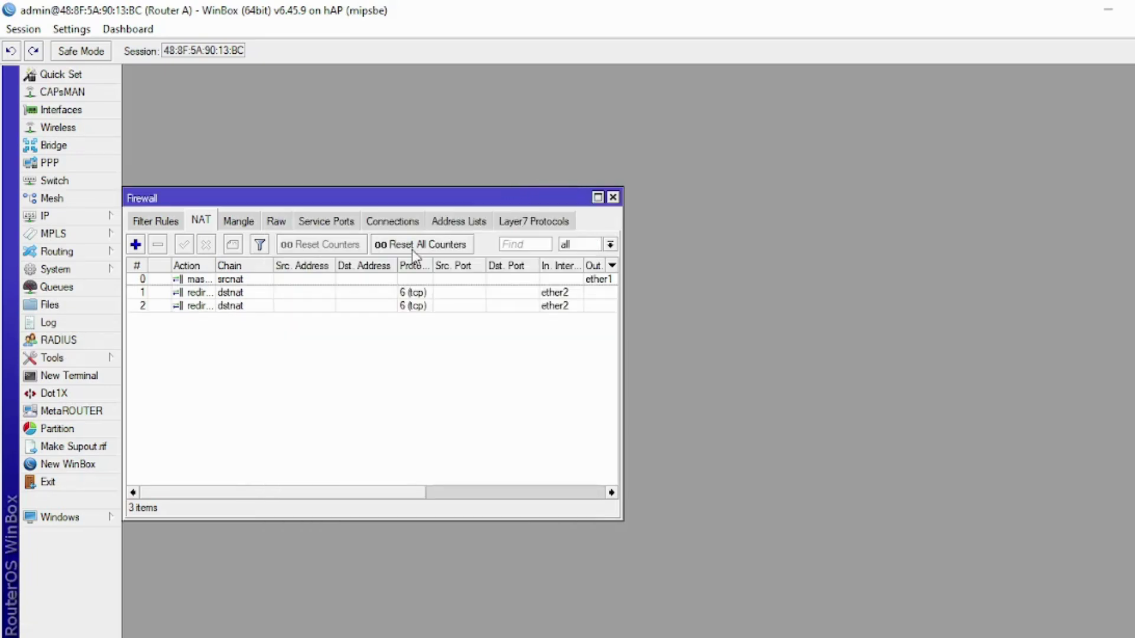
{"action": "left_click", "coordinate": [612, 198]}
- Highlight the task sheet's proxy lines a–e in yellow, then bring up Router B's WinBox session
{"action": "key", "text": "alt+Tab"}
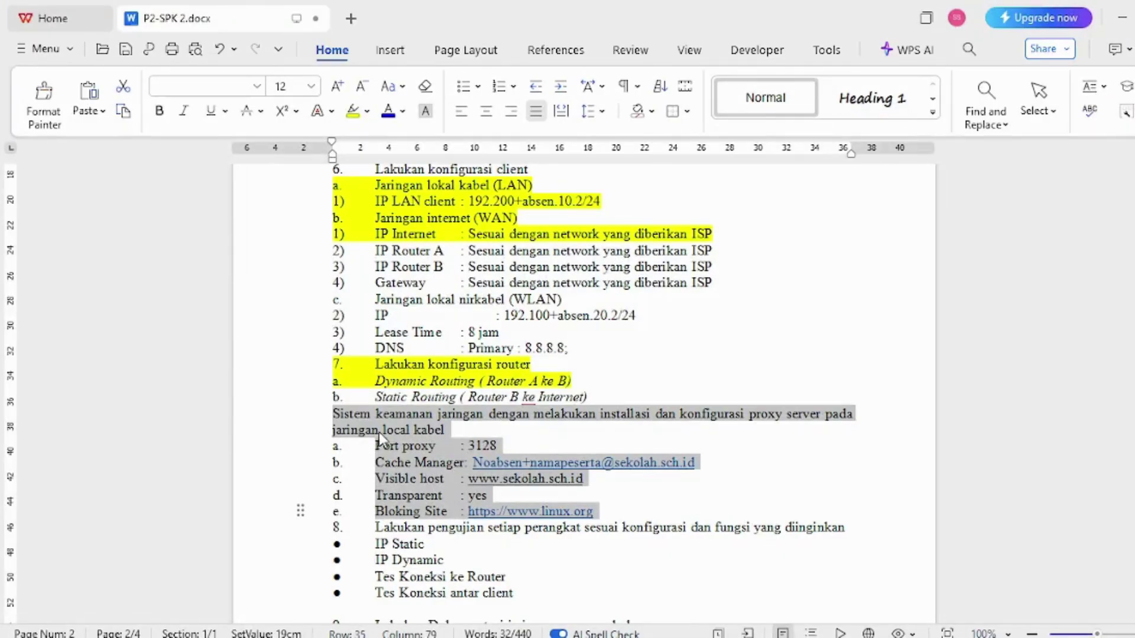
{"action": "left_click", "coordinate": [351, 111]}
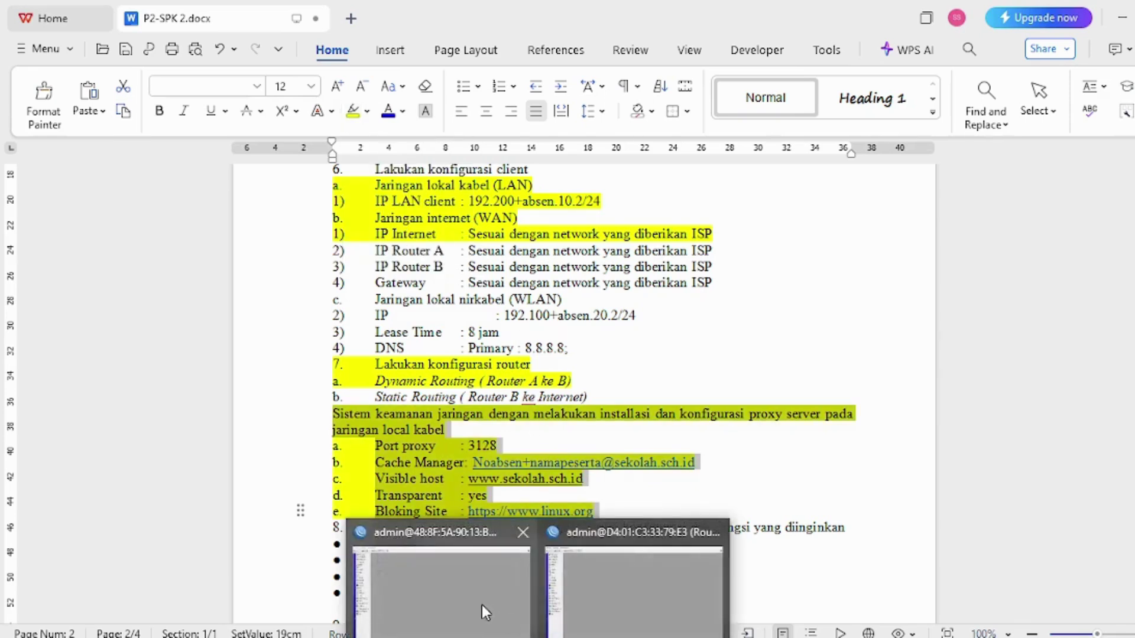
{"action": "left_click", "coordinate": [482, 605]}
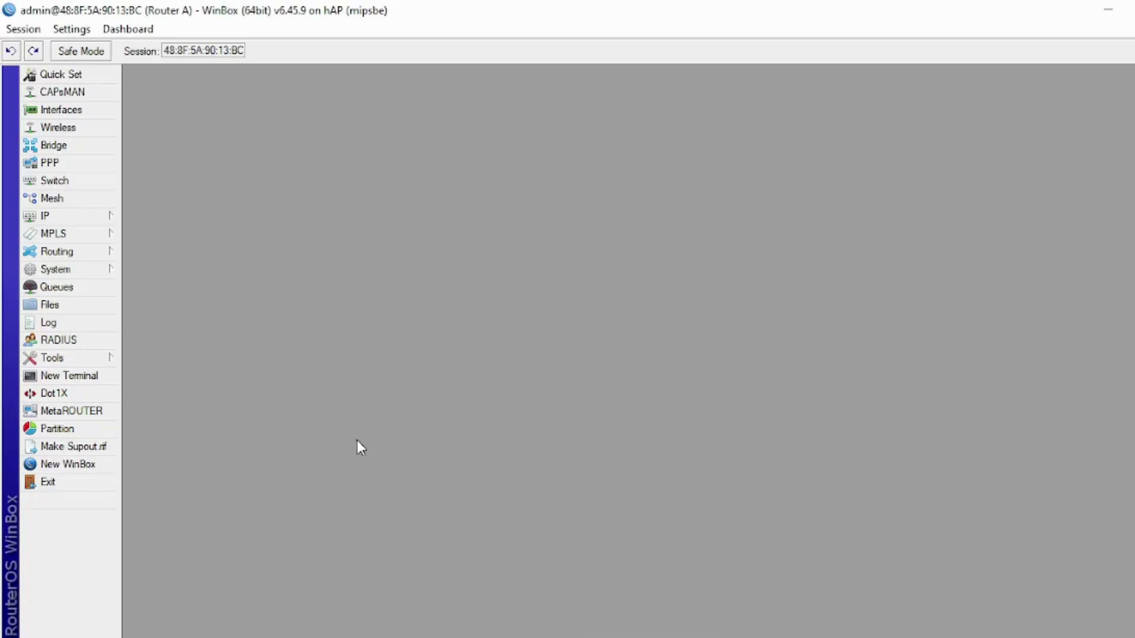
{"action": "mouse_move", "coordinate": [529, 631]}
{"action": "left_click", "coordinate": [633, 585]}
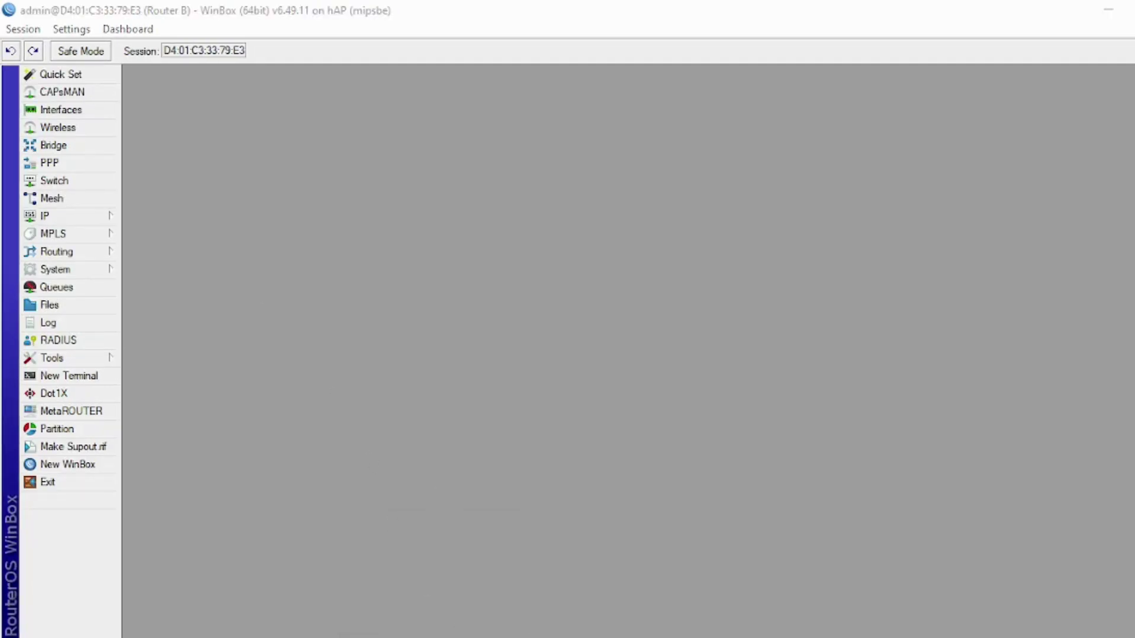
- Add the IP address 192.105.10.2/24 on interface wlan1 in Router B's address list
{"action": "left_click", "coordinate": [502, 635]}
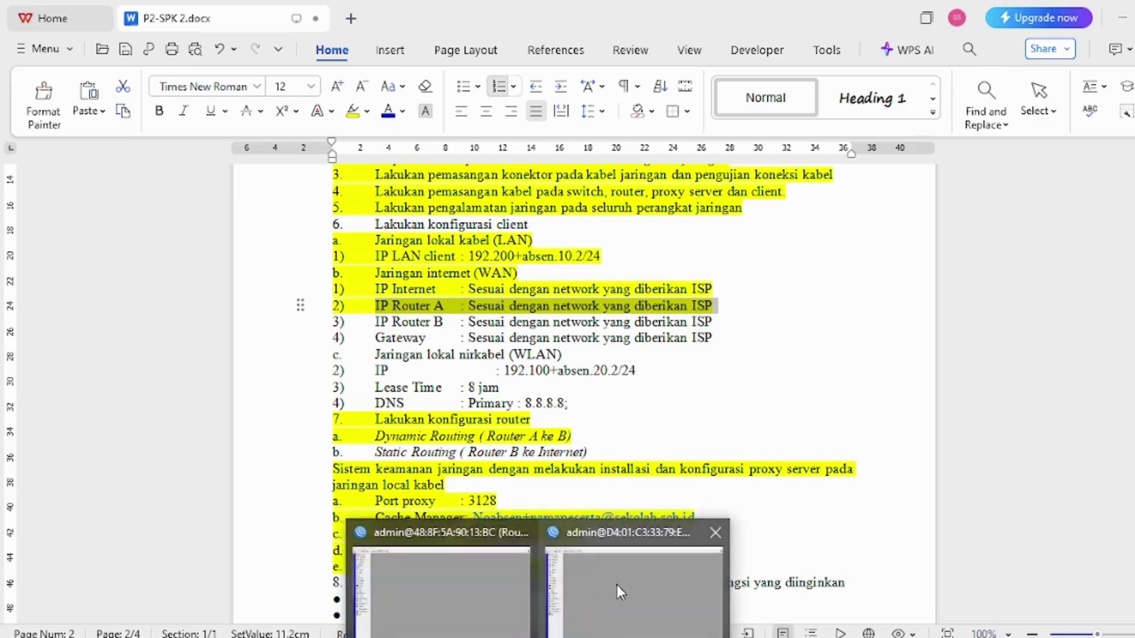
{"action": "left_click", "coordinate": [616, 583]}
{"action": "left_click", "coordinate": [79, 216]}
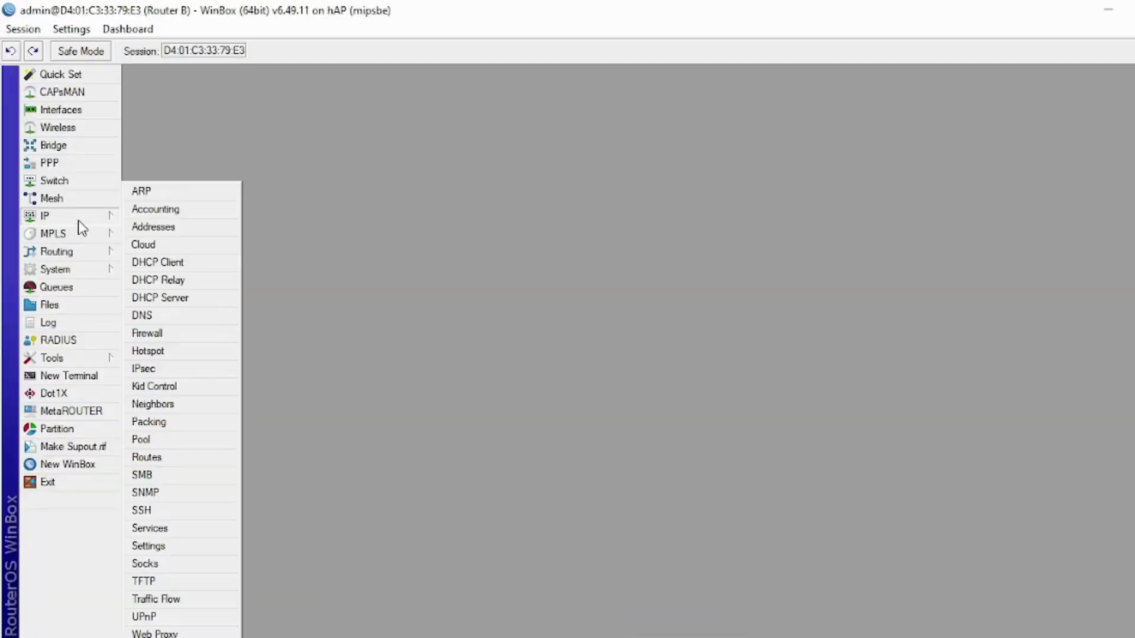
{"action": "left_click", "coordinate": [135, 226]}
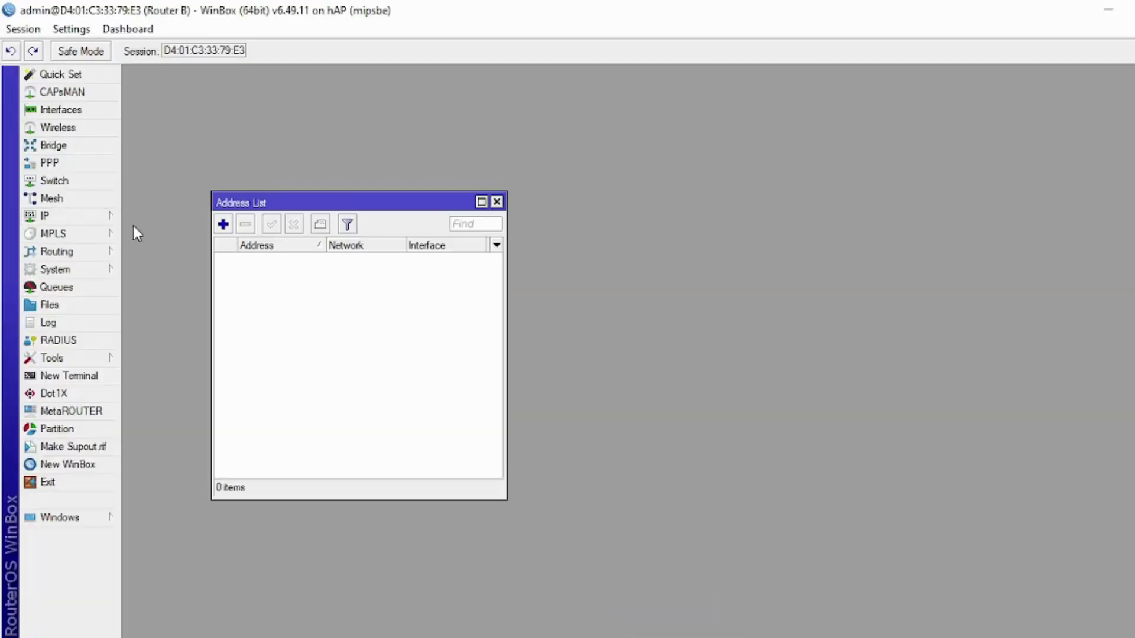
{"action": "left_click", "coordinate": [223, 224]}
{"action": "type", "text": "192.10"}
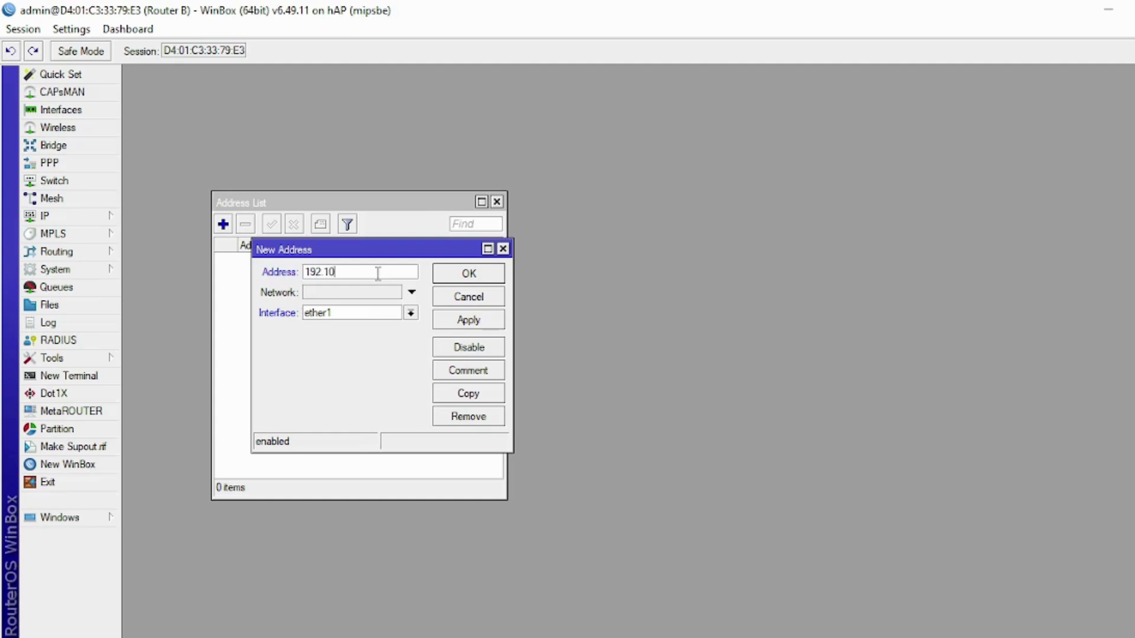
{"action": "type", "text": "5.10.2/24"}
{"action": "left_click", "coordinate": [406, 315]}
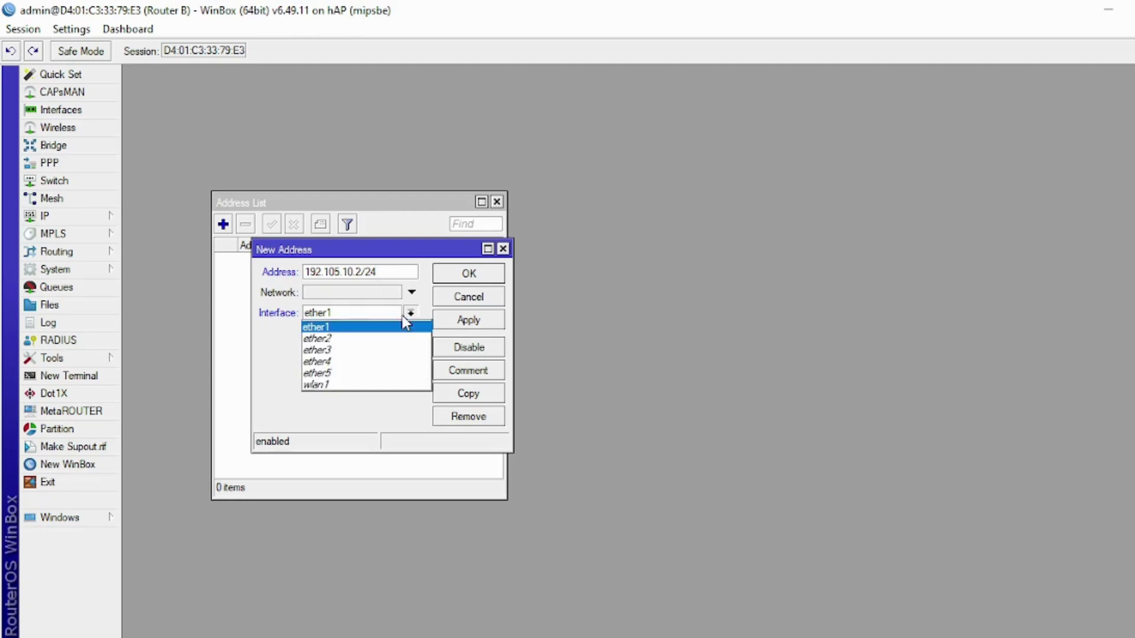
{"action": "left_click", "coordinate": [395, 385]}
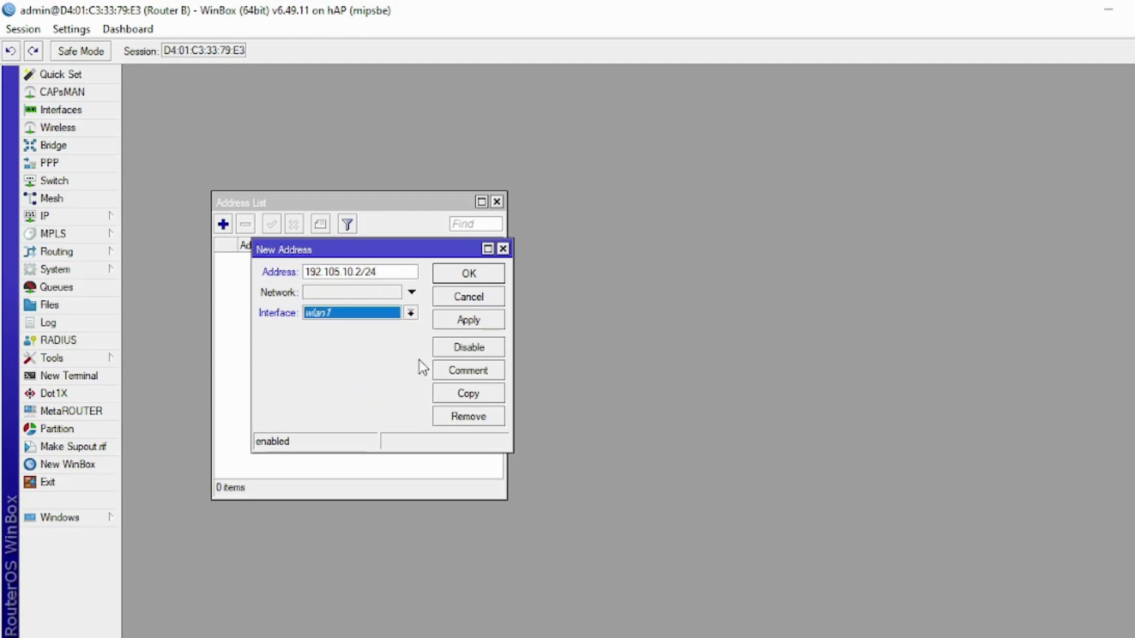
{"action": "left_click", "coordinate": [464, 315]}
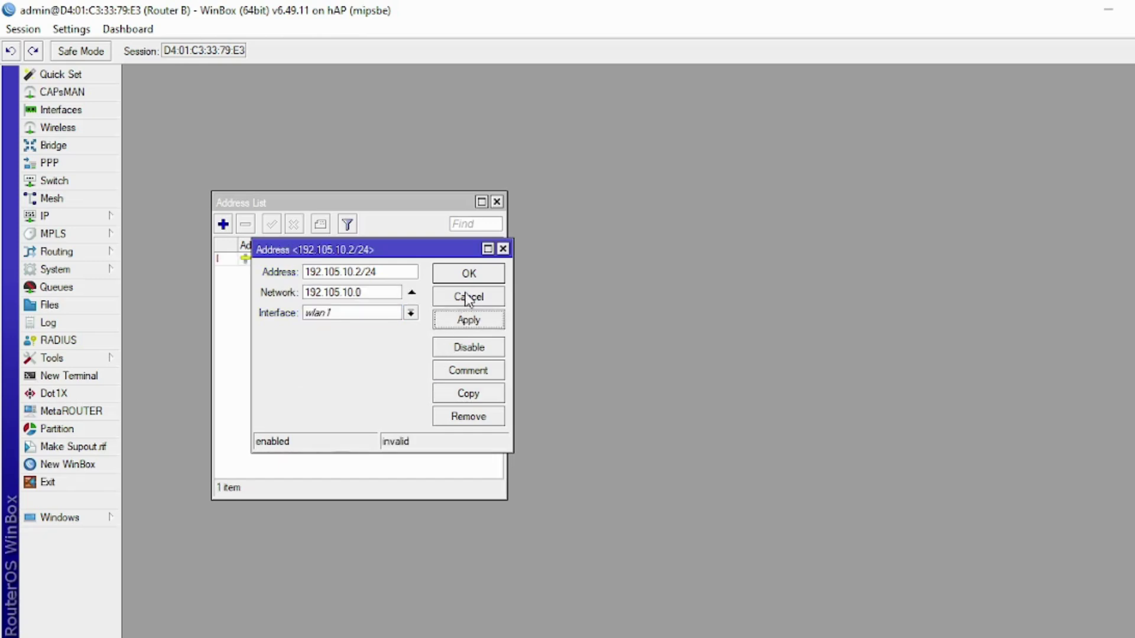
{"action": "left_click", "coordinate": [468, 298]}
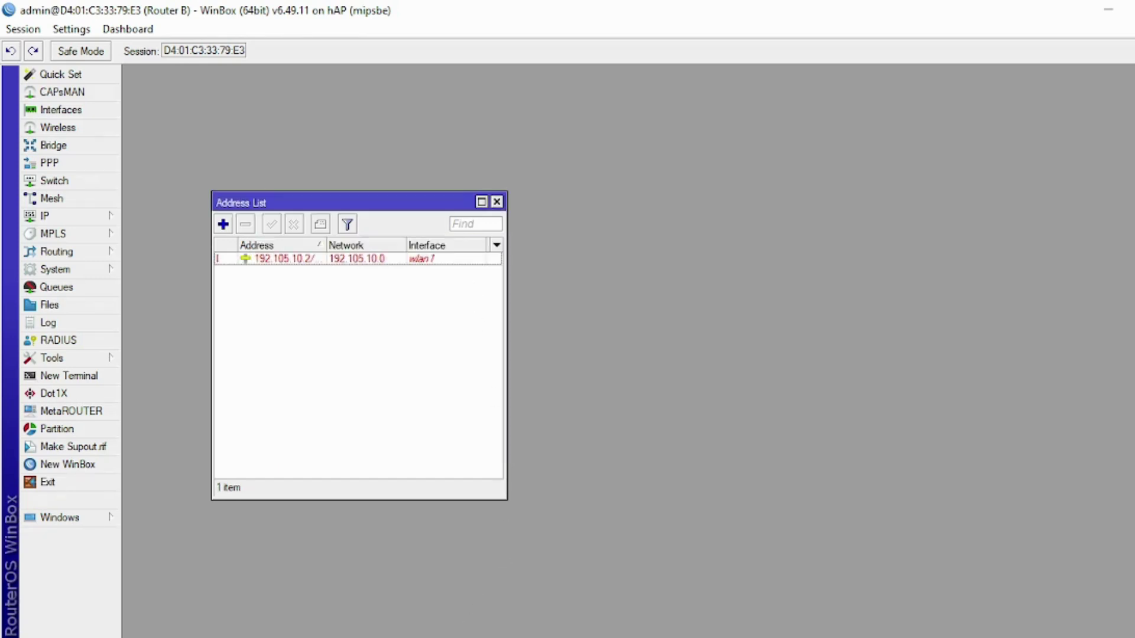
- Check the task document, then select the new 192.105.10.2 entry in the address list
{"action": "key", "text": "alt+Tab"}
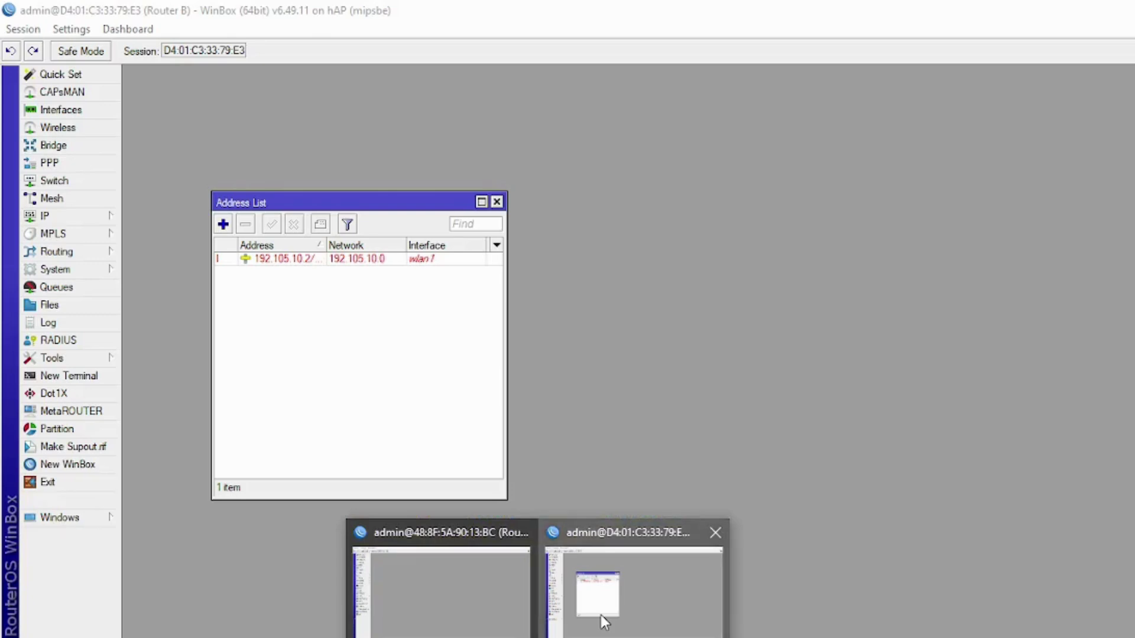
{"action": "left_click", "coordinate": [601, 614]}
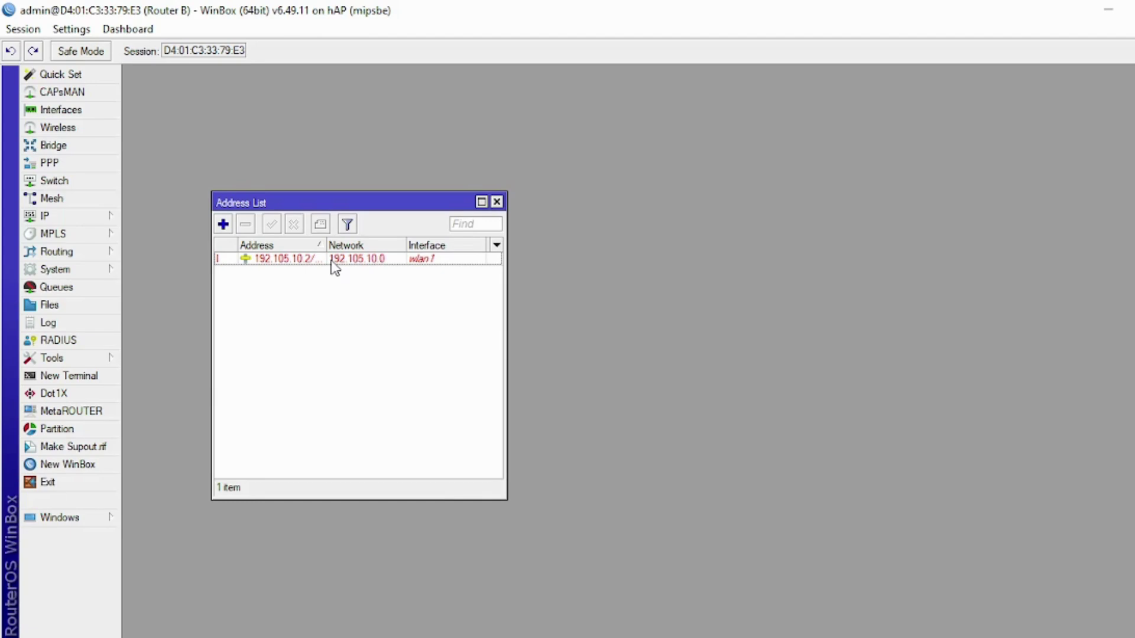
{"action": "left_click", "coordinate": [295, 260]}
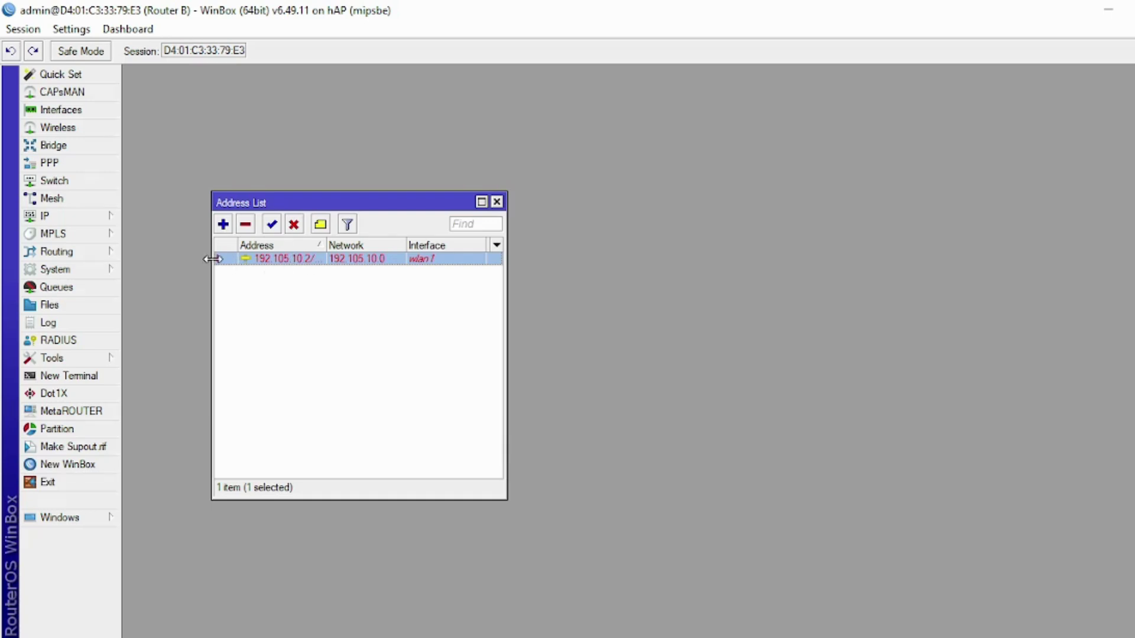
- Enable the wlan1 interface in the wireless interfaces list
{"action": "left_click", "coordinate": [76, 131]}
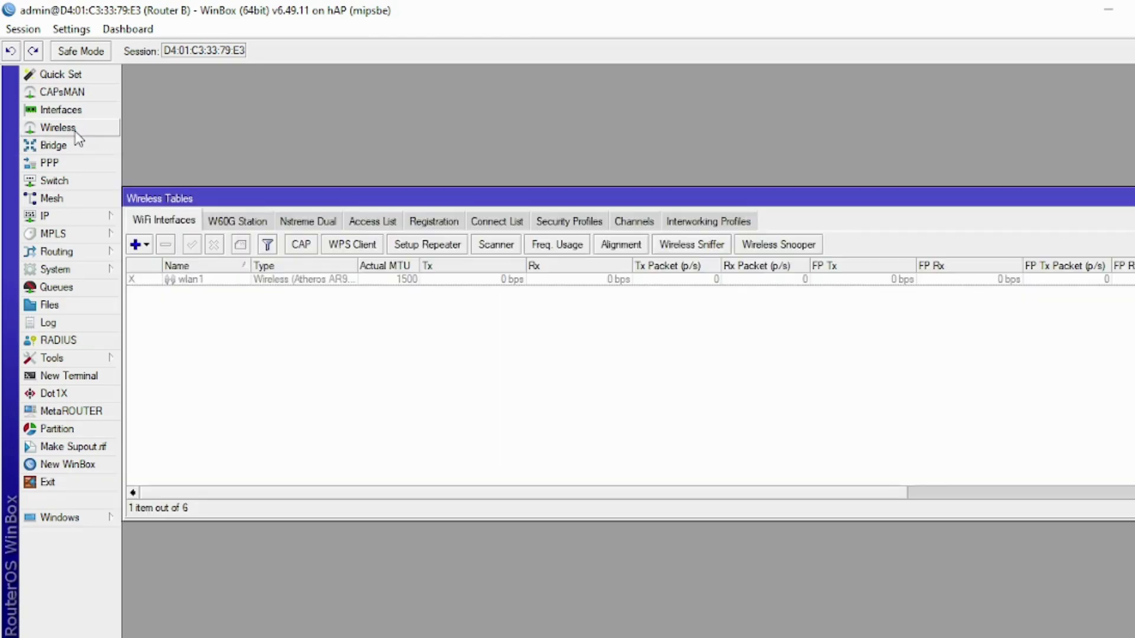
{"action": "left_click", "coordinate": [224, 283]}
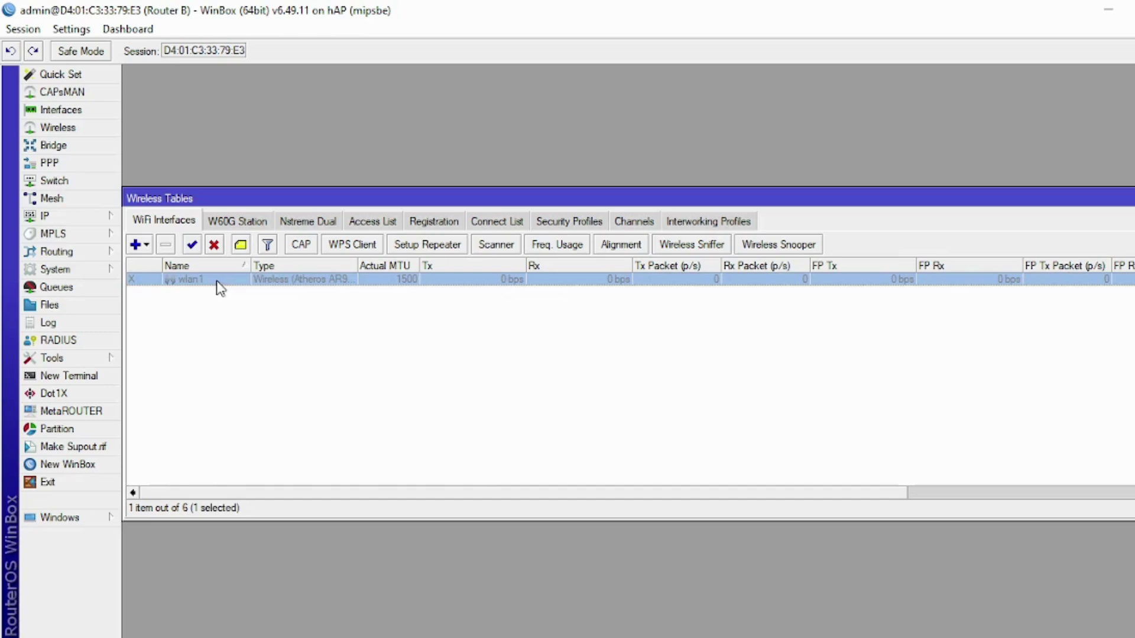
{"action": "left_click", "coordinate": [197, 246]}
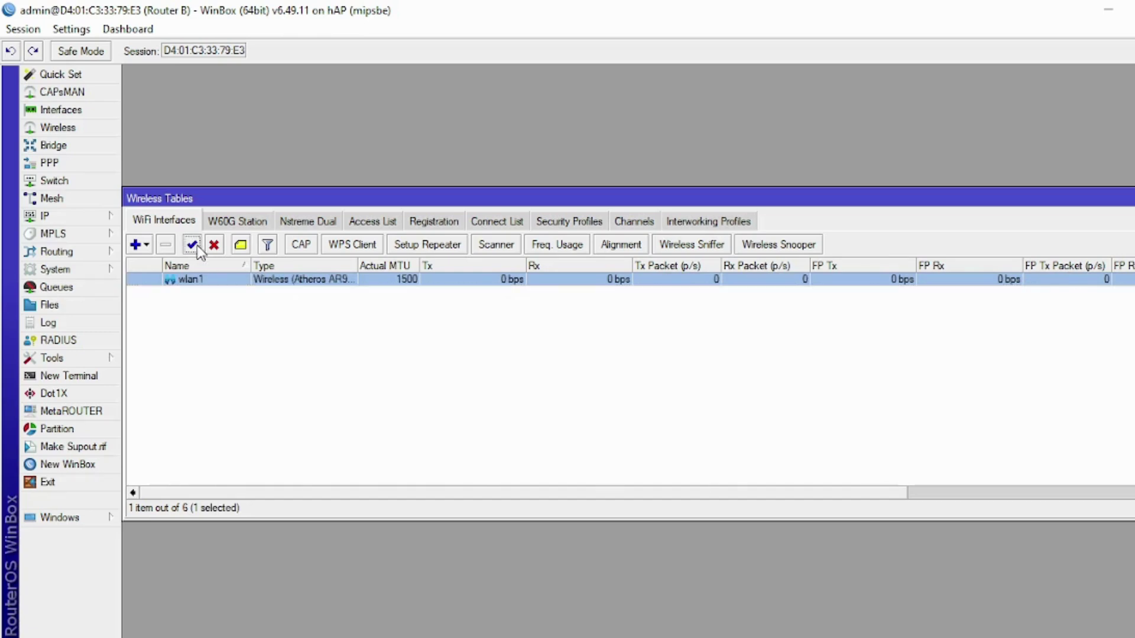
- Set wlan1's wireless mode to ap bridge and change its SSID to the participant's number and name
{"action": "double_click", "coordinate": [254, 282]}
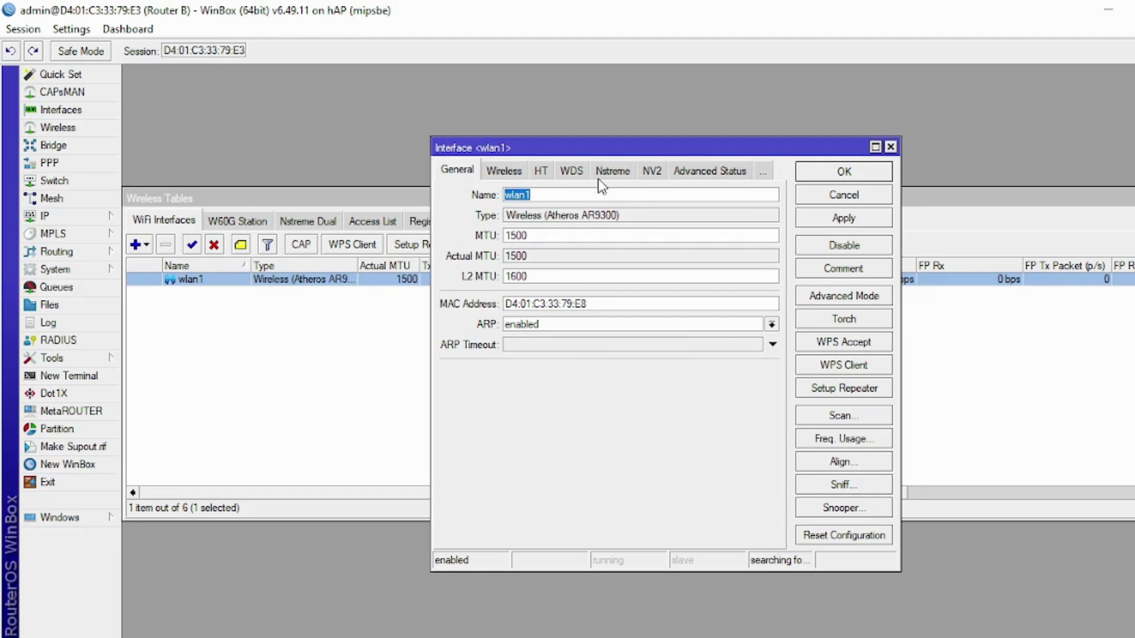
{"action": "left_click", "coordinate": [501, 175]}
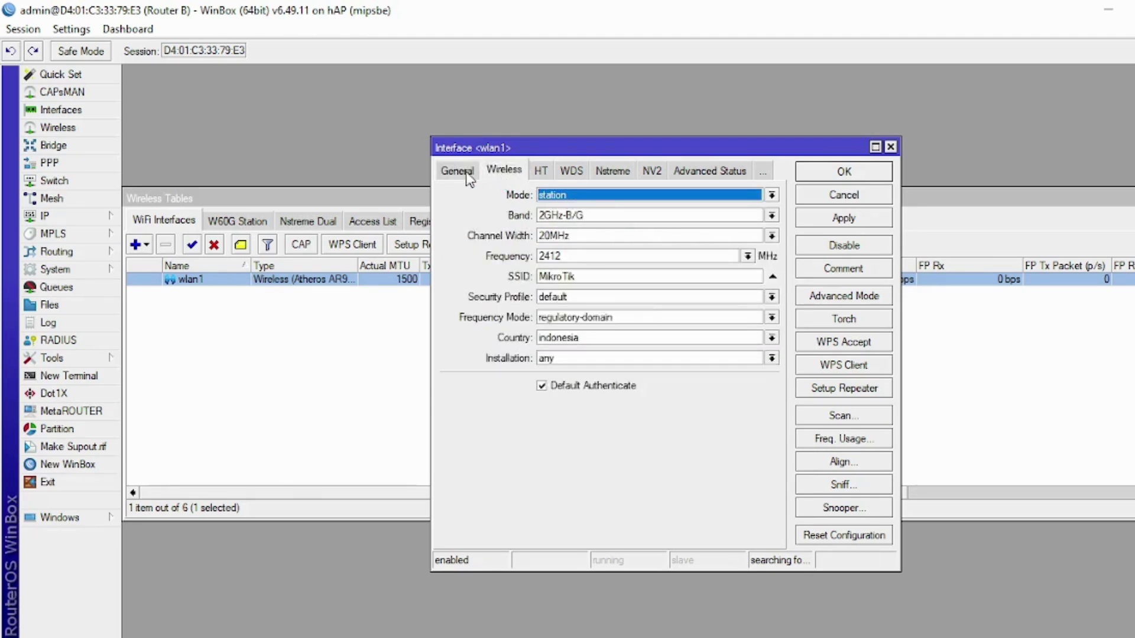
{"action": "left_click", "coordinate": [469, 175]}
{"action": "left_click", "coordinate": [505, 173]}
{"action": "left_click", "coordinate": [639, 197]}
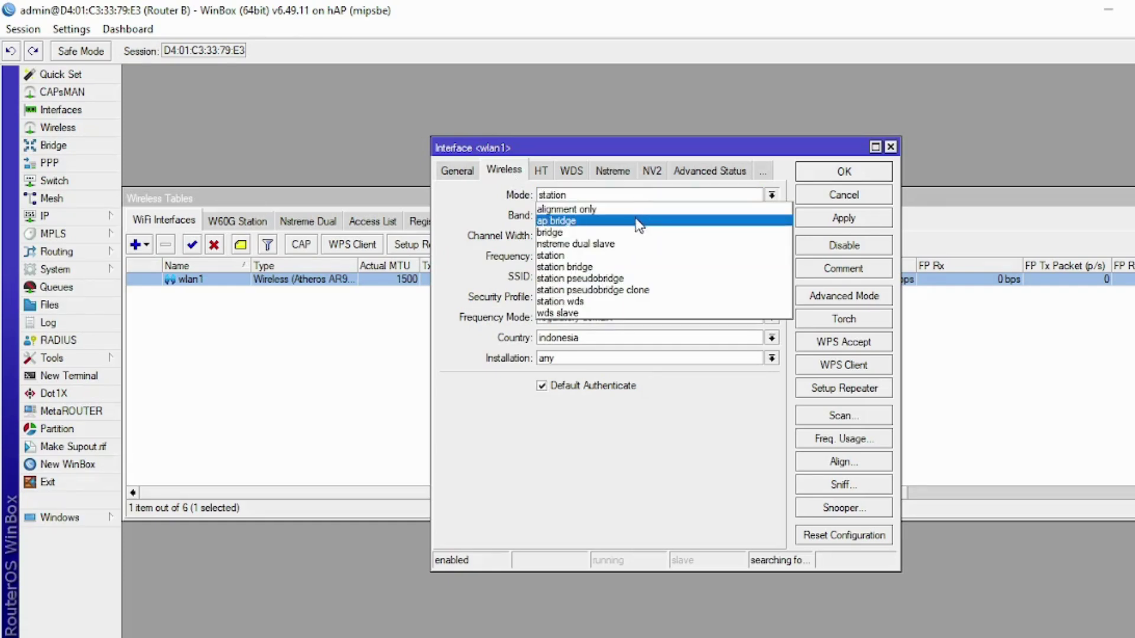
{"action": "left_click", "coordinate": [639, 222]}
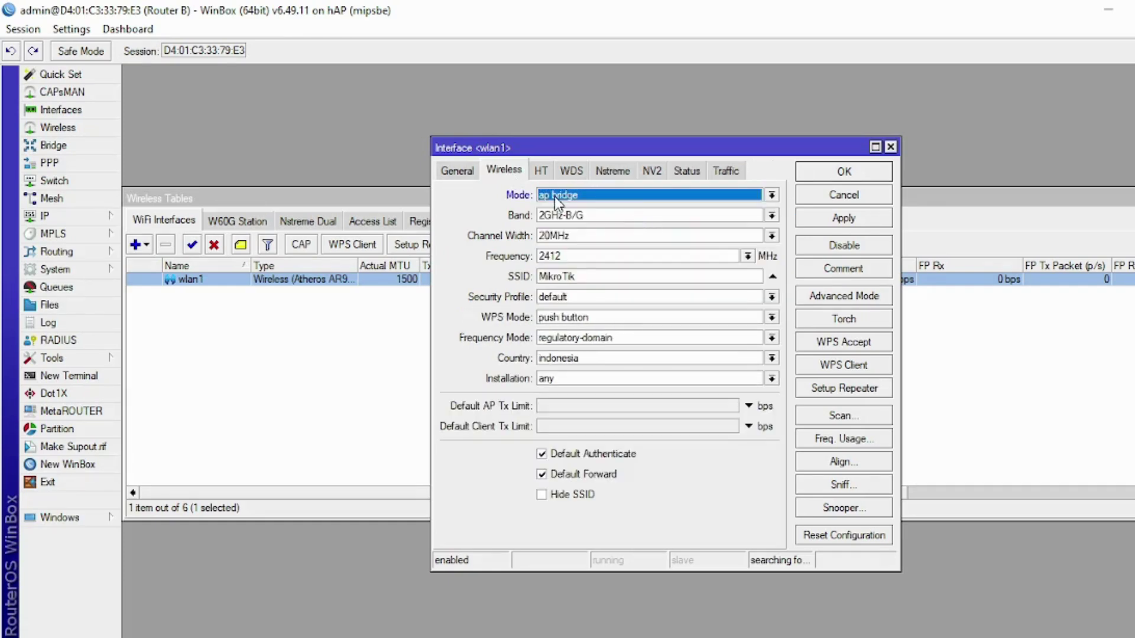
{"action": "double_click", "coordinate": [577, 275]}
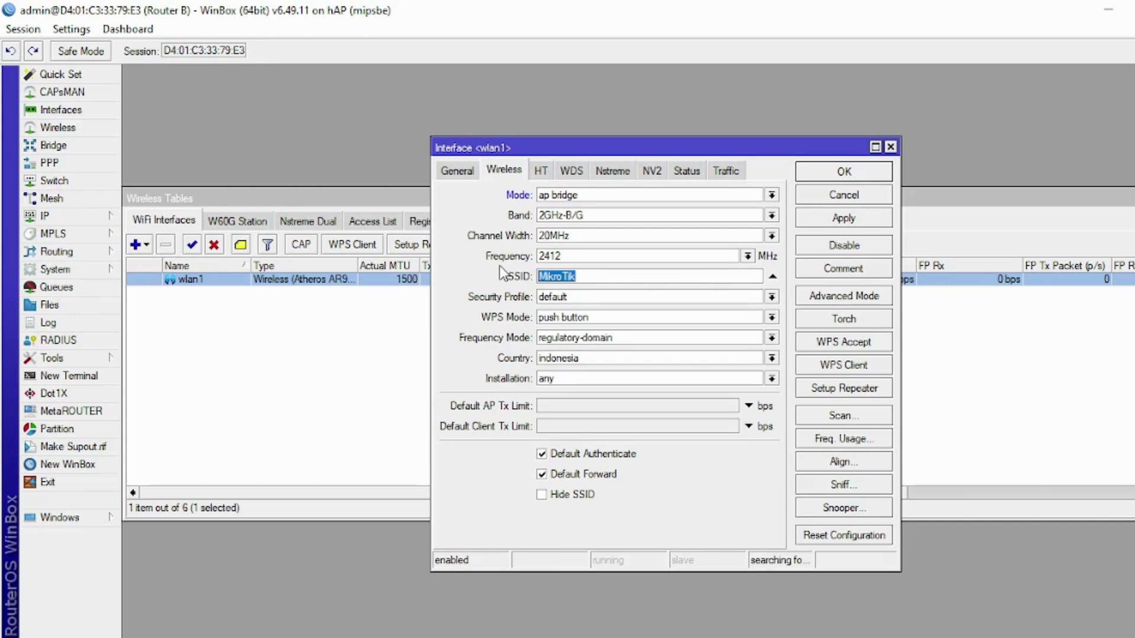
{"action": "type", "text": "5+syamsir"}
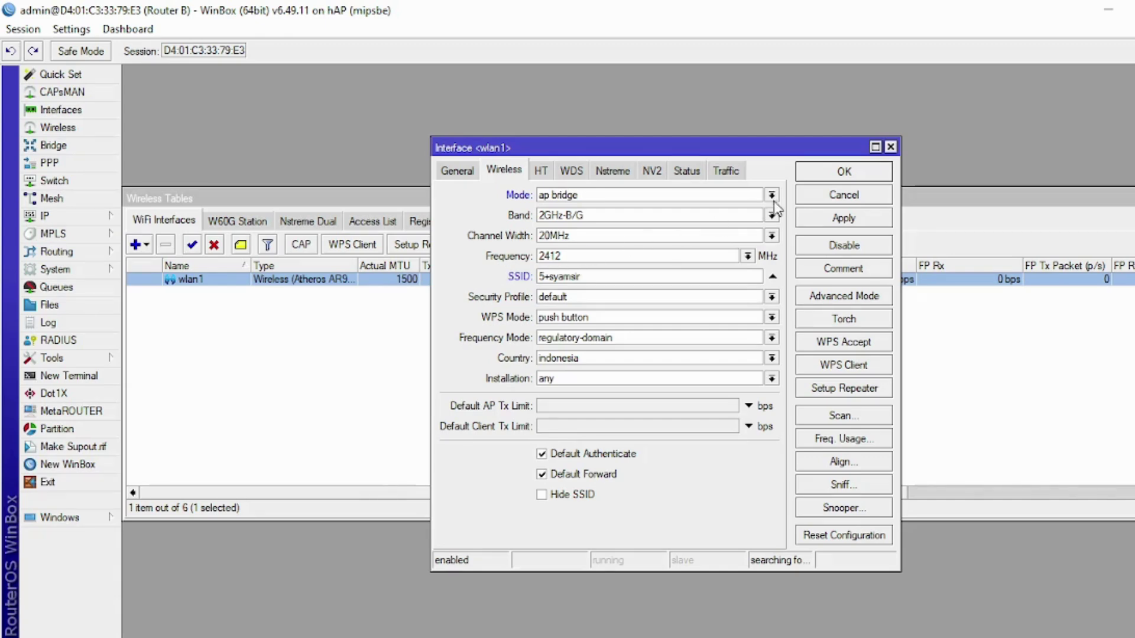
{"action": "left_click", "coordinate": [813, 176]}
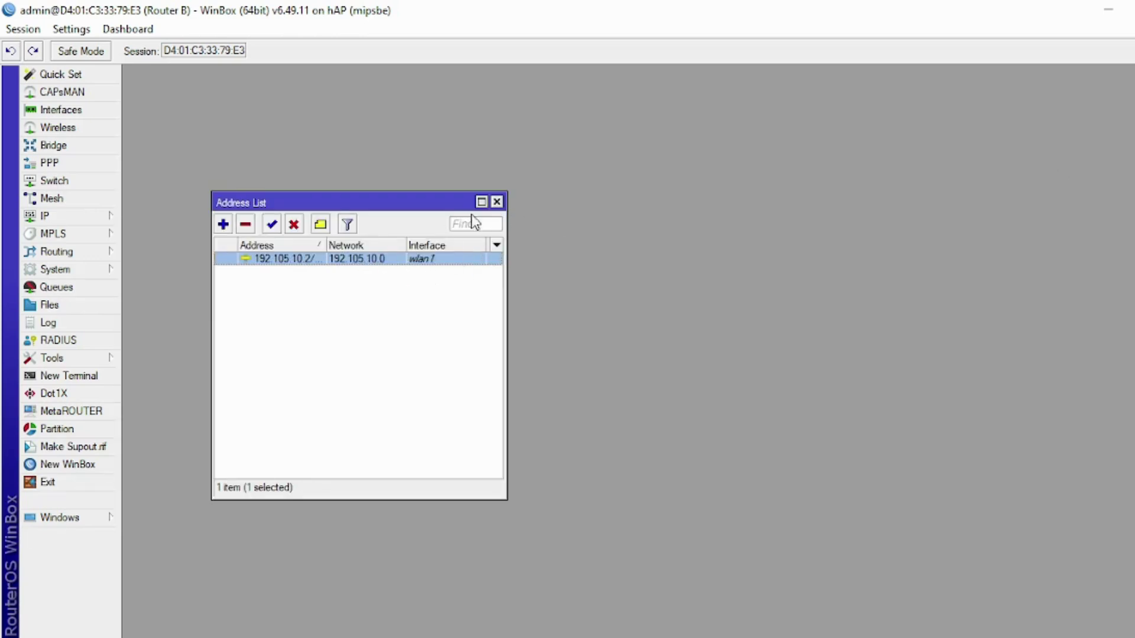
- Add a DHCP client on ether1 with Add Default Route set to no, then close the list
{"action": "left_click", "coordinate": [499, 202]}
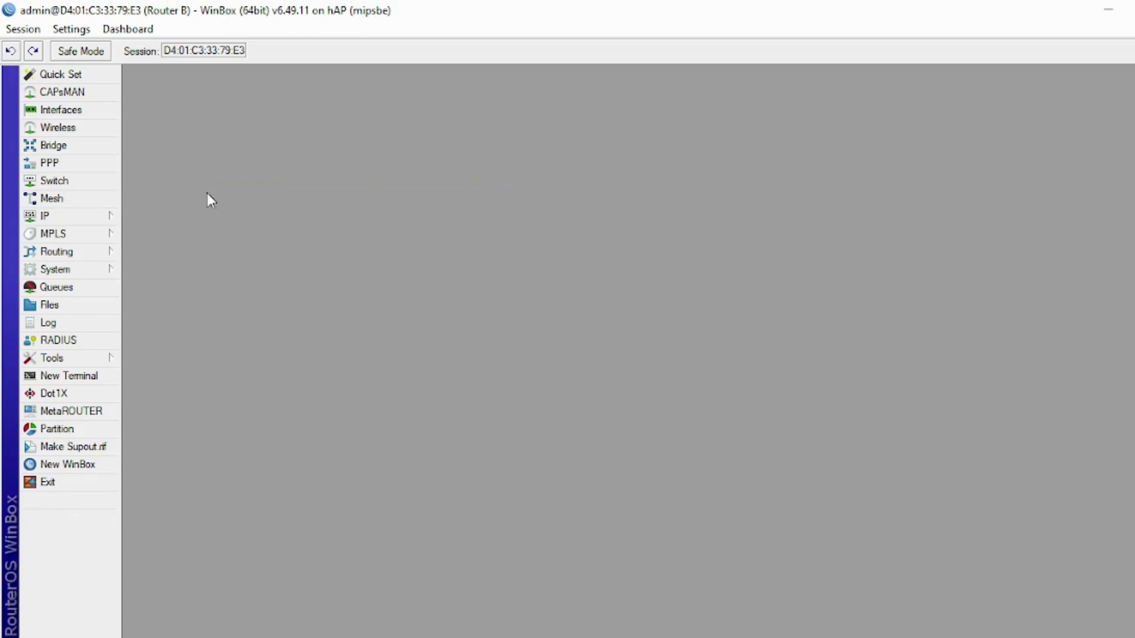
{"action": "left_click", "coordinate": [66, 210]}
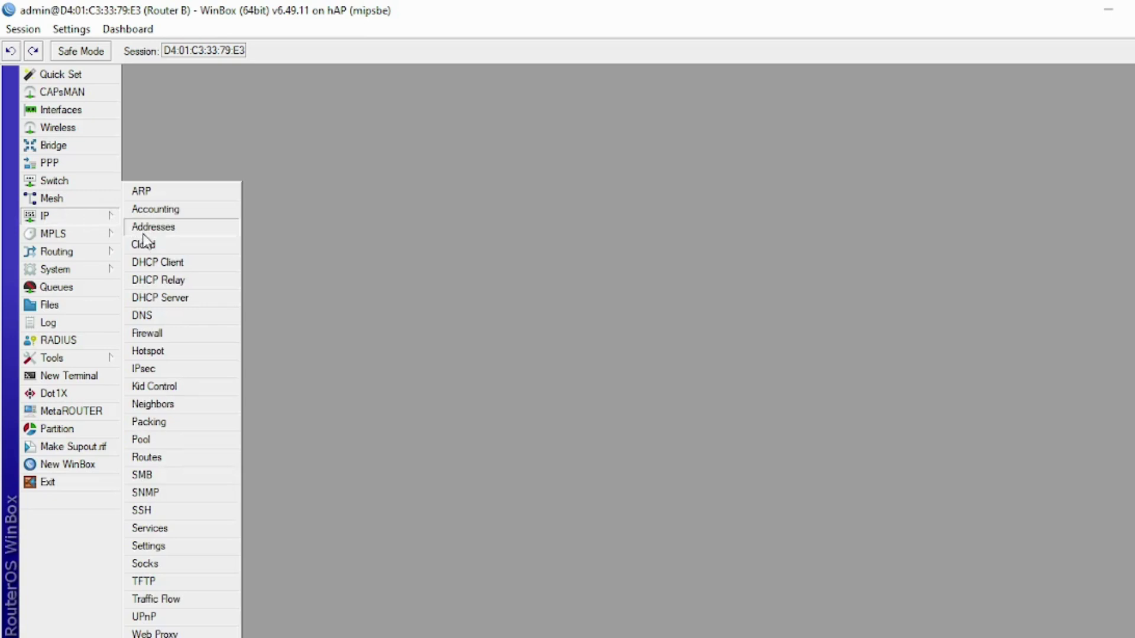
{"action": "left_click", "coordinate": [163, 263]}
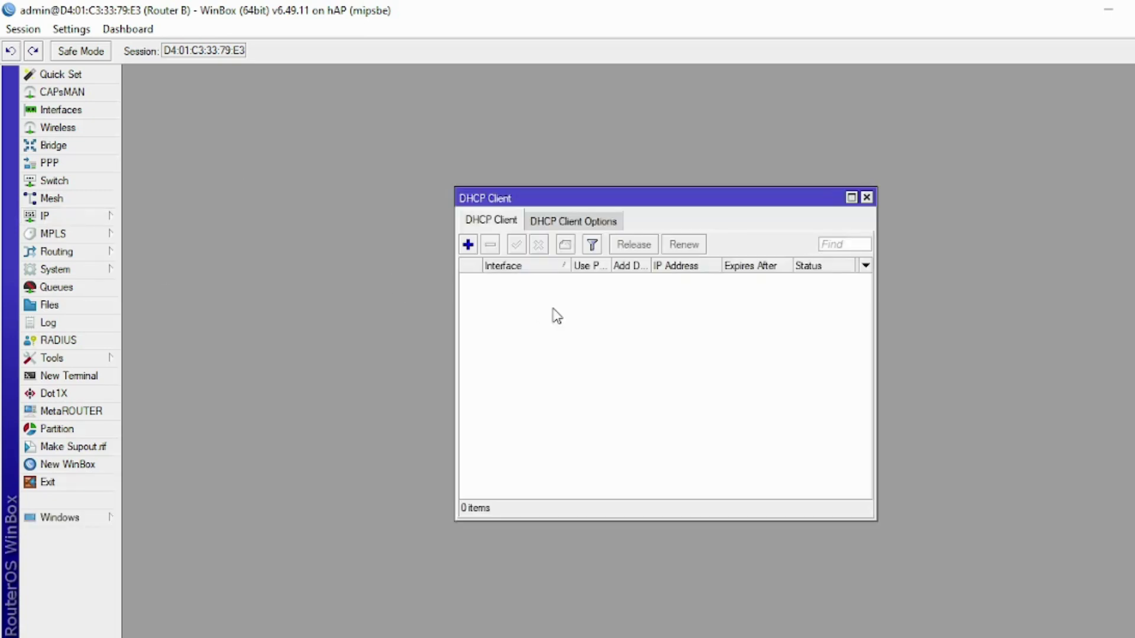
{"action": "left_click", "coordinate": [472, 247]}
{"action": "left_click", "coordinate": [626, 273]}
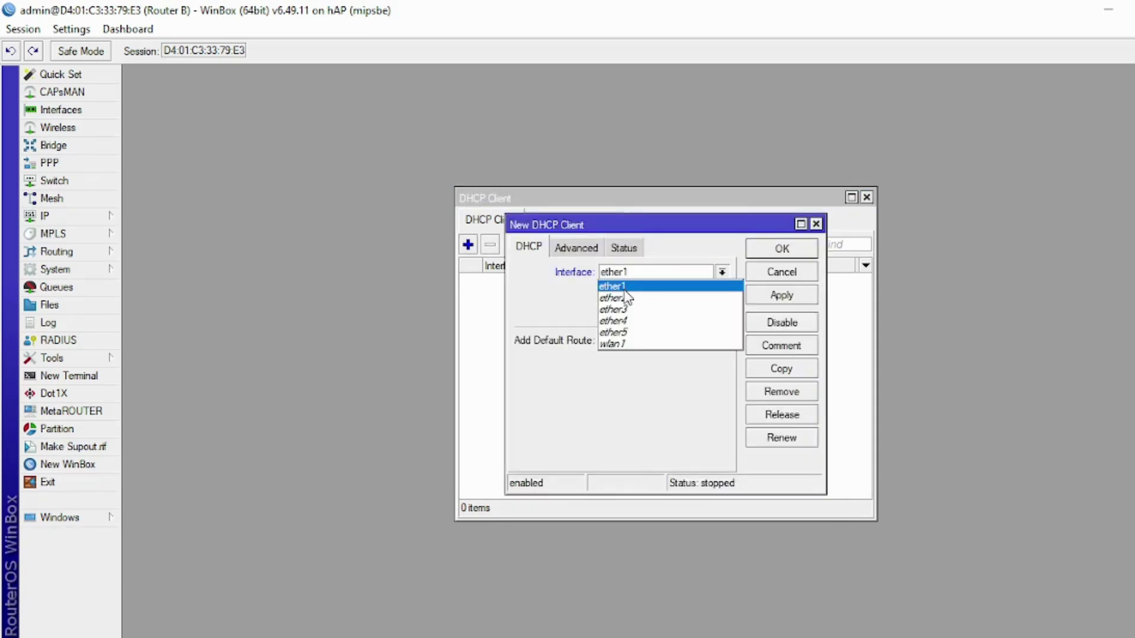
{"action": "left_click", "coordinate": [624, 288]}
{"action": "left_click", "coordinate": [652, 343]}
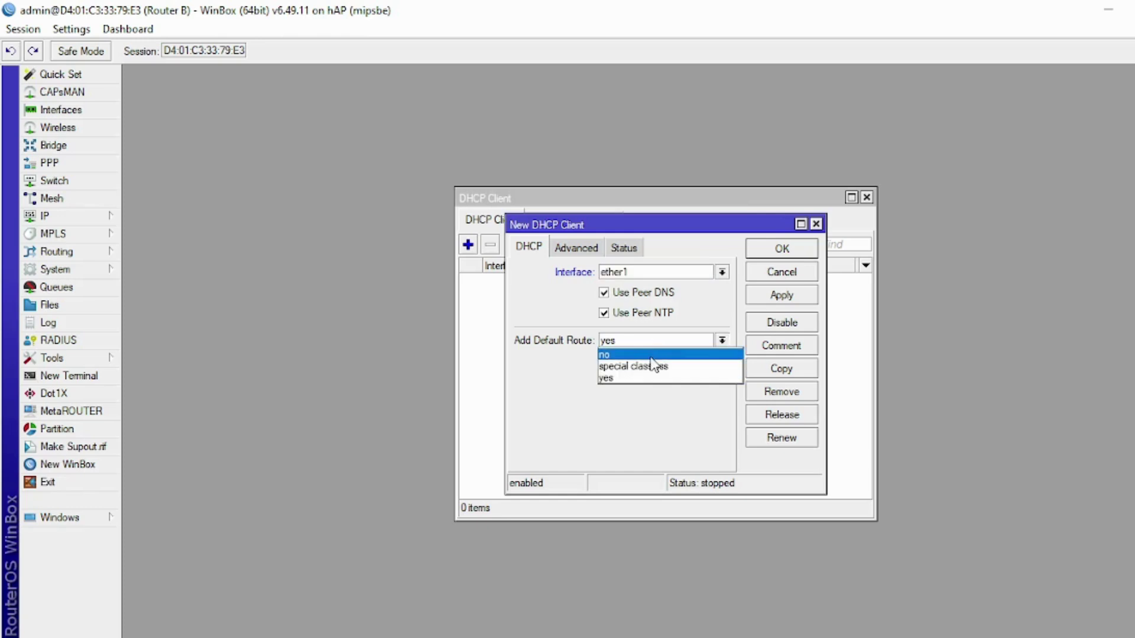
{"action": "left_click", "coordinate": [651, 357]}
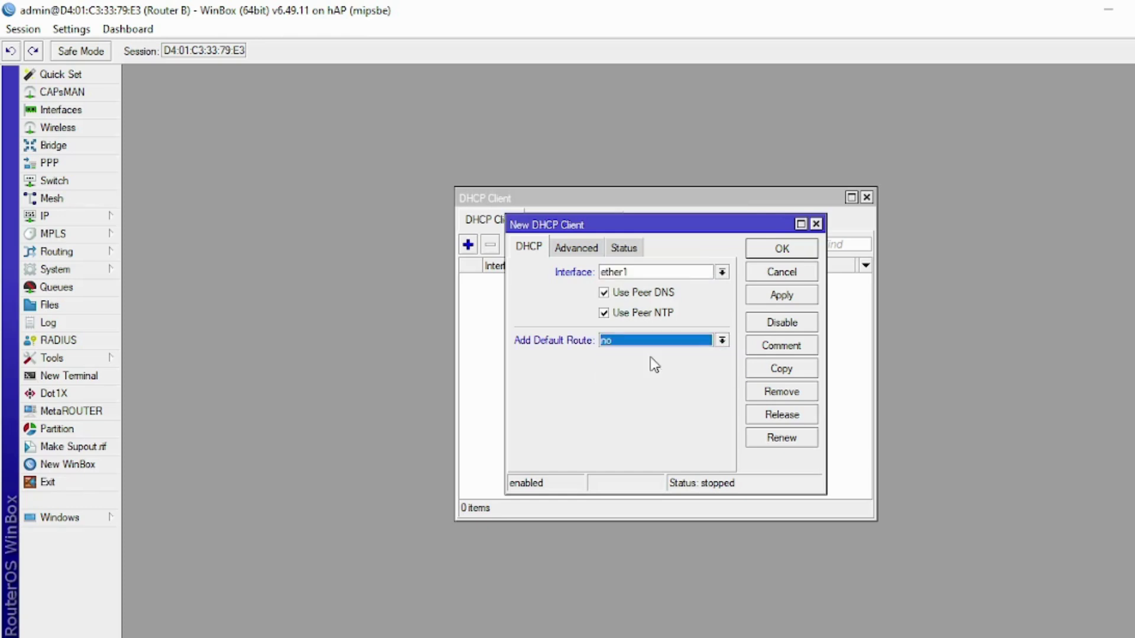
{"action": "left_click", "coordinate": [758, 251]}
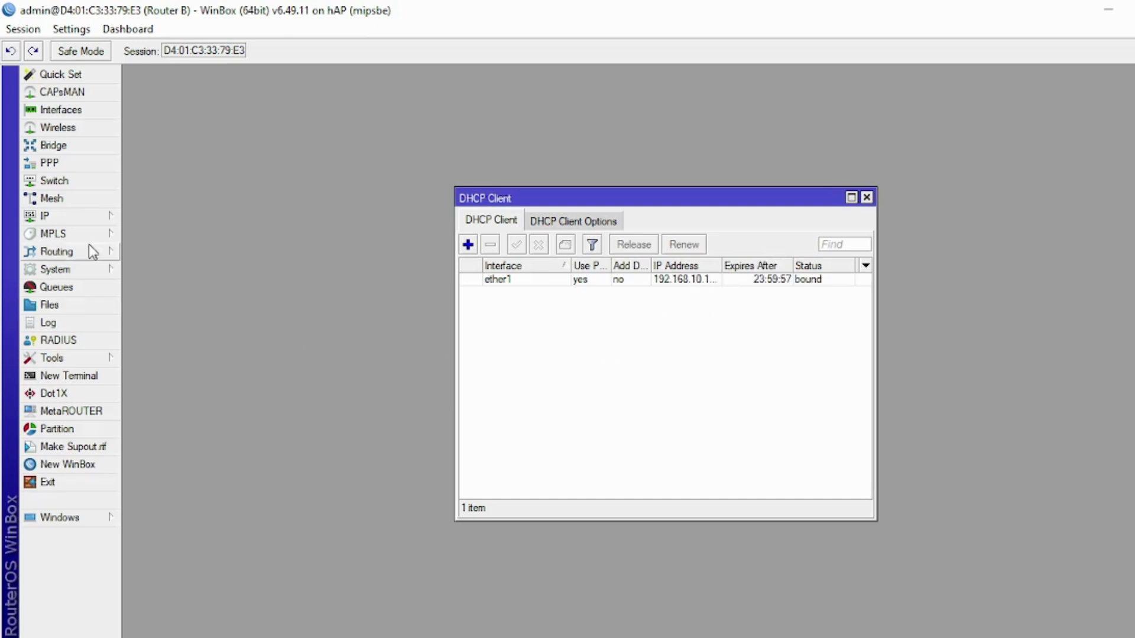
{"action": "key", "text": "Escape"}
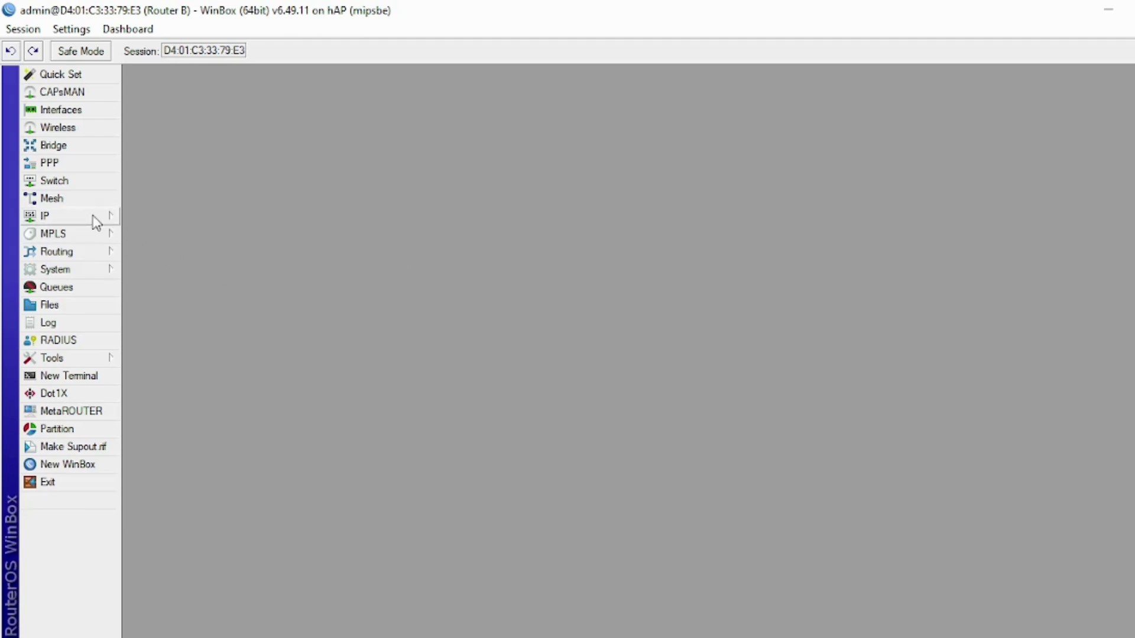
- Add a static default route 0.0.0.0/0 via gateway 192.168.10.1, then close the Route List
{"action": "left_click", "coordinate": [95, 222]}
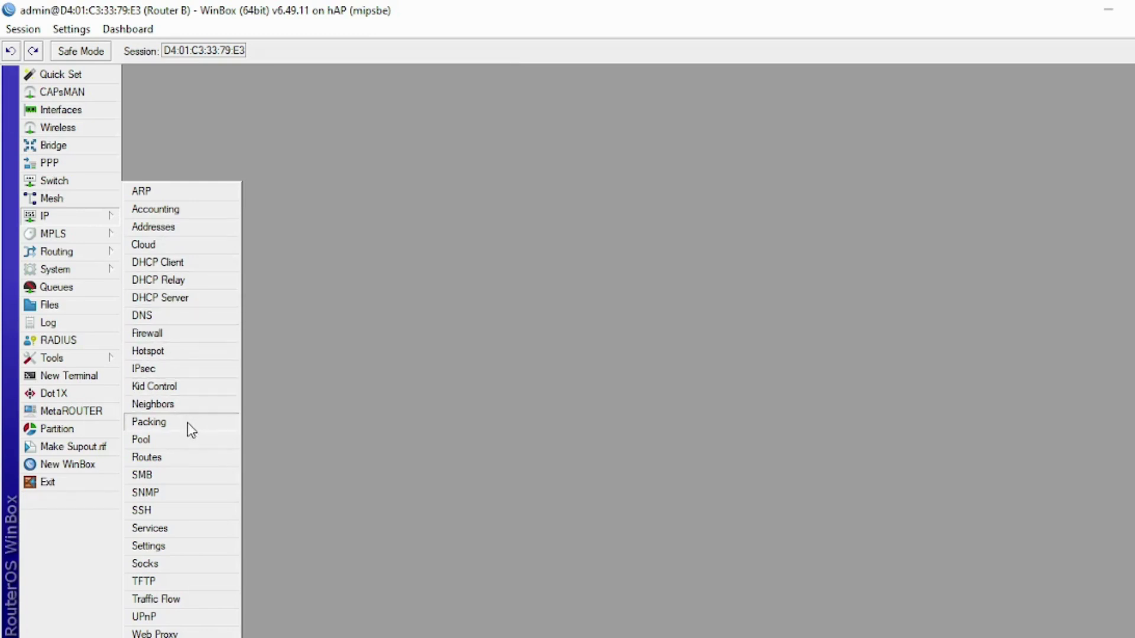
{"action": "left_click", "coordinate": [172, 461]}
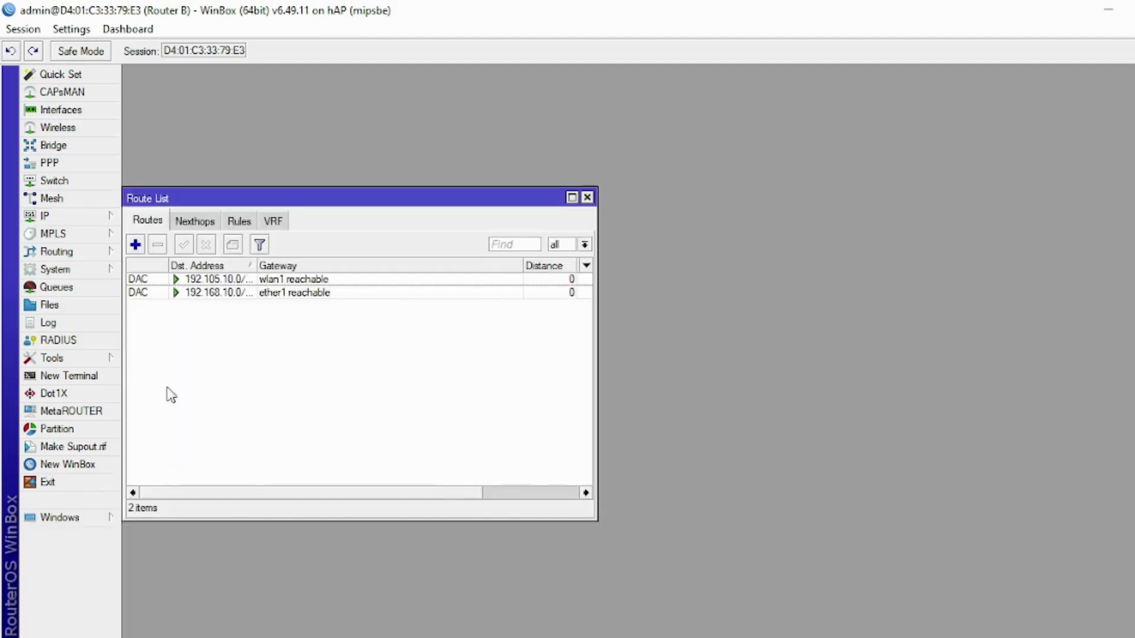
{"action": "left_click", "coordinate": [135, 244]}
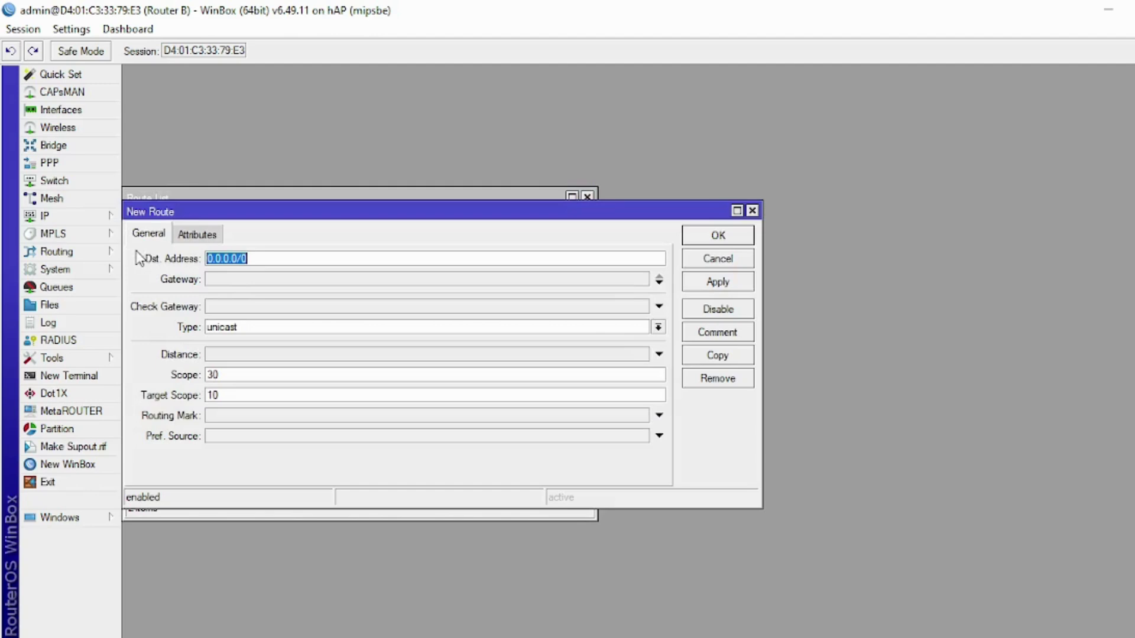
{"action": "left_click", "coordinate": [226, 281]}
{"action": "type", "text": "192"}
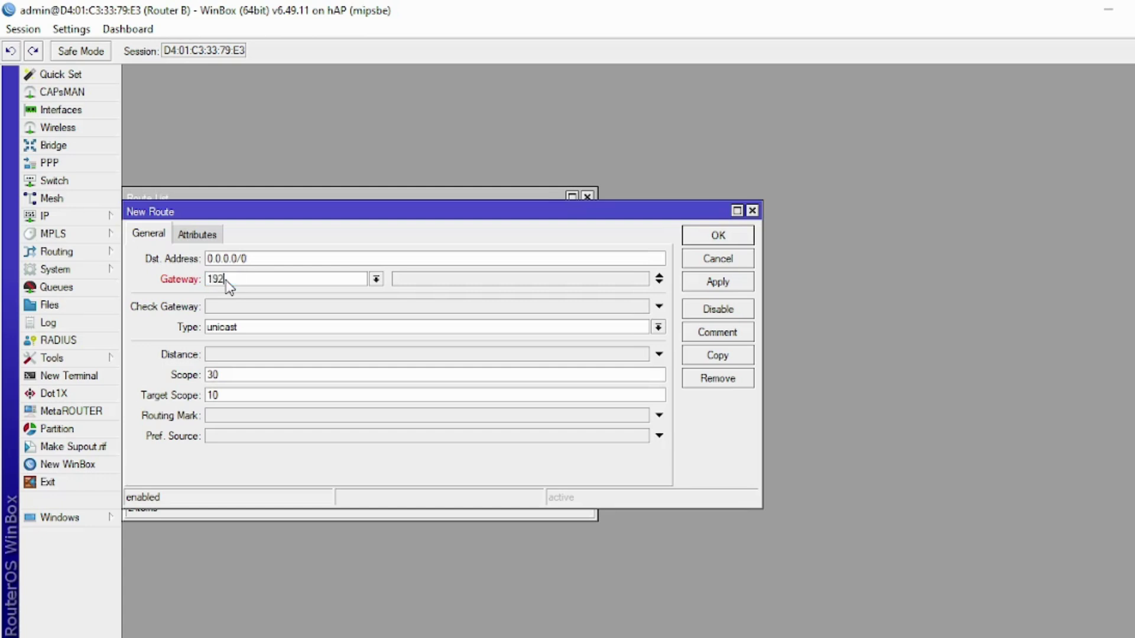
{"action": "type", "text": ".168.10.1"}
{"action": "left_click", "coordinate": [714, 284]}
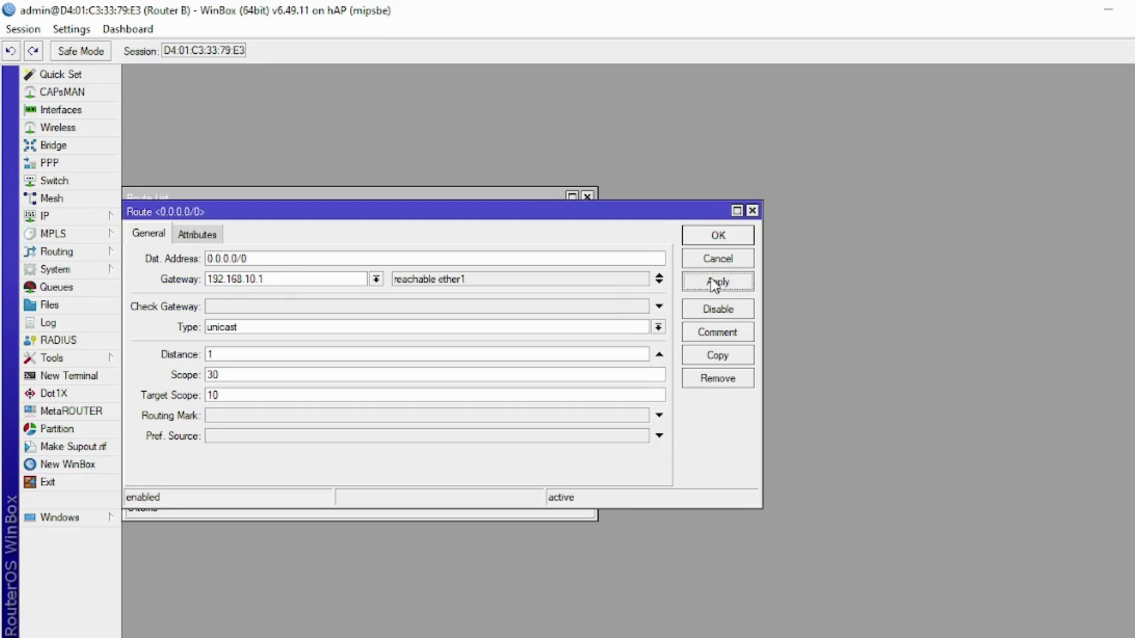
{"action": "left_click", "coordinate": [716, 235]}
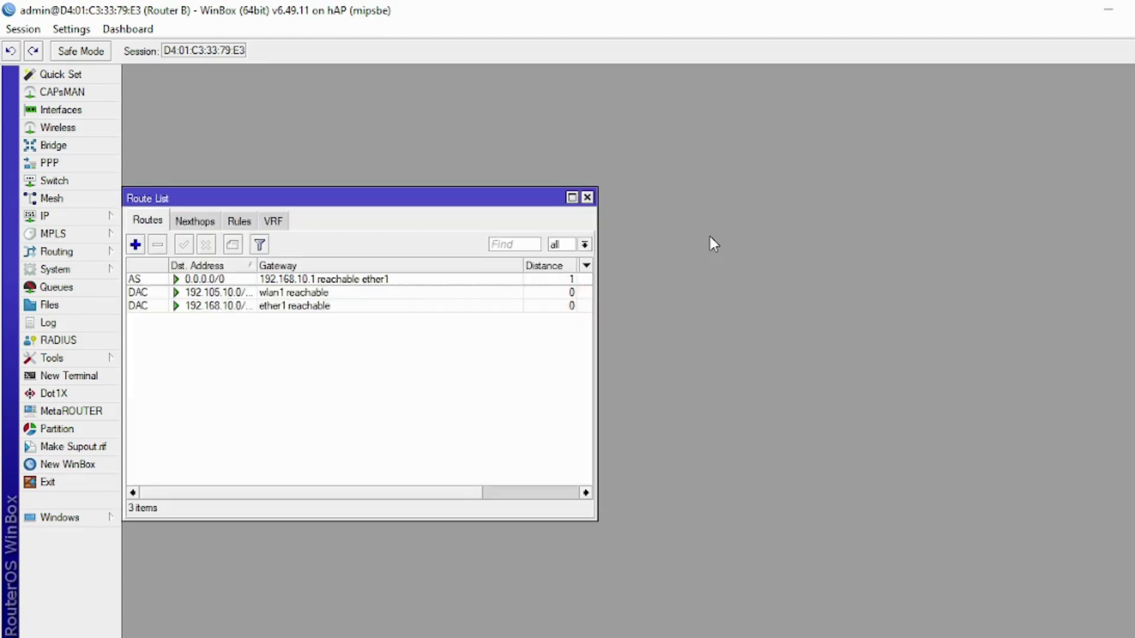
{"action": "left_click", "coordinate": [587, 197]}
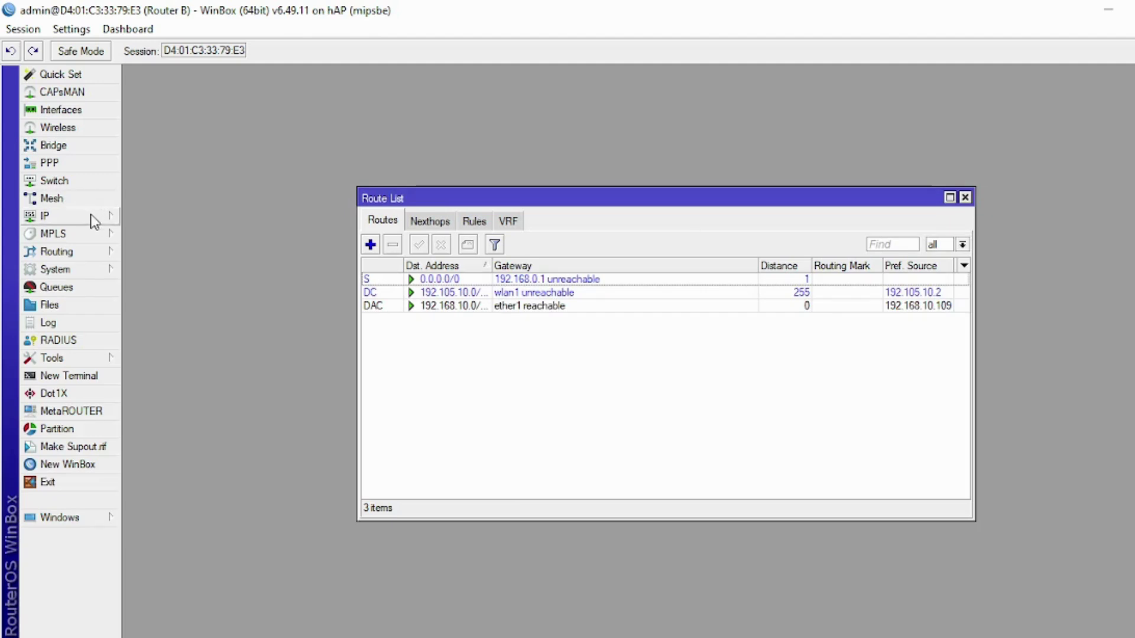
- Add a srcnat NAT rule with Out. Interface ether1 and action masquerade
{"action": "left_click", "coordinate": [91, 219]}
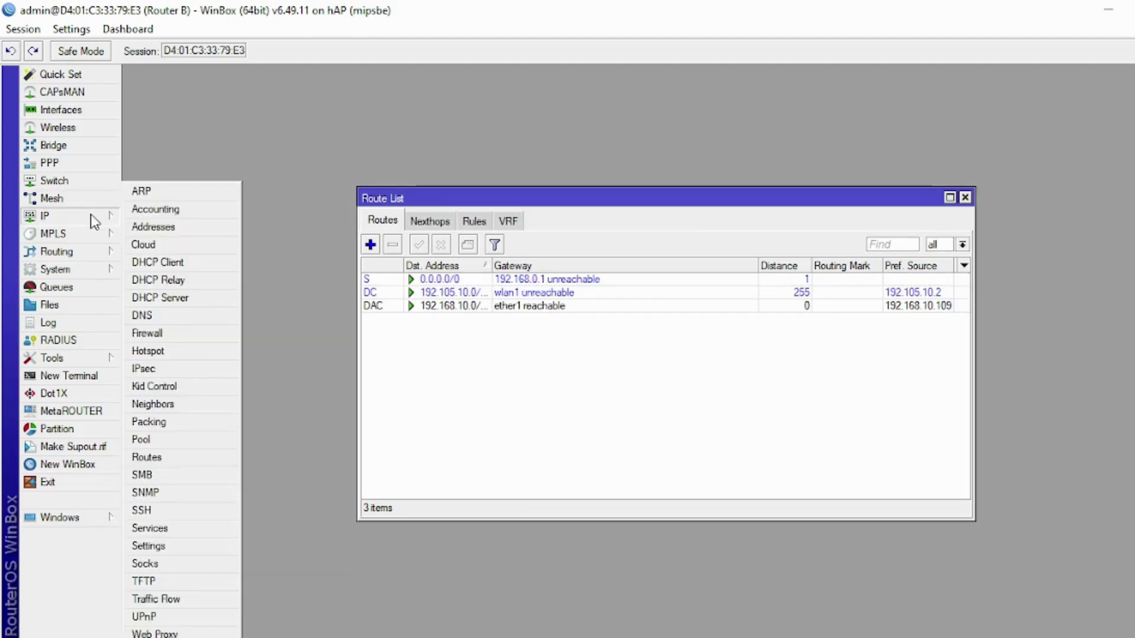
{"action": "left_click", "coordinate": [175, 331]}
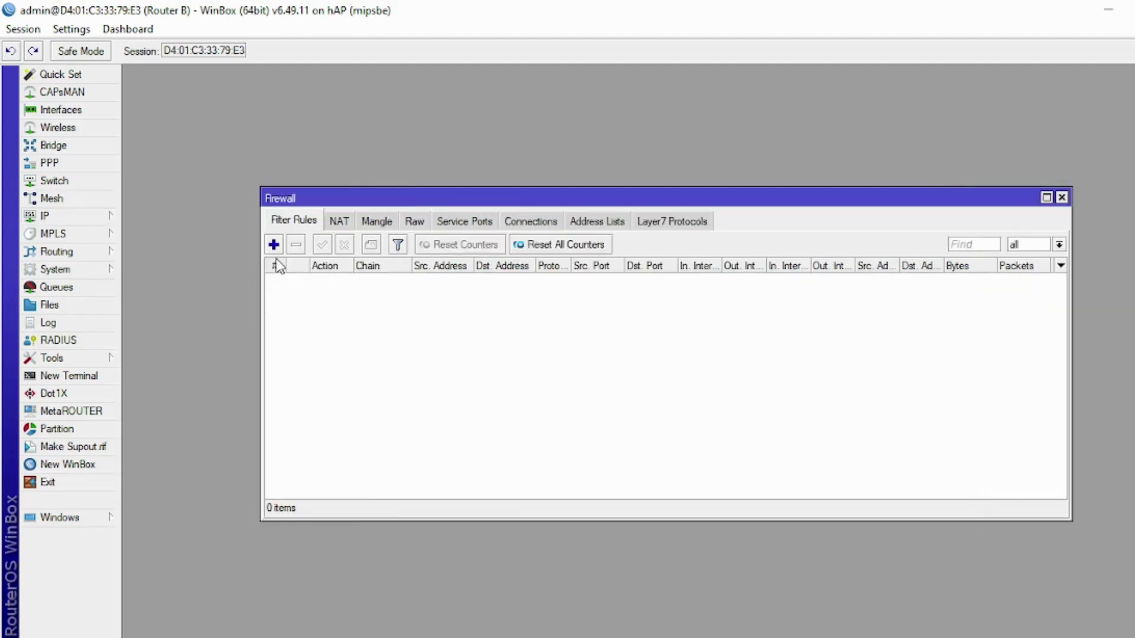
{"action": "left_click", "coordinate": [339, 224]}
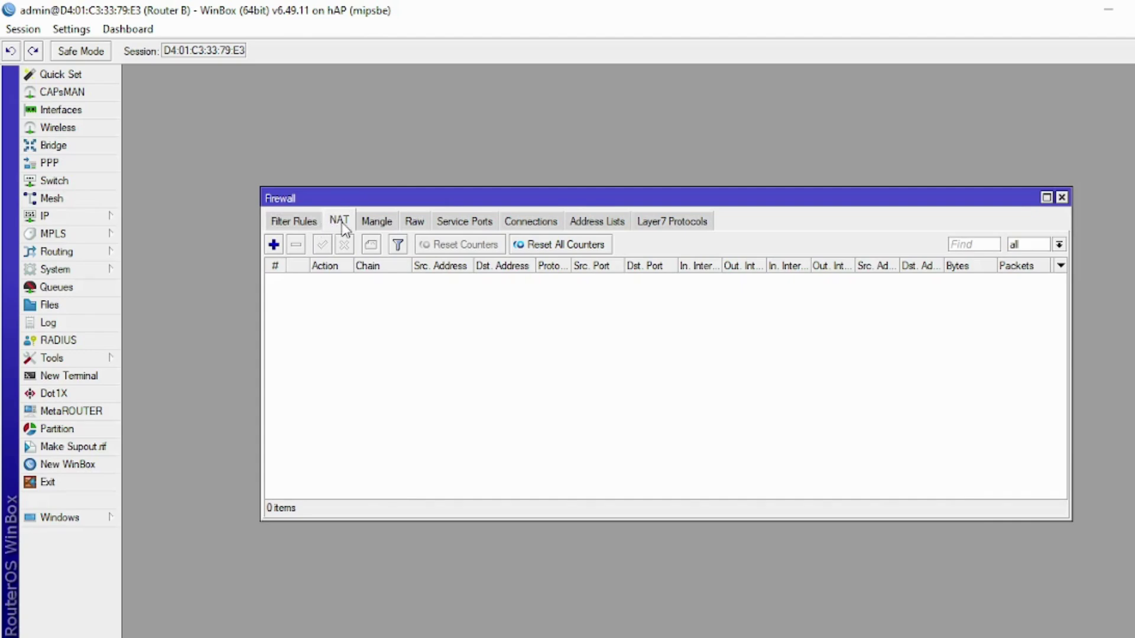
{"action": "left_click", "coordinate": [275, 244]}
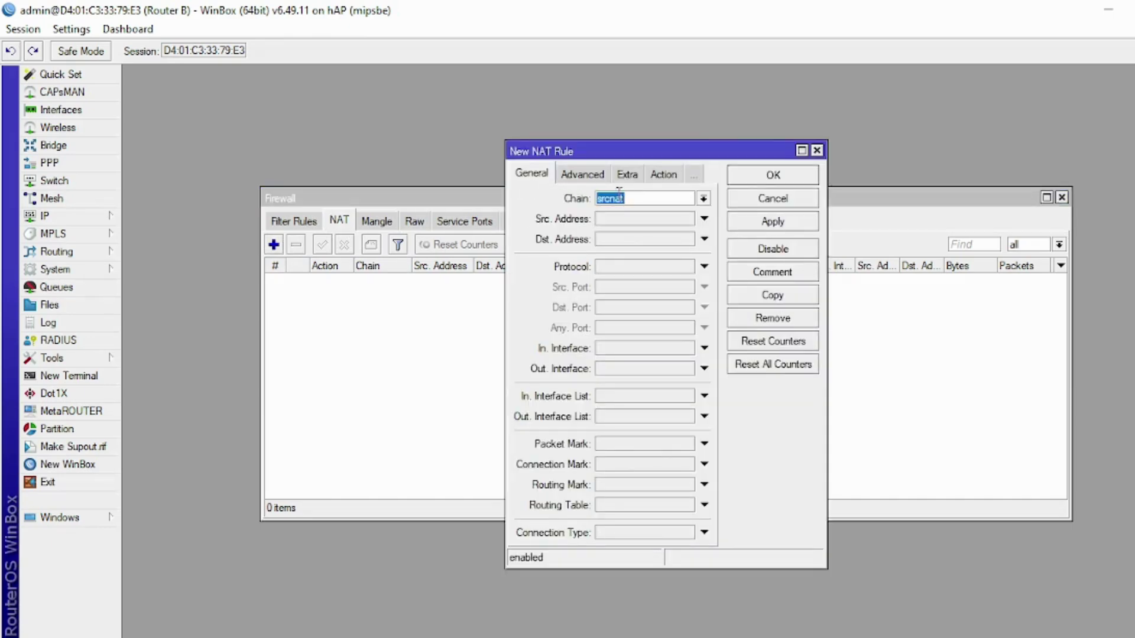
{"action": "left_click", "coordinate": [636, 368]}
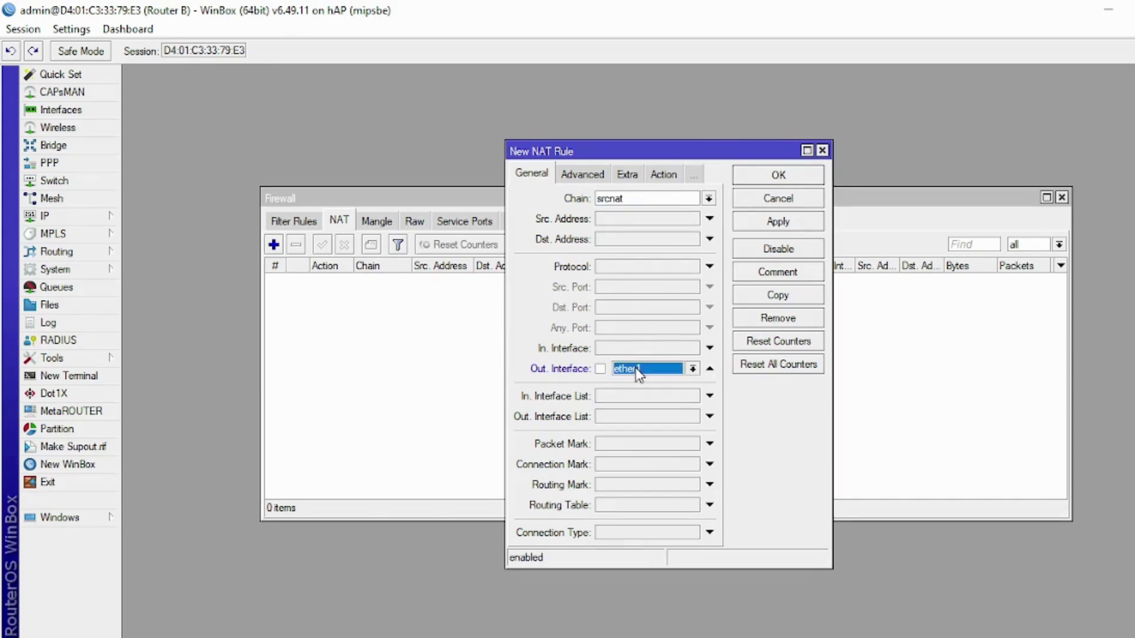
{"action": "left_click", "coordinate": [666, 176]}
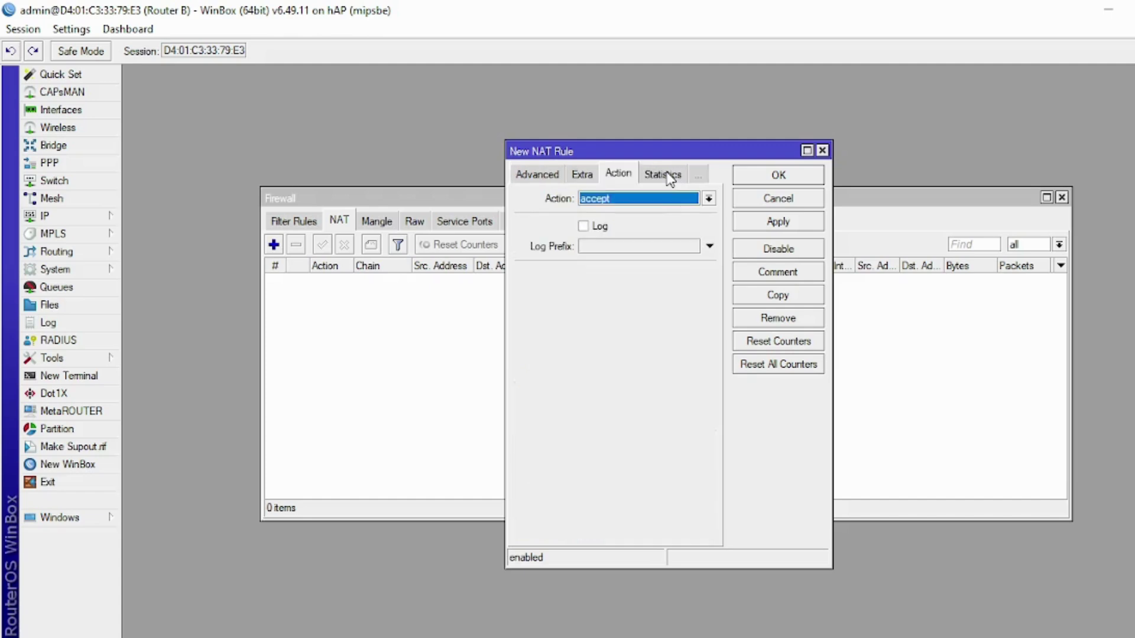
{"action": "left_click", "coordinate": [658, 196]}
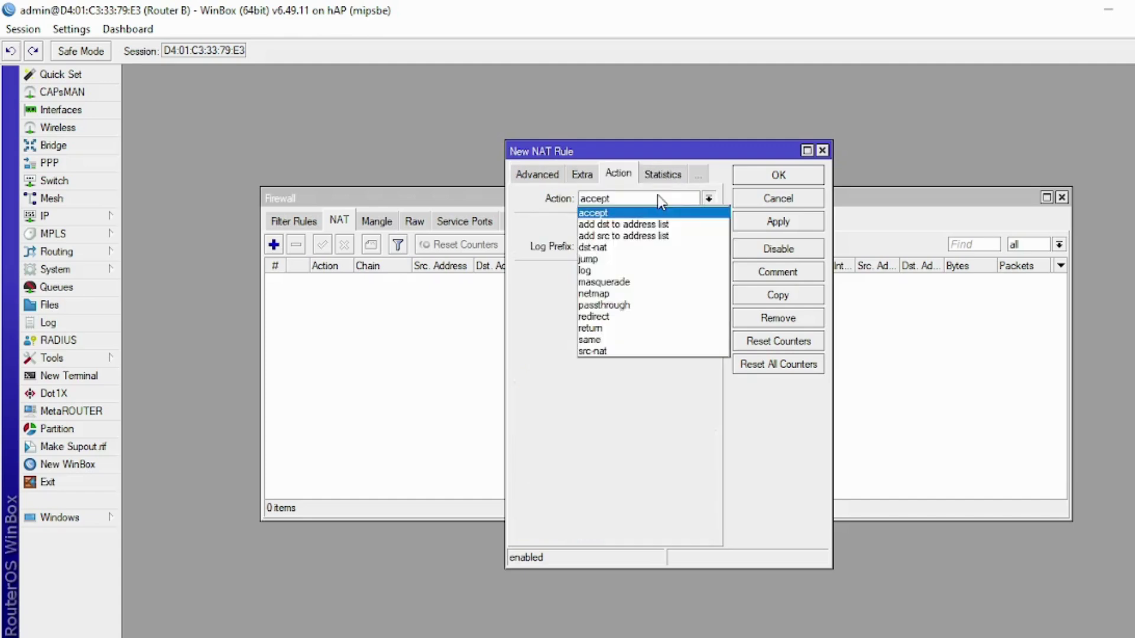
{"action": "left_click", "coordinate": [668, 282]}
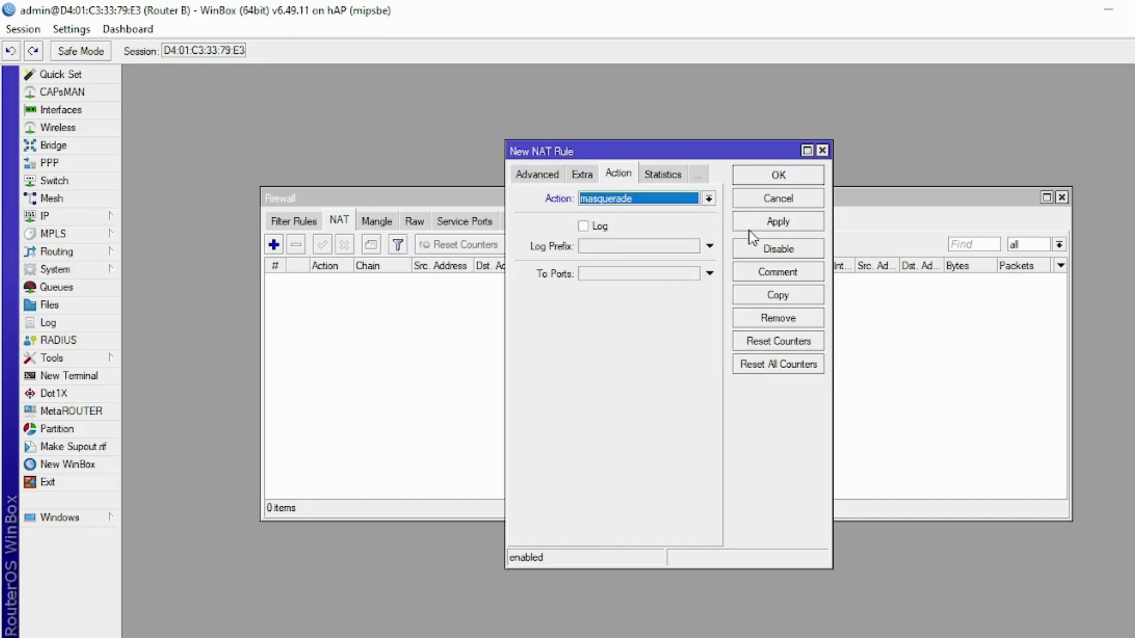
{"action": "left_click", "coordinate": [750, 227]}
{"action": "left_click", "coordinate": [756, 173]}
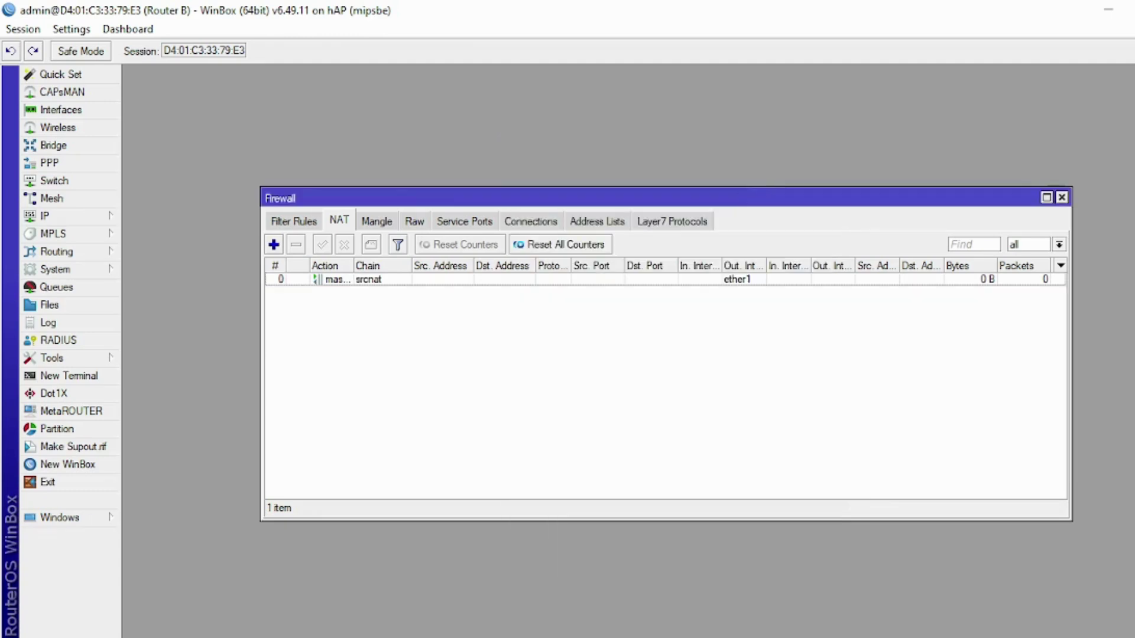
- Highlight the IP Router B through WLAN lines yellow, then select the Lease Time–Static Routing lines and return to WinBox
{"action": "key", "text": "alt+Tab"}
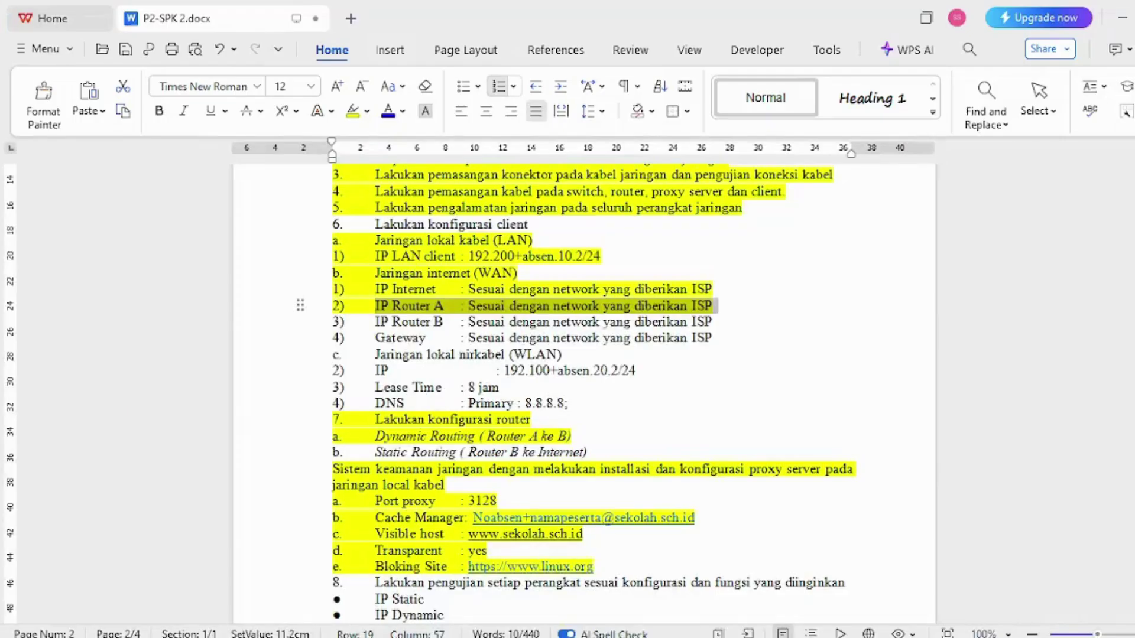
{"action": "left_click_drag", "start_coordinate": [284, 332], "coordinate": [284, 374]}
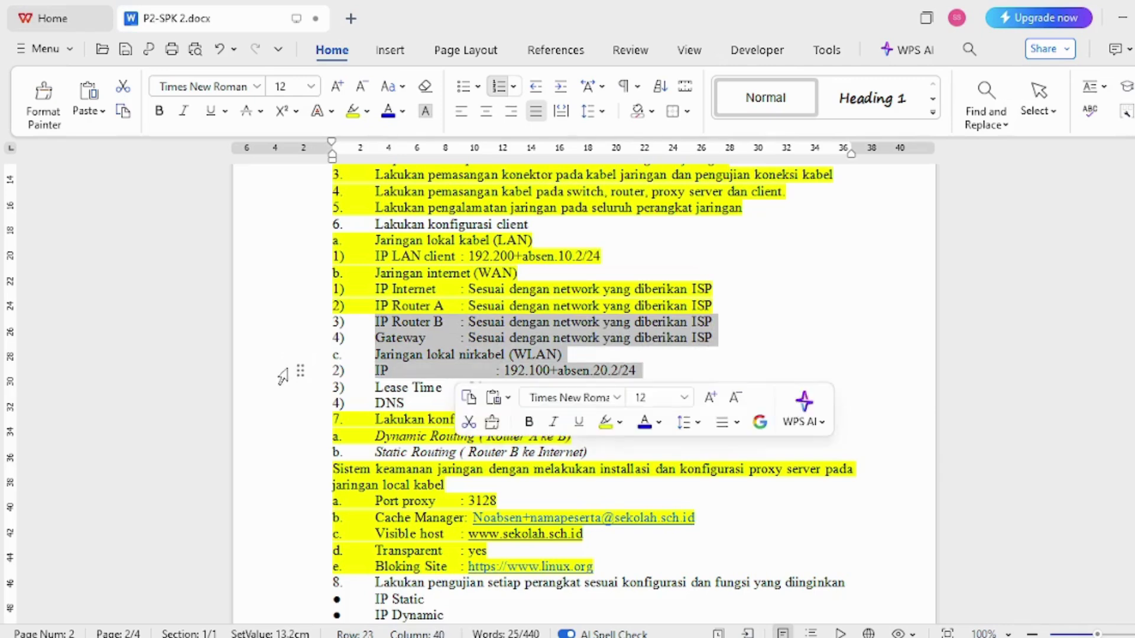
{"action": "left_click", "coordinate": [351, 112]}
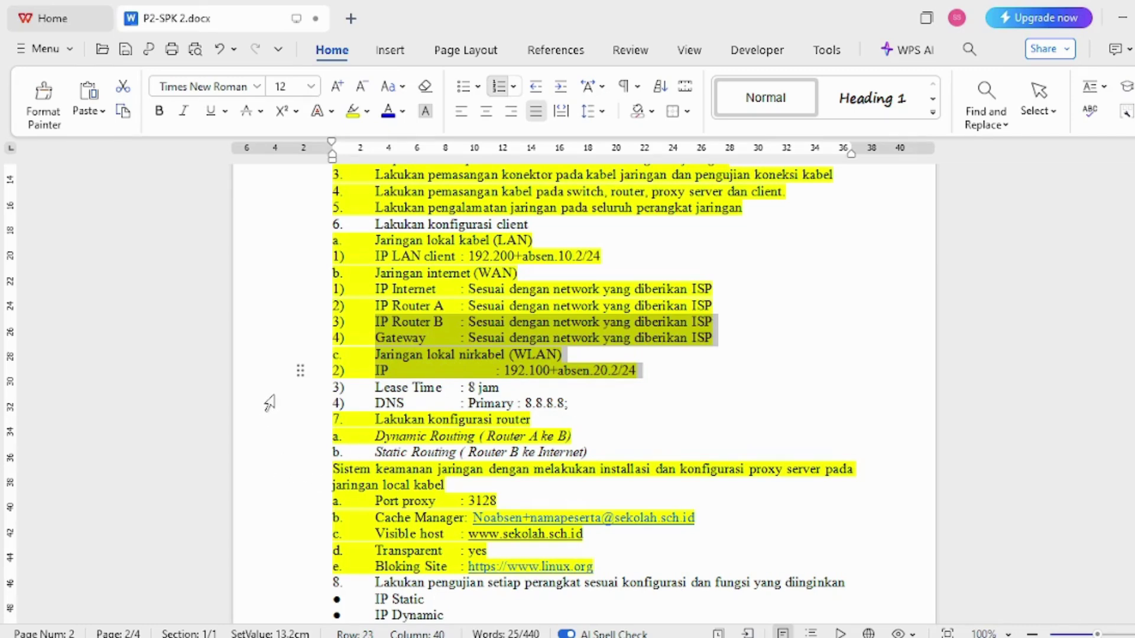
{"action": "left_click_drag", "start_coordinate": [269, 397], "coordinate": [269, 454]}
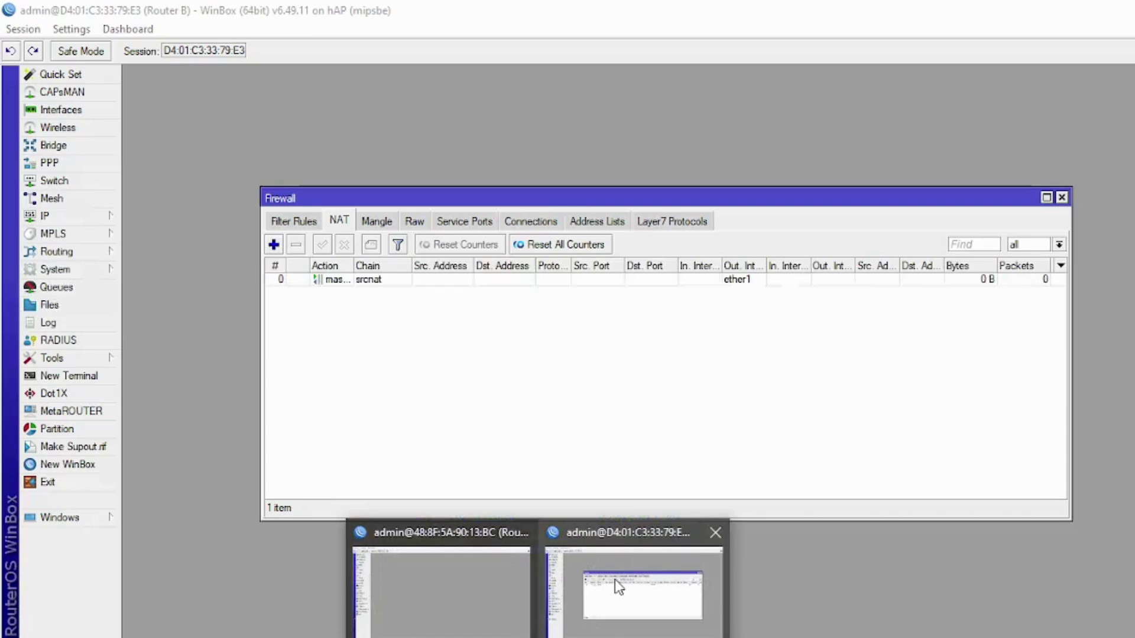
{"action": "left_click", "coordinate": [615, 579]}
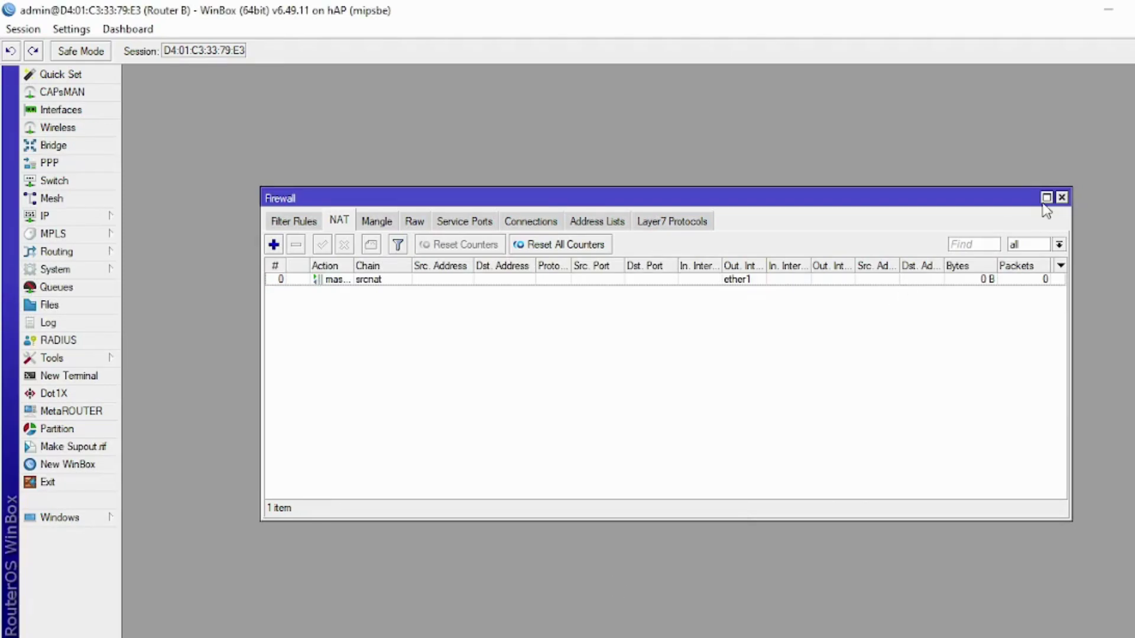
- Close the NAT rules, route list and DHCP client windows
{"action": "left_click", "coordinate": [1062, 197]}
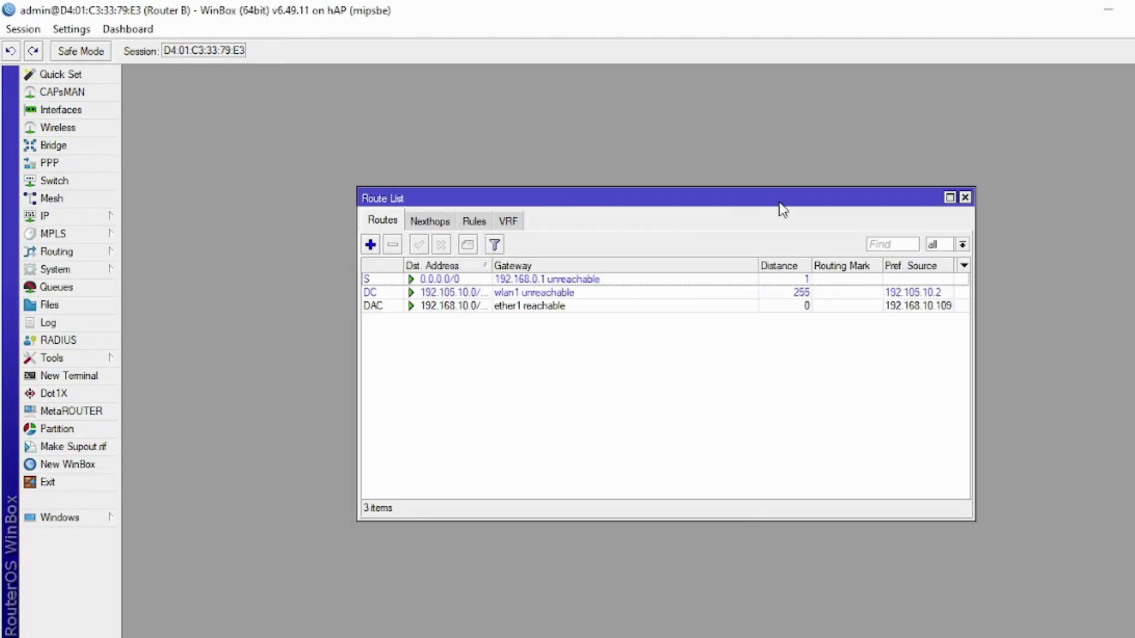
{"action": "left_click", "coordinate": [965, 197]}
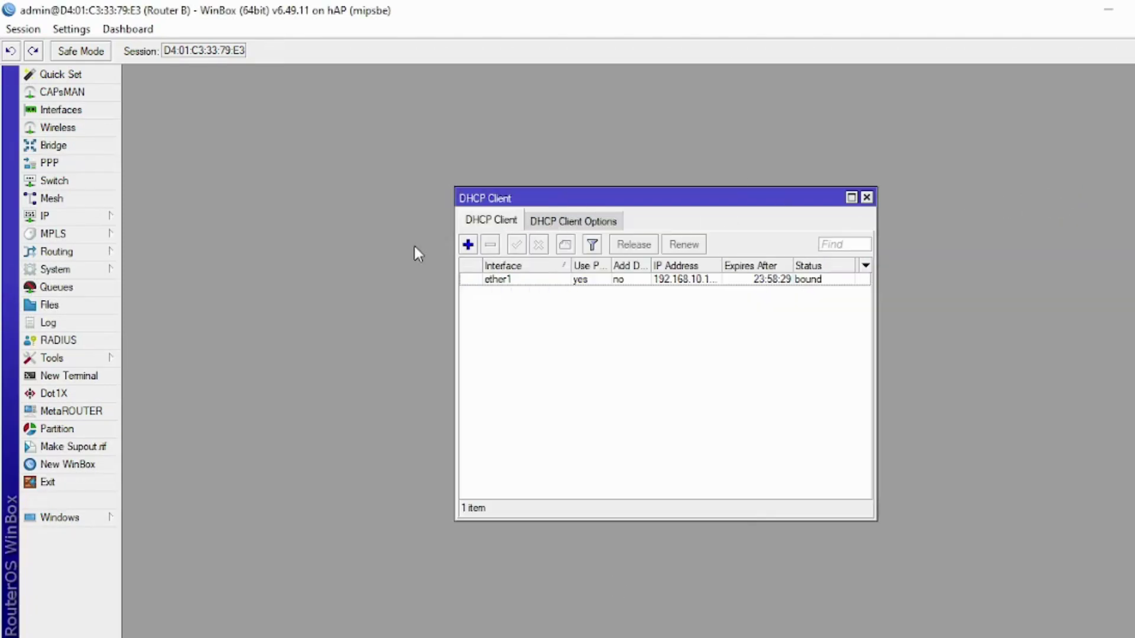
{"action": "left_click", "coordinate": [866, 197]}
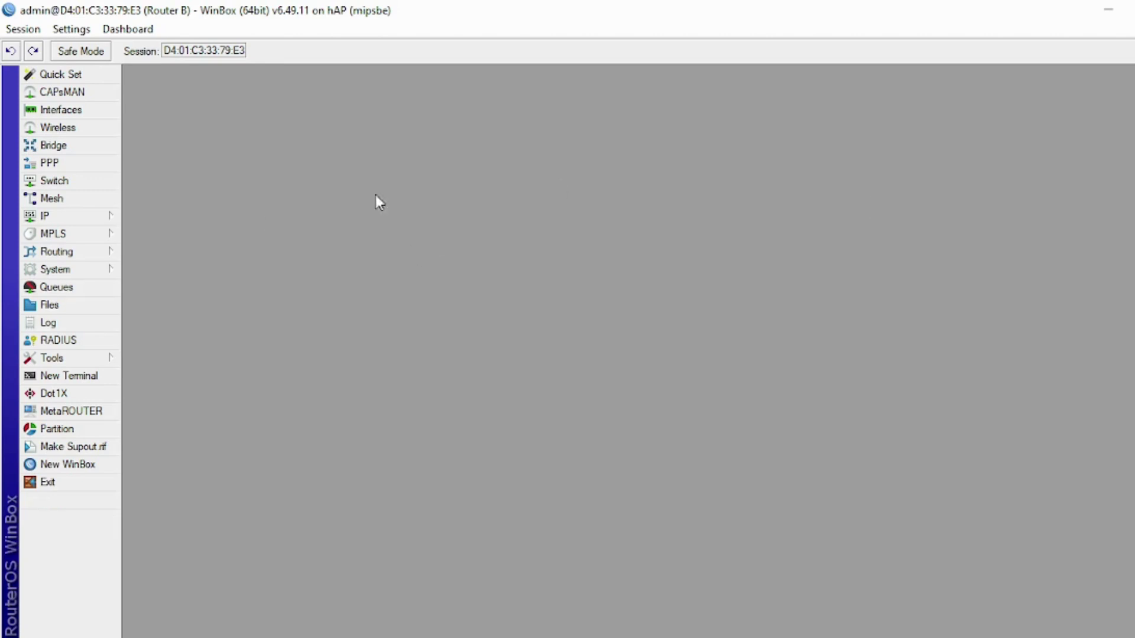
- Run DHCP Setup on wlan1 with address space 192.105.10.0/24 and gateway 192.105.10.2
{"action": "left_click", "coordinate": [108, 218]}
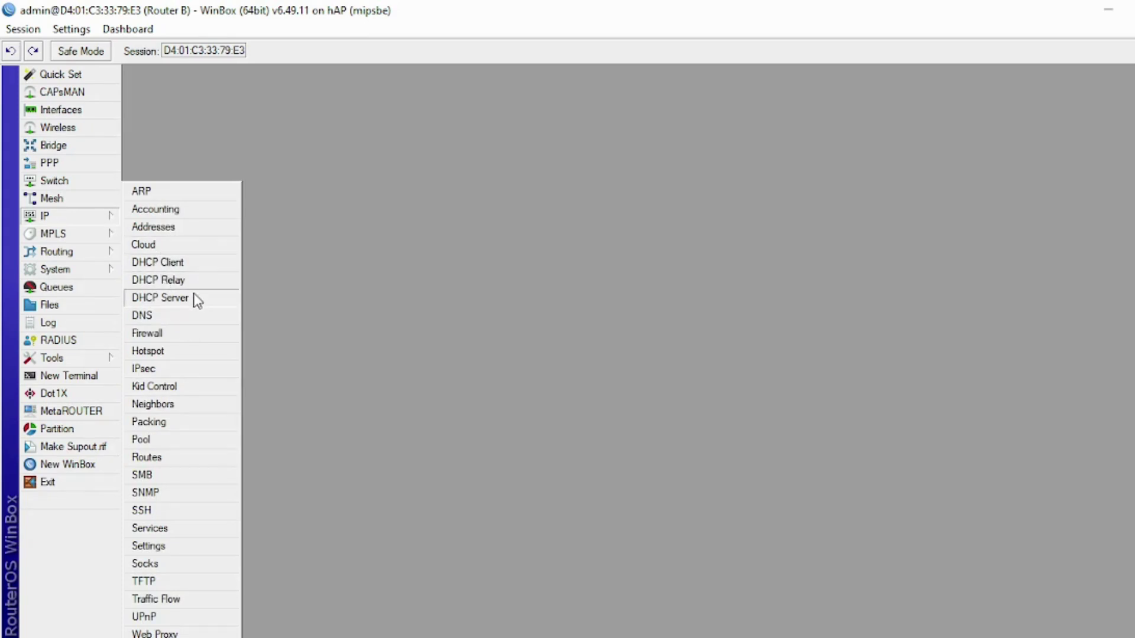
{"action": "left_click", "coordinate": [197, 302]}
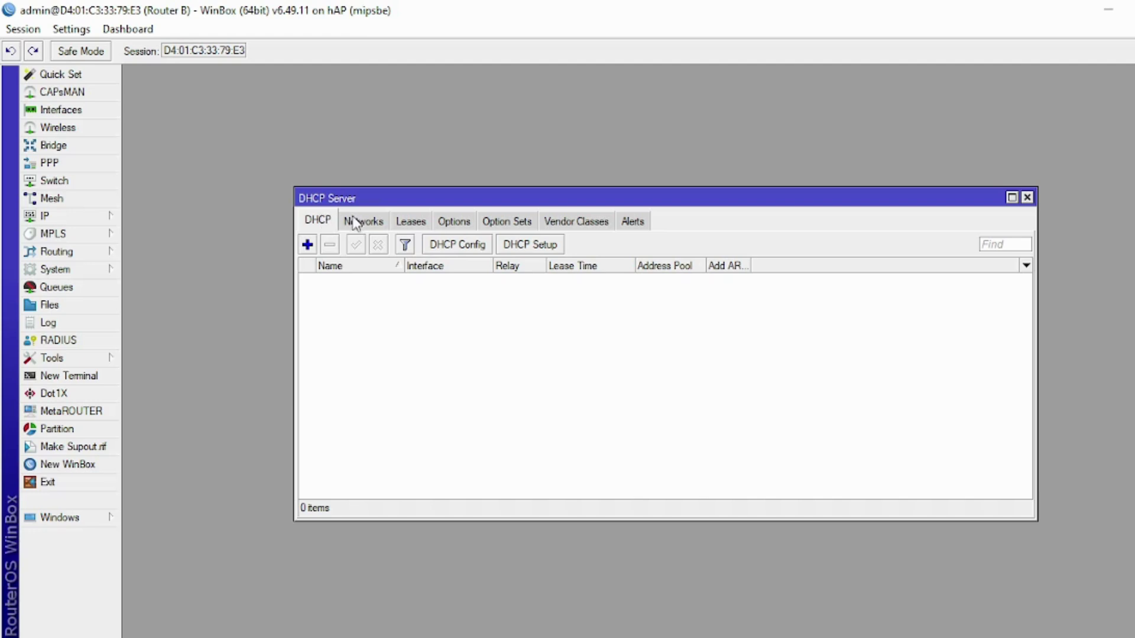
{"action": "left_click", "coordinate": [537, 249]}
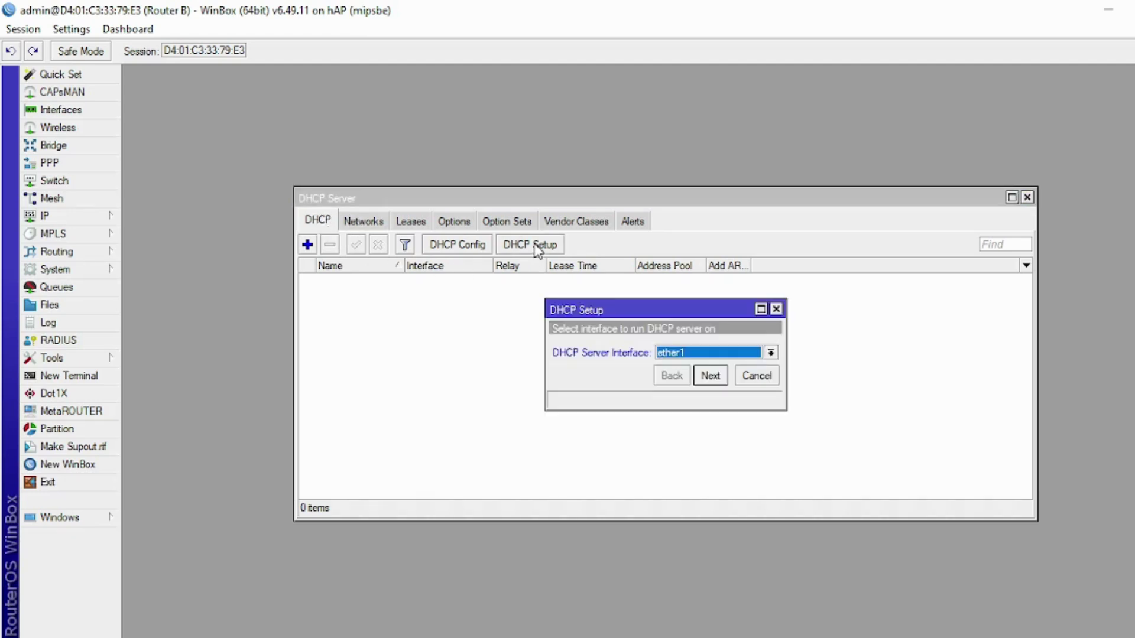
{"action": "left_click", "coordinate": [670, 354]}
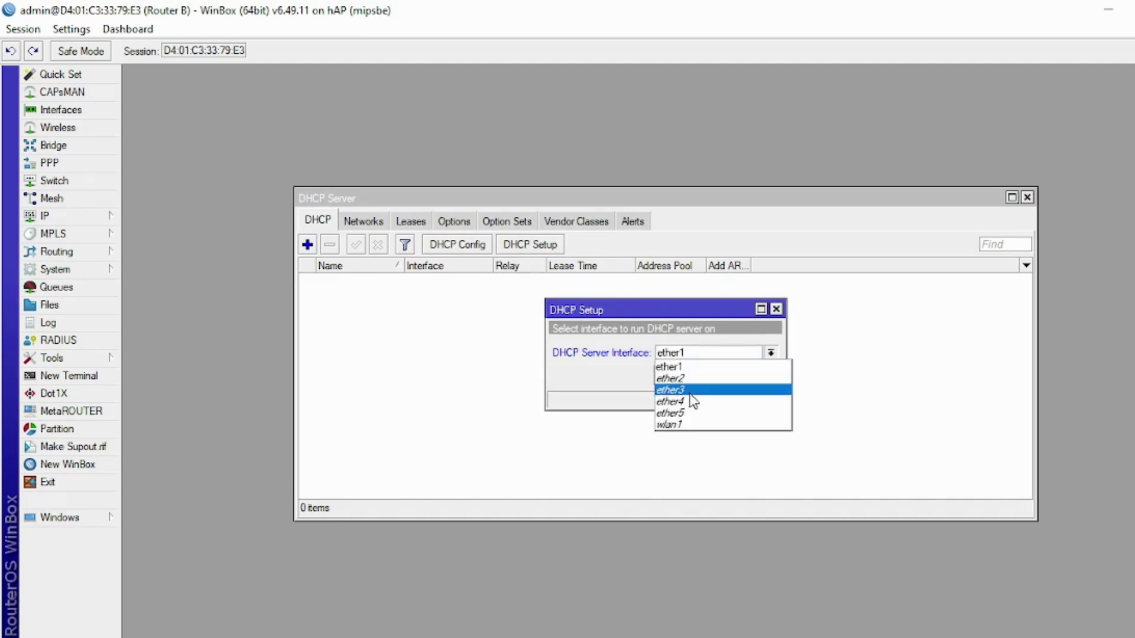
{"action": "left_click", "coordinate": [695, 425]}
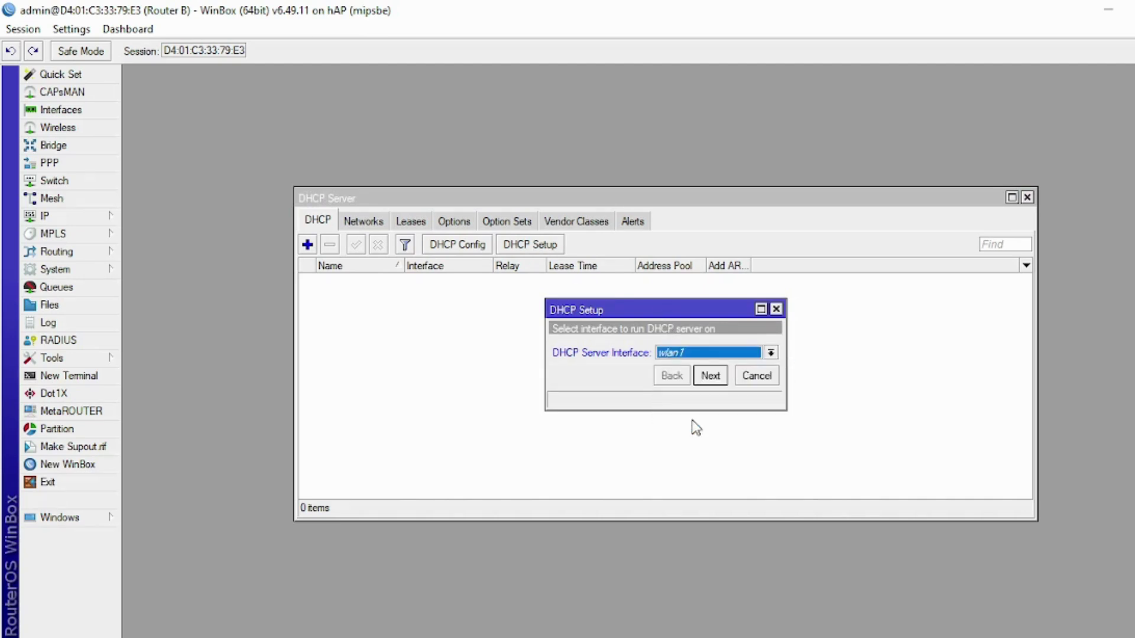
{"action": "left_click", "coordinate": [710, 377]}
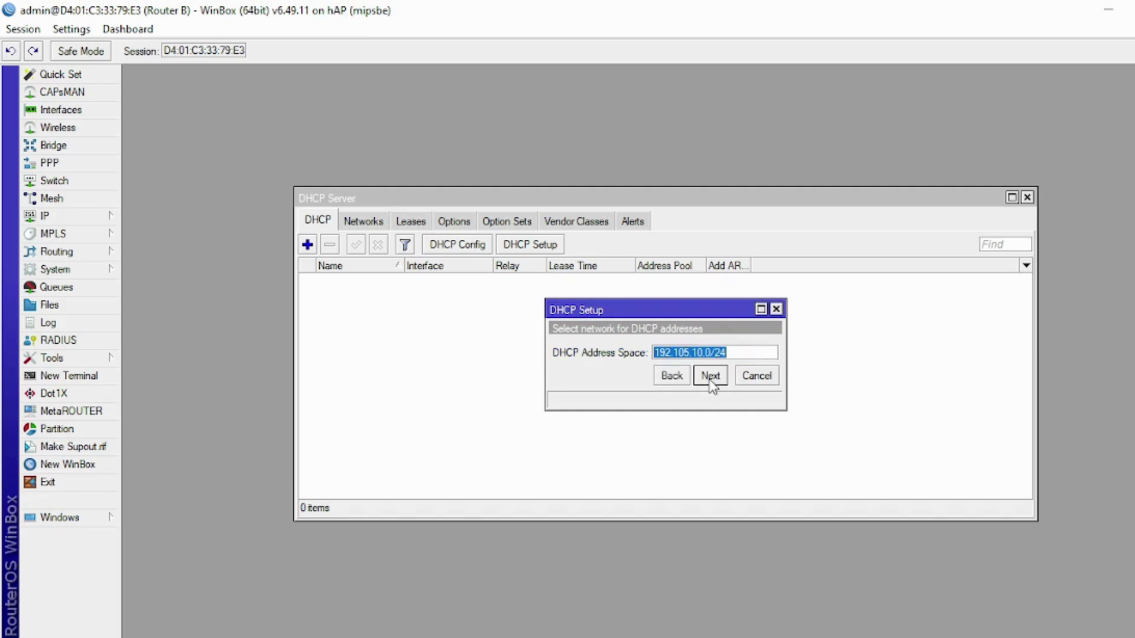
{"action": "left_click", "coordinate": [710, 378]}
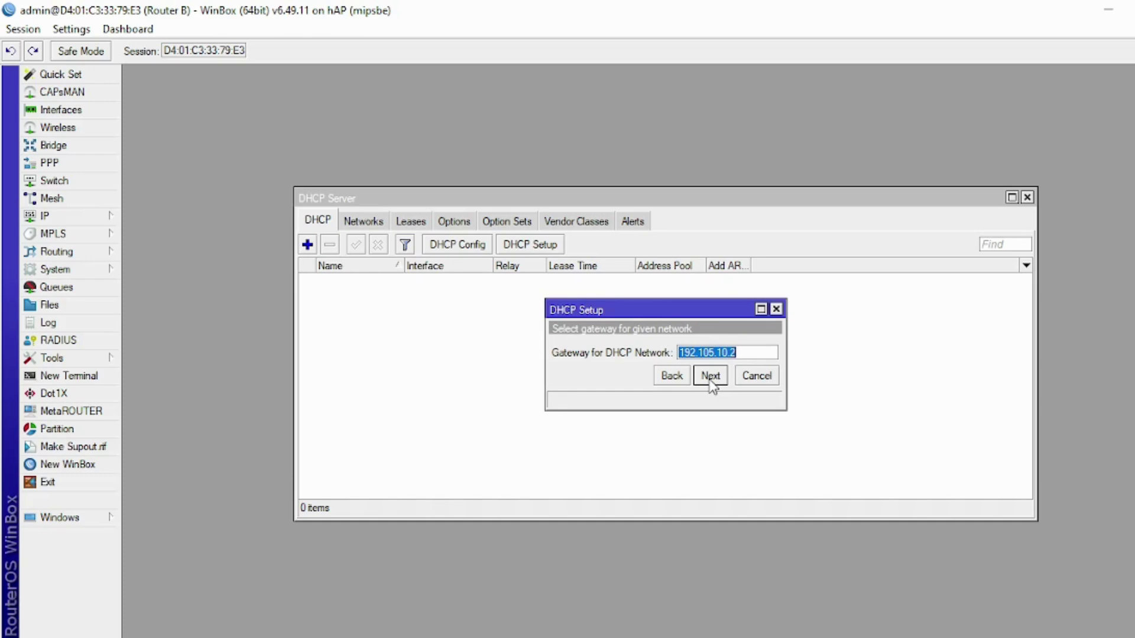
{"action": "left_click", "coordinate": [711, 378]}
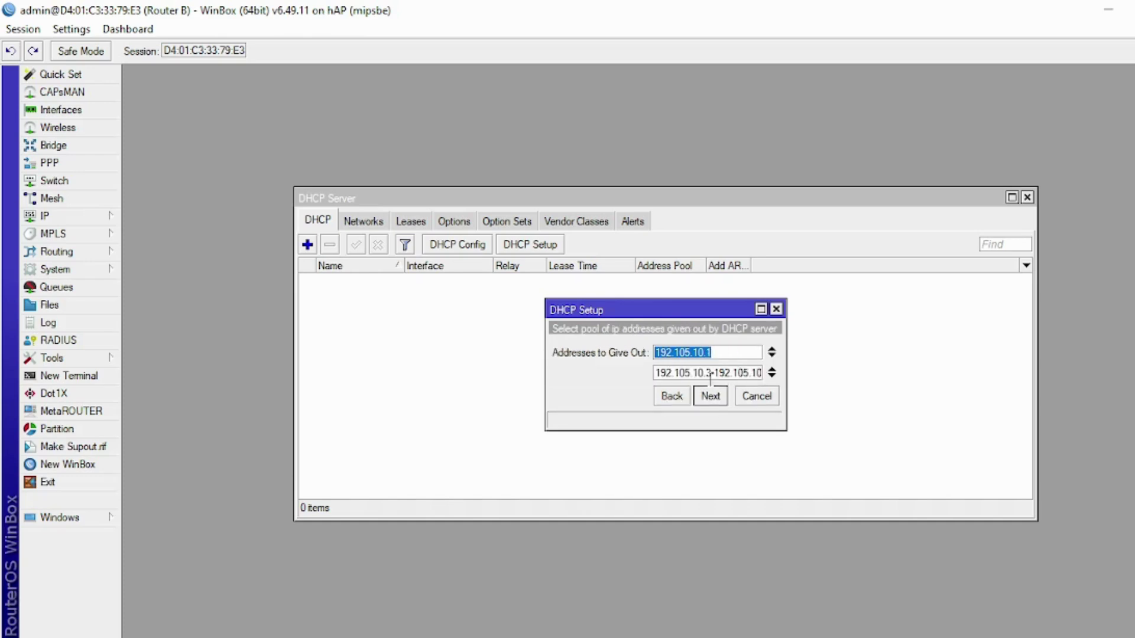
- Use pool 192.105.10.3–192.105.10.254 and add 8.8.8.8 as a second DNS server
{"action": "left_click", "coordinate": [771, 351]}
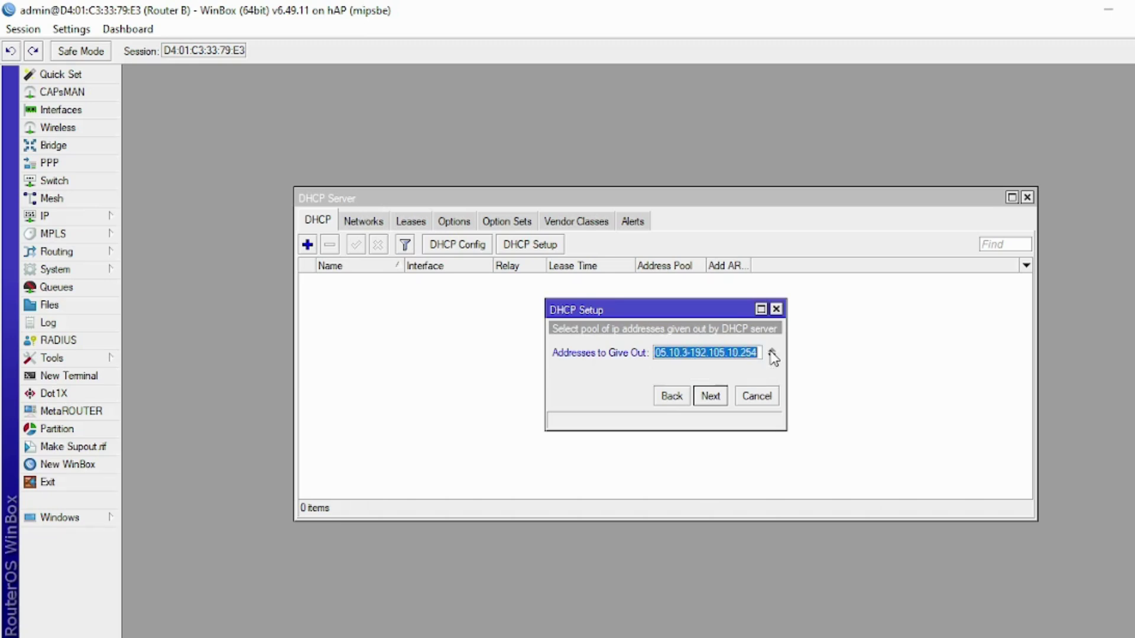
{"action": "left_click", "coordinate": [716, 399]}
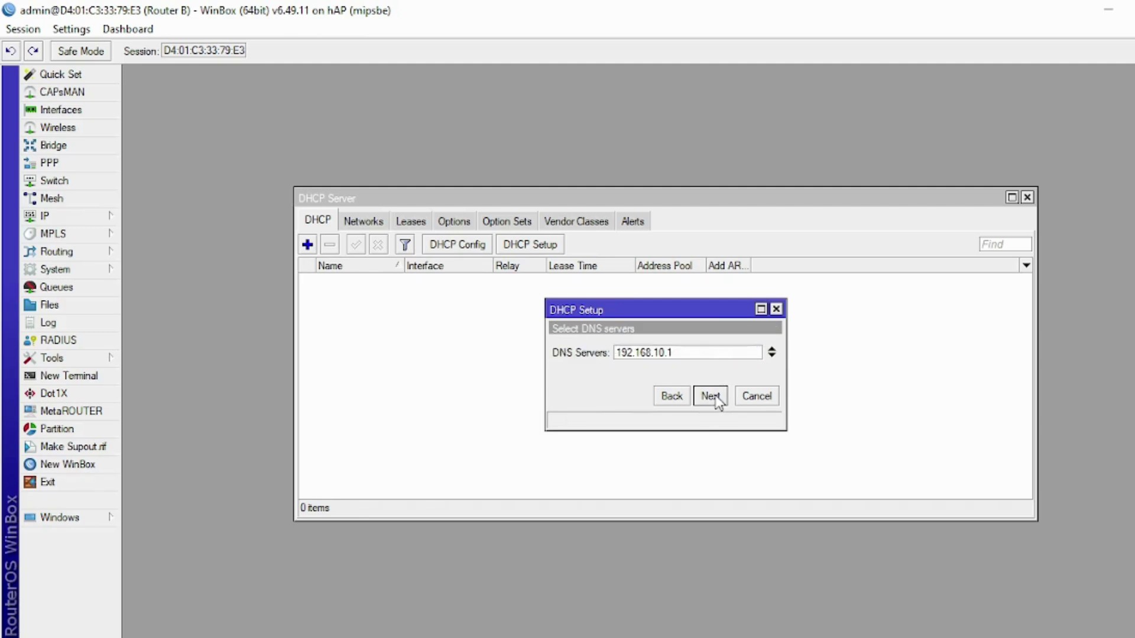
{"action": "left_click", "coordinate": [769, 356]}
{"action": "type", "text": "8"}
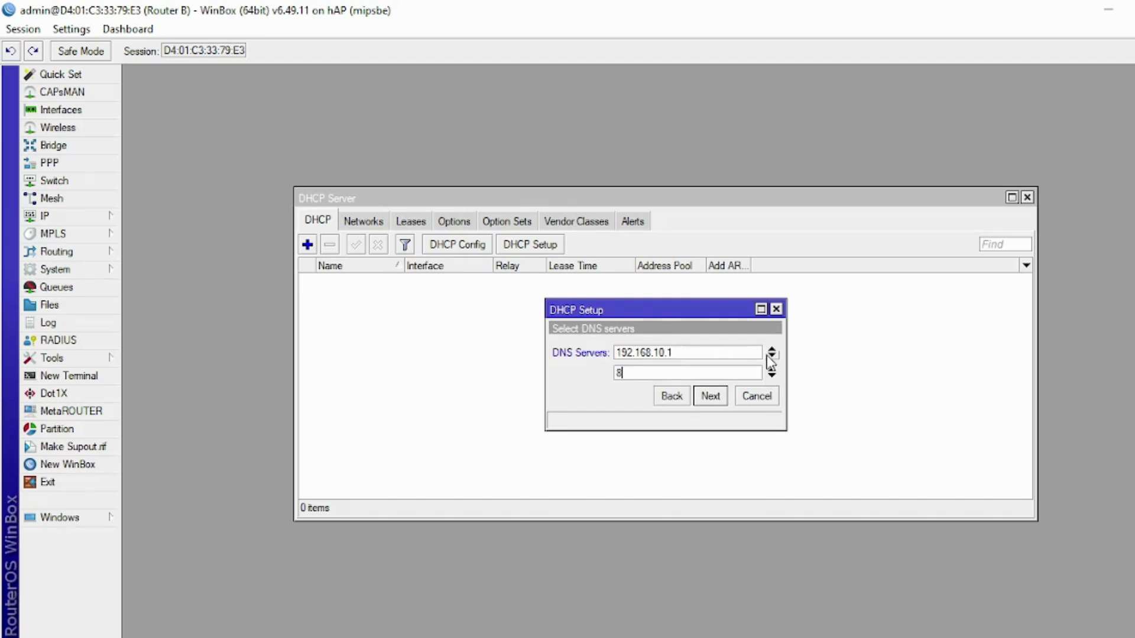
{"action": "type", "text": ".8.8.8"}
{"action": "left_click", "coordinate": [715, 397]}
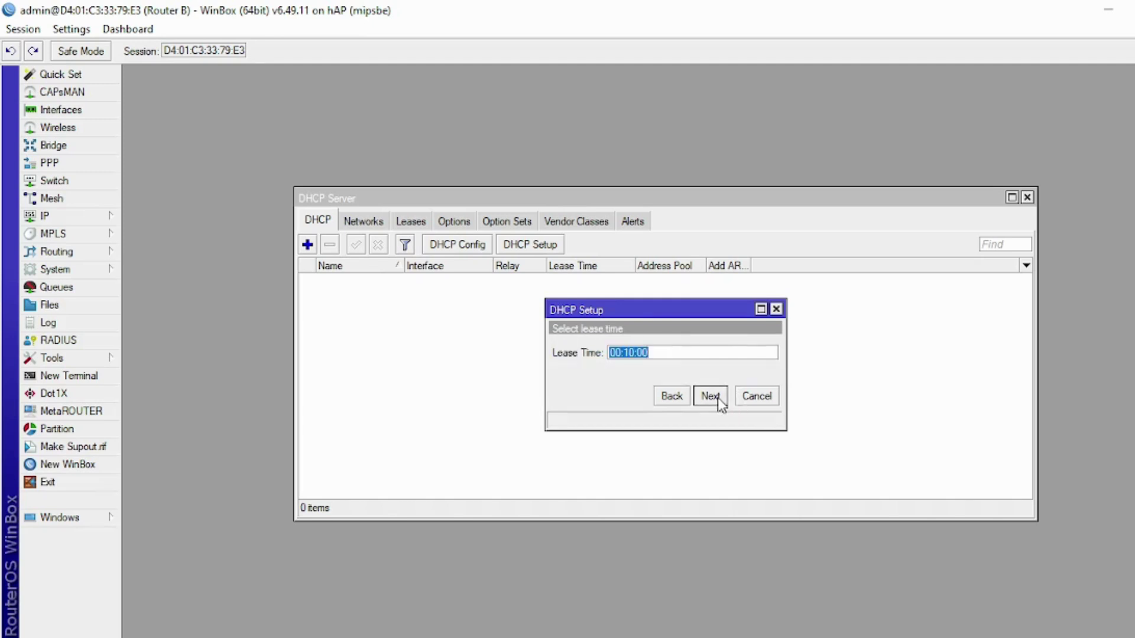
- Set the lease time to 08:00:00, finish the setup, and close the DHCP Server window
{"action": "left_click", "coordinate": [619, 354]}
{"action": "key", "text": "BackSpace"}
{"action": "type", "text": "8"}
{"action": "key", "text": "Right"}
{"action": "key", "text": "Right"}
{"action": "key", "text": "BackSpace"}
{"action": "type", "text": "0"}
{"action": "left_click", "coordinate": [710, 395]}
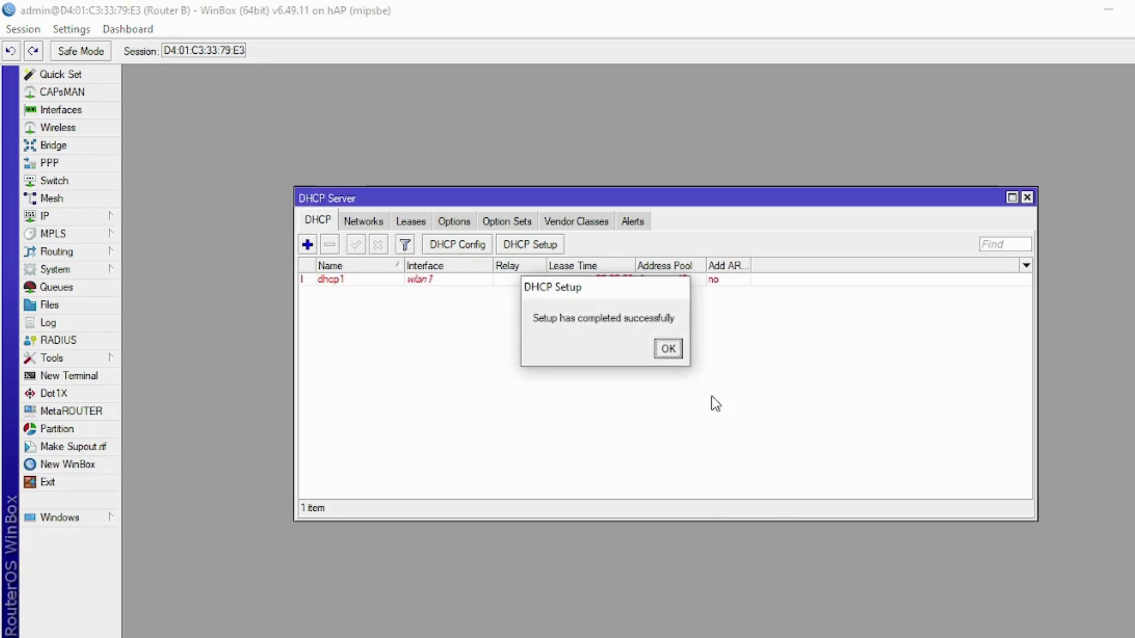
{"action": "left_click", "coordinate": [668, 348]}
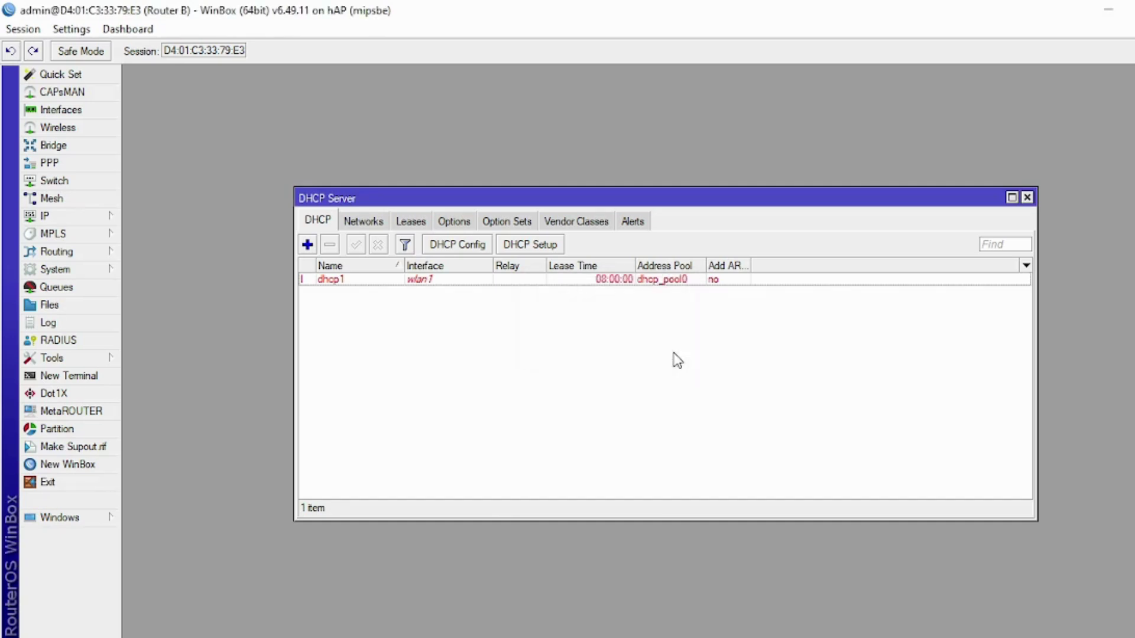
{"action": "left_click", "coordinate": [1027, 197]}
{"action": "key", "text": "alt+Tab"}
- Highlight the Lease Time, DNS, router configuration and Dynamic Routing lines yellow, leaving Static Routing unhighlighted
{"action": "left_click", "coordinate": [351, 111]}
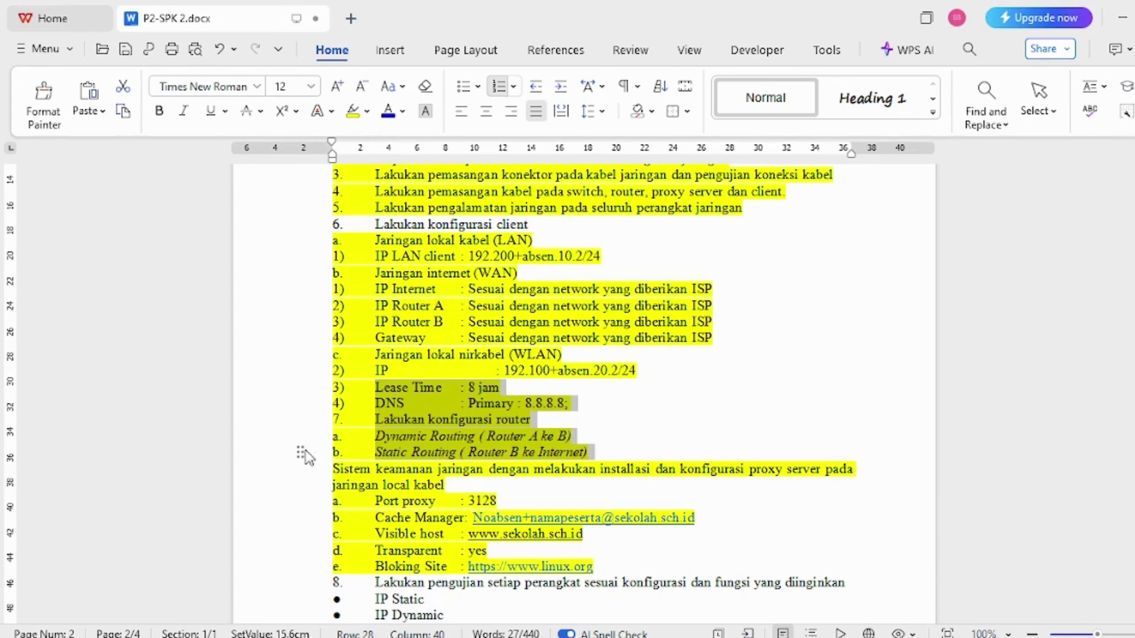
{"action": "left_click", "coordinate": [278, 455]}
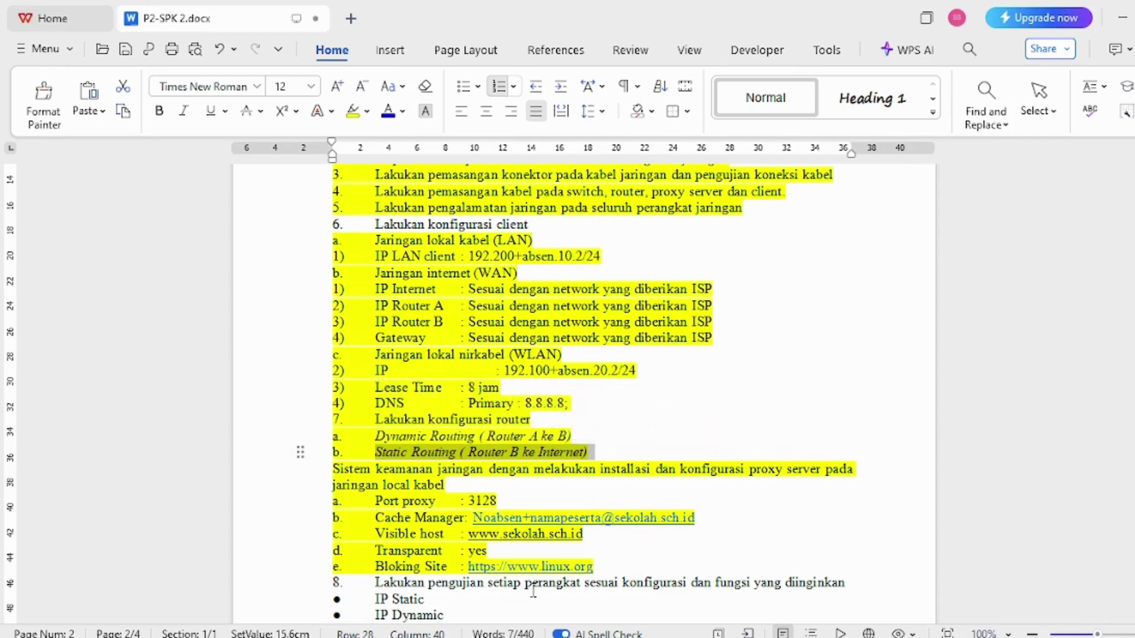
{"action": "left_click", "coordinate": [366, 111]}
{"action": "left_click", "coordinate": [362, 132]}
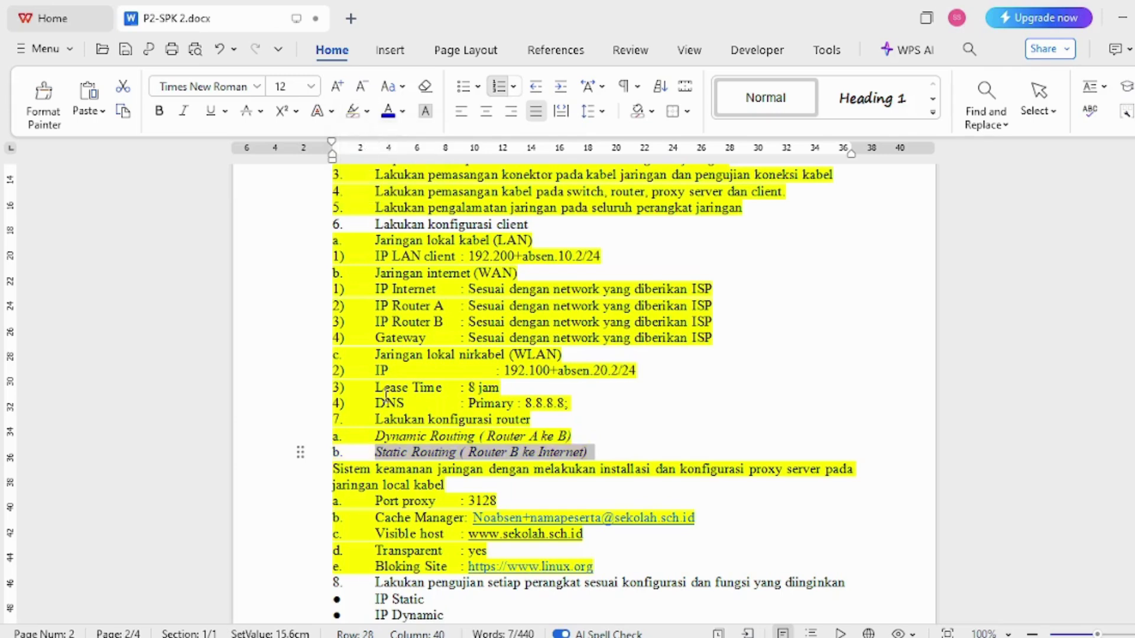
{"action": "left_click", "coordinate": [276, 453]}
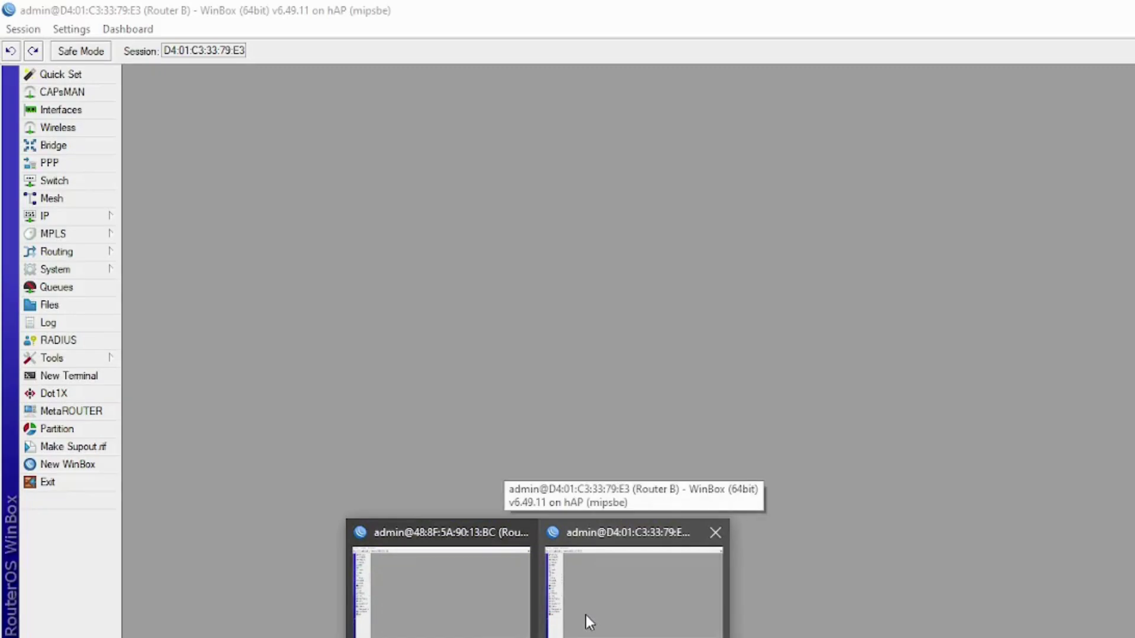
- Show Router B's OSPF Networks list from Routing > OSPF
{"action": "left_click", "coordinate": [586, 615]}
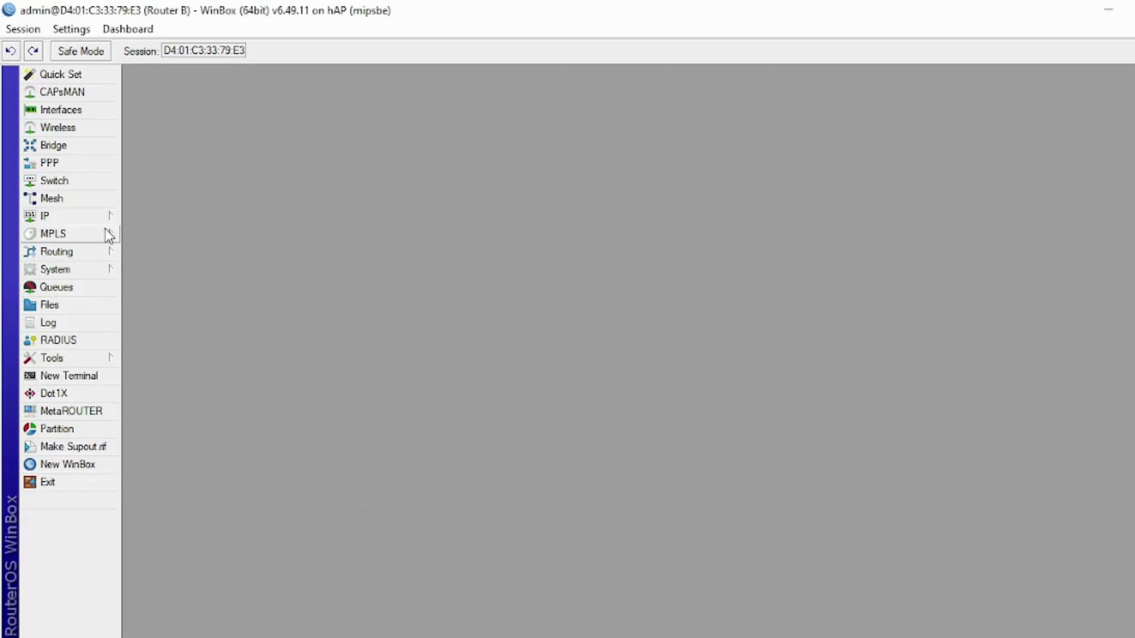
{"action": "left_click", "coordinate": [71, 254]}
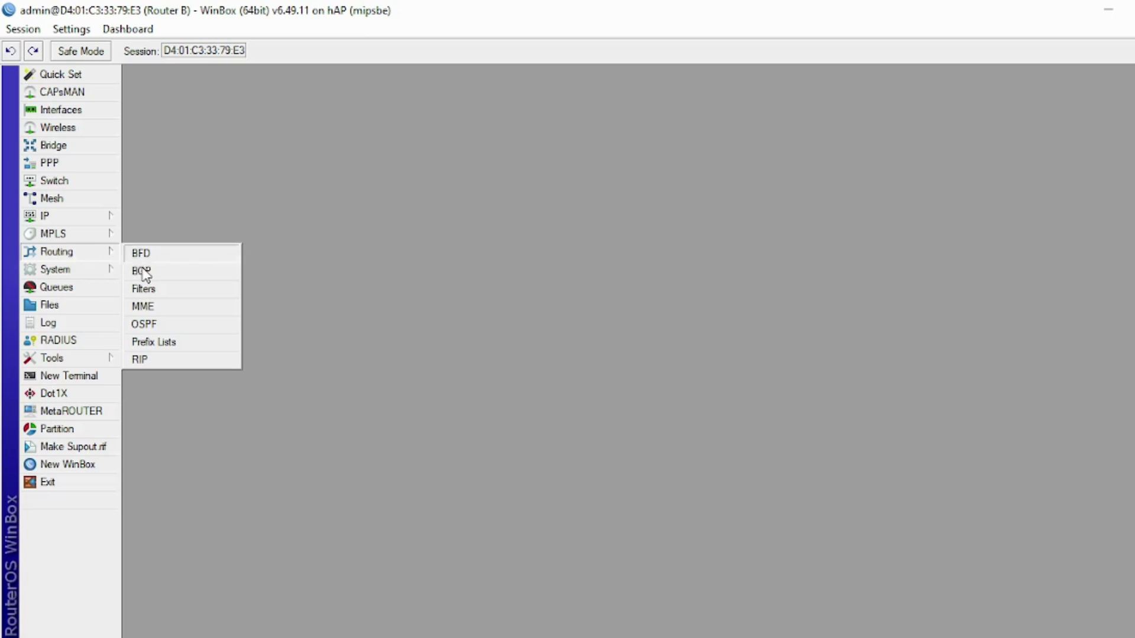
{"action": "left_click", "coordinate": [144, 324]}
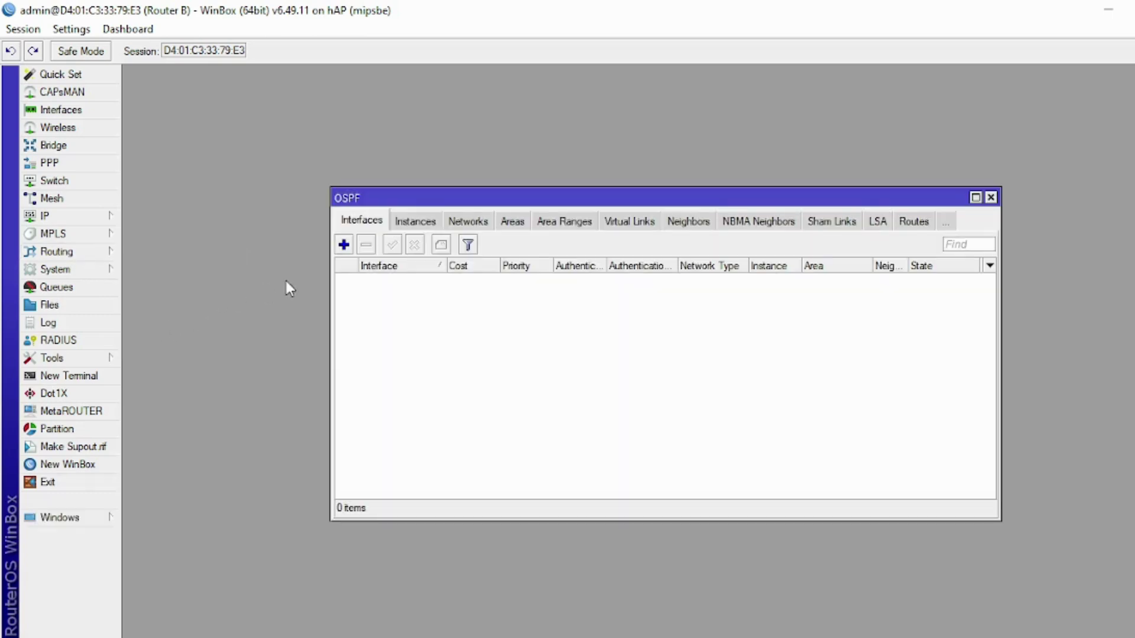
{"action": "left_click", "coordinate": [463, 222]}
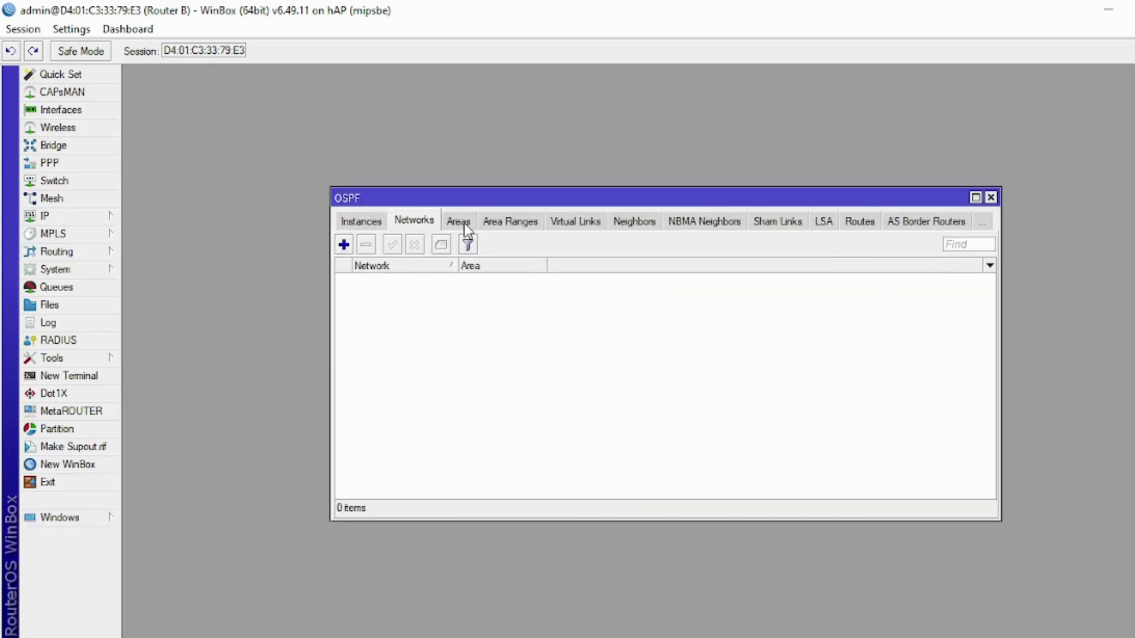
- Open the IP address list and move the OSPF window down and left beside it
{"action": "left_click", "coordinate": [66, 221]}
{"action": "left_click", "coordinate": [133, 225]}
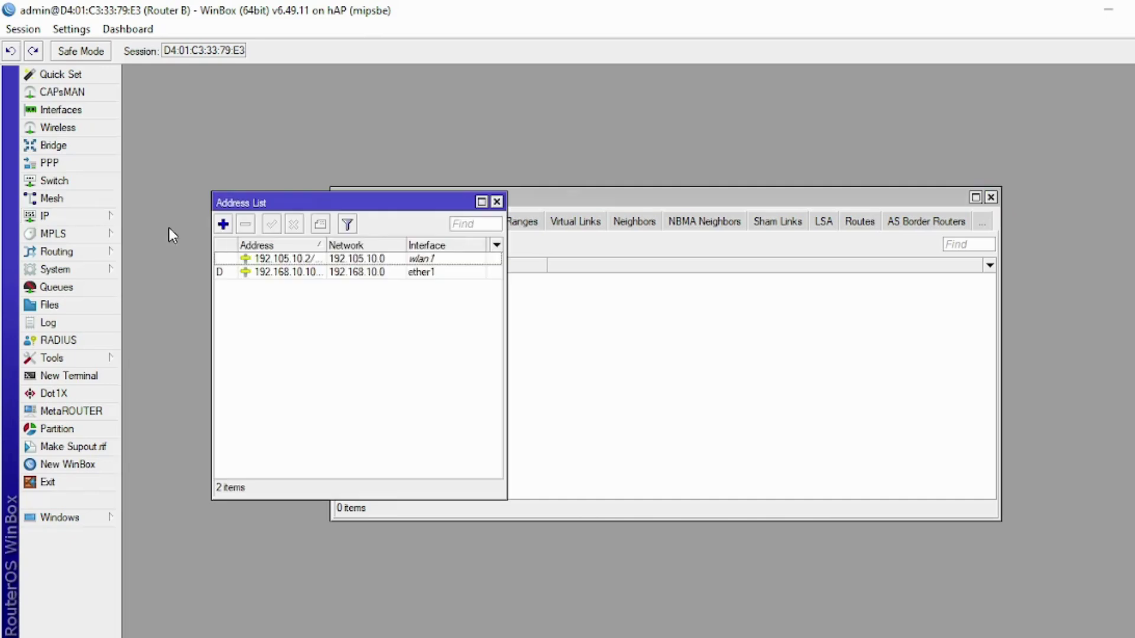
{"action": "left_click_drag", "start_coordinate": [570, 202], "coordinate": [641, 293]}
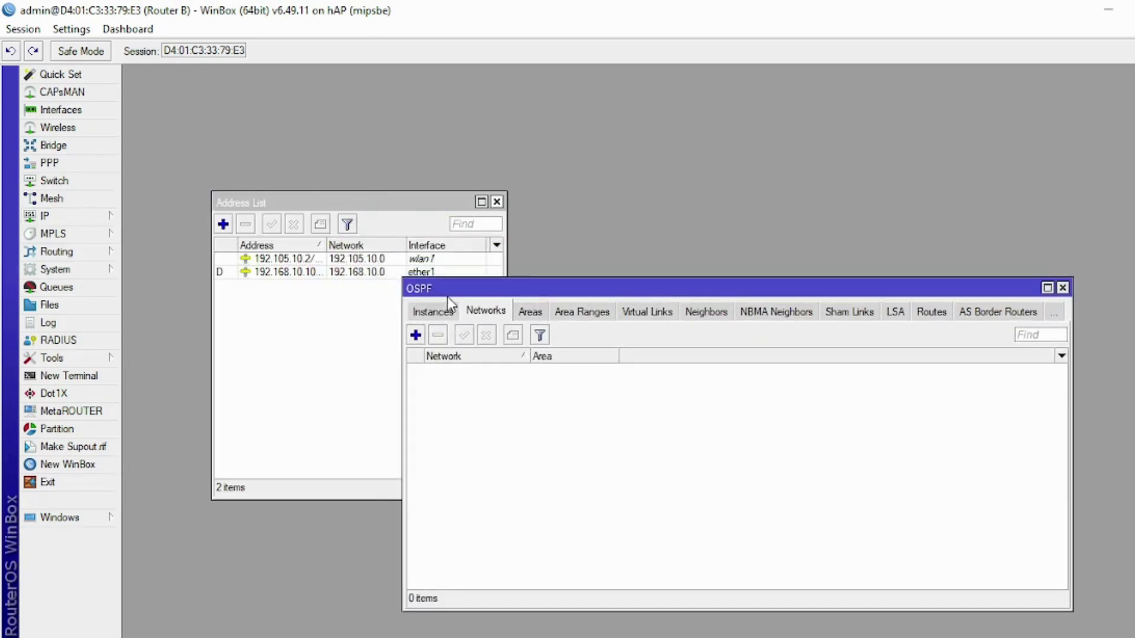
{"action": "left_click_drag", "start_coordinate": [430, 289], "coordinate": [388, 304]}
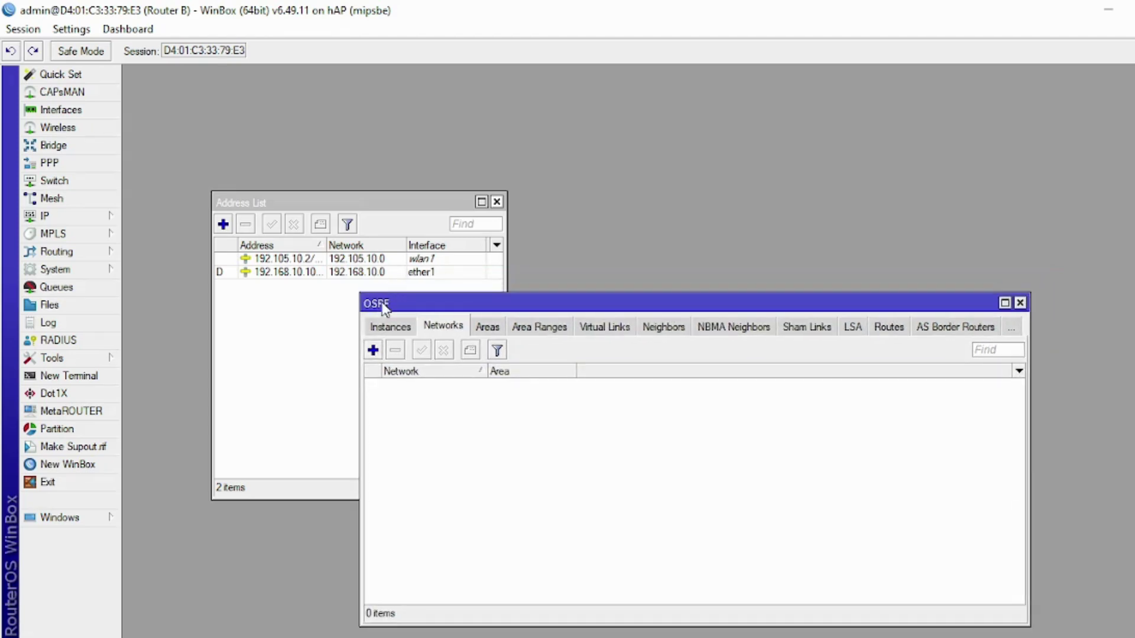
{"action": "left_click", "coordinate": [372, 349]}
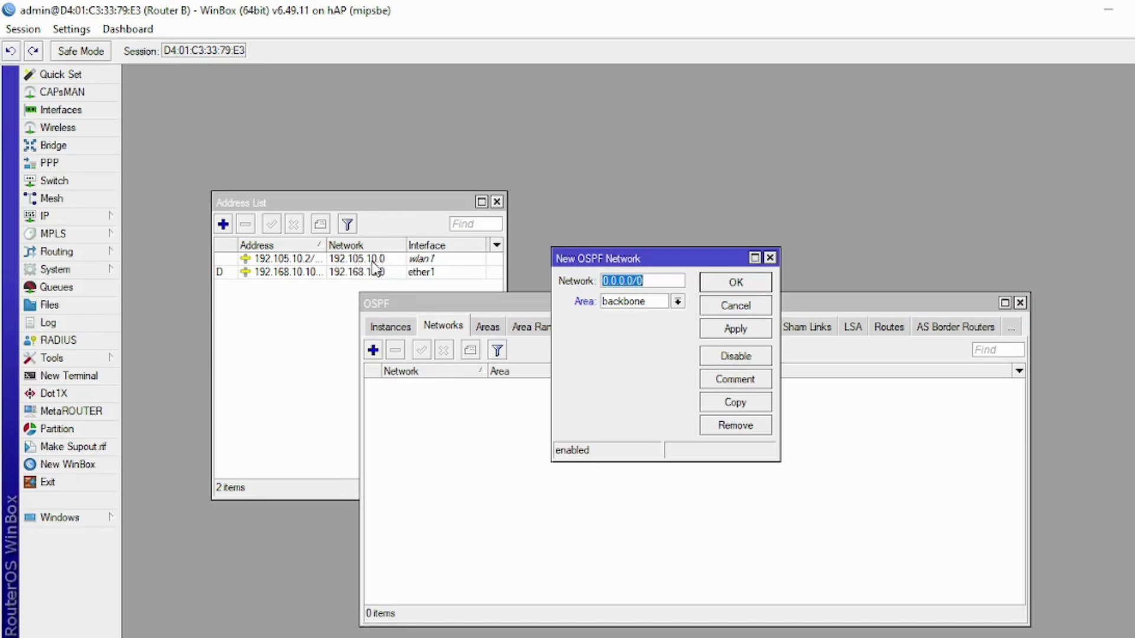
- Add OSPF networks 192.105.10.0/24 and 192.168.10.0/24 in backbone, then close OSPF and Address List
{"action": "type", "text": "192"}
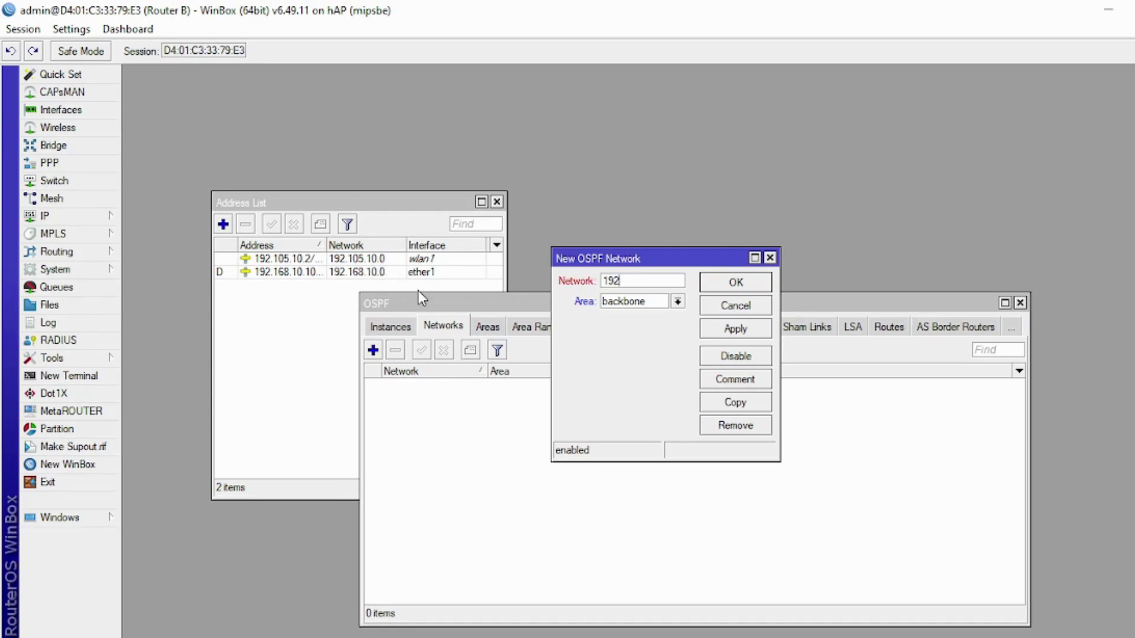
{"action": "type", "text": ".105.10.0/24"}
{"action": "left_click", "coordinate": [760, 285]}
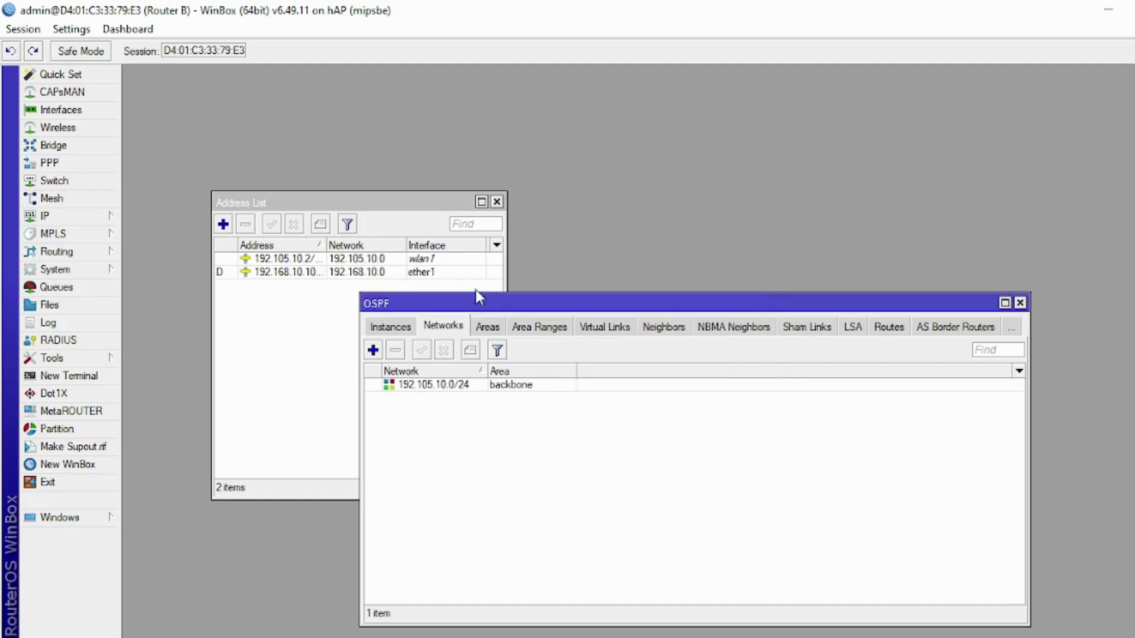
{"action": "left_click", "coordinate": [373, 350]}
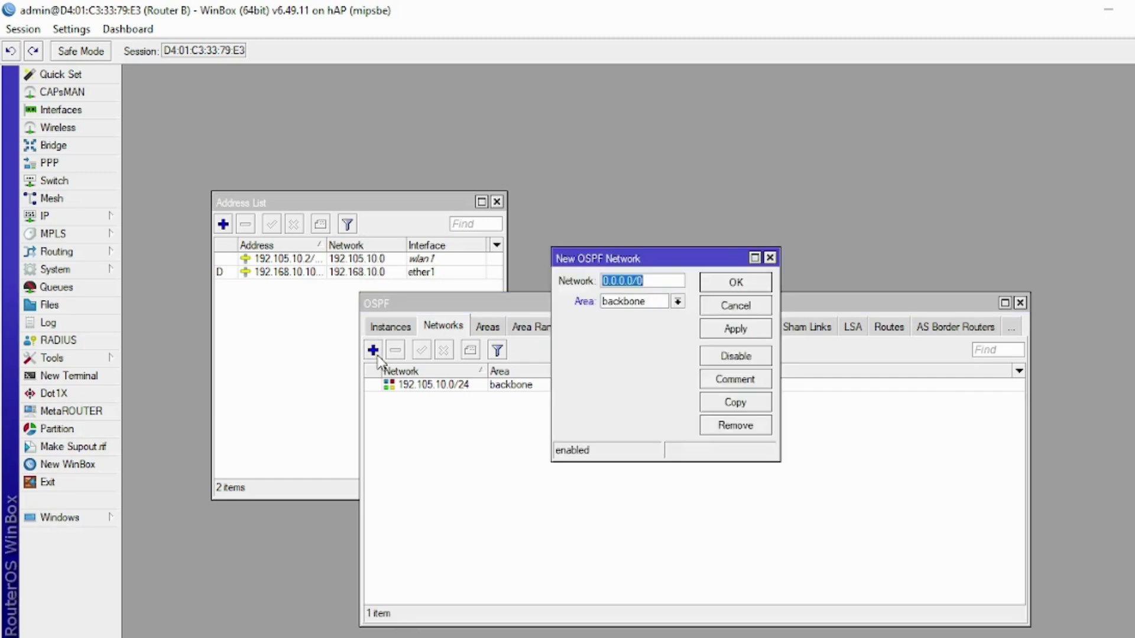
{"action": "type", "text": "192.168.10.0/24"}
{"action": "left_click", "coordinate": [715, 289]}
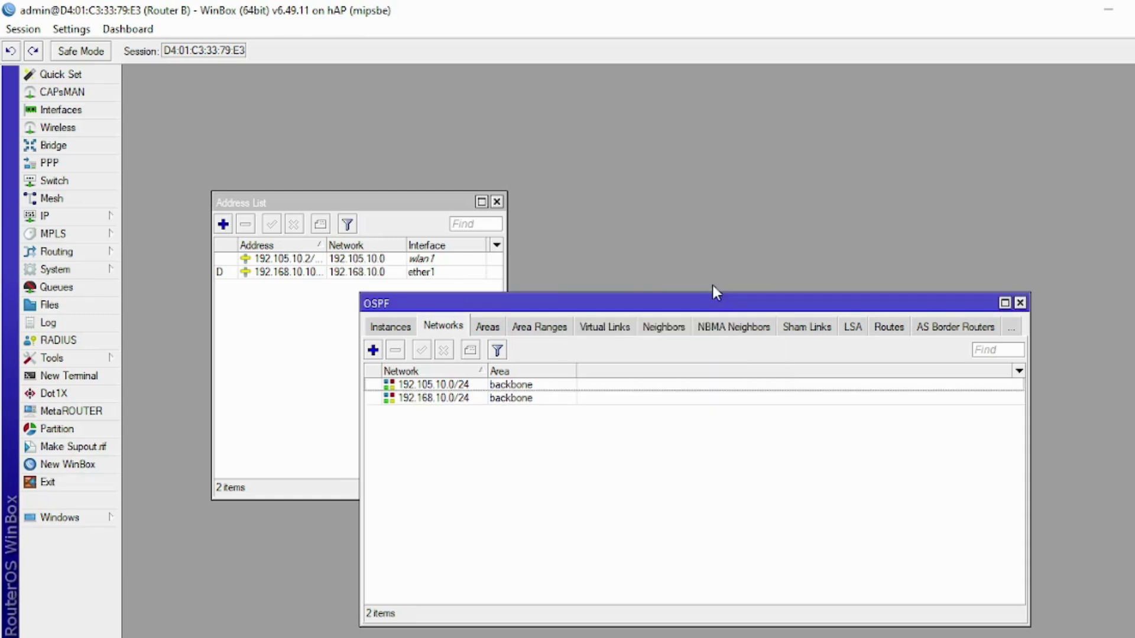
{"action": "left_click", "coordinate": [1020, 304]}
{"action": "left_click", "coordinate": [496, 203]}
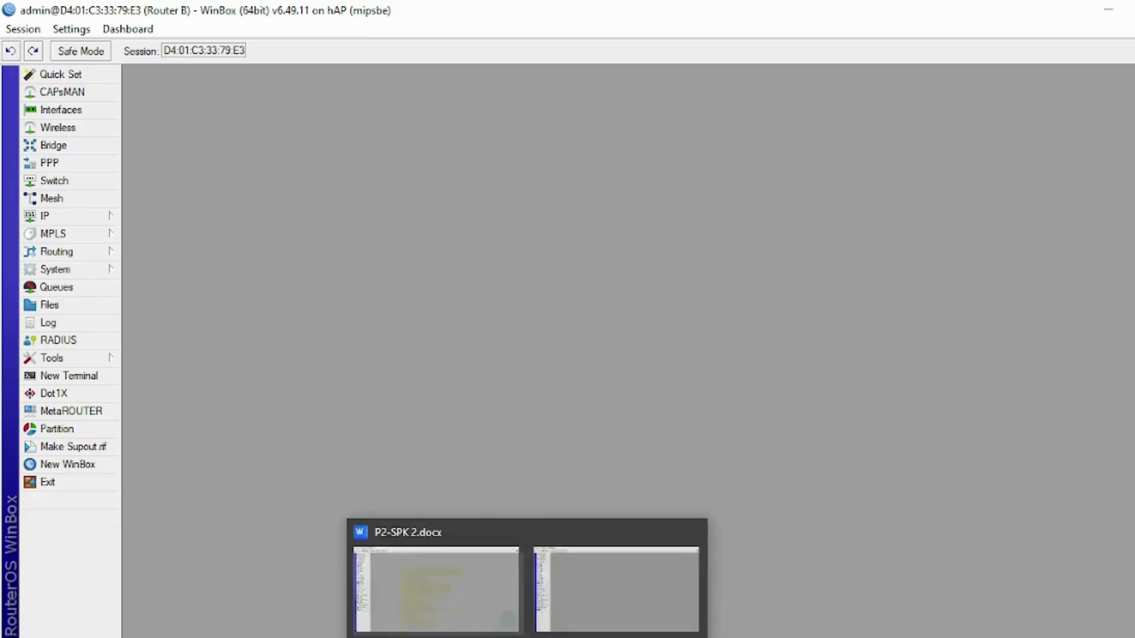
- Highlight the Static Routing (Router B ke Internet) line yellow in P2-SPK 2.docx
{"action": "left_click", "coordinate": [437, 591]}
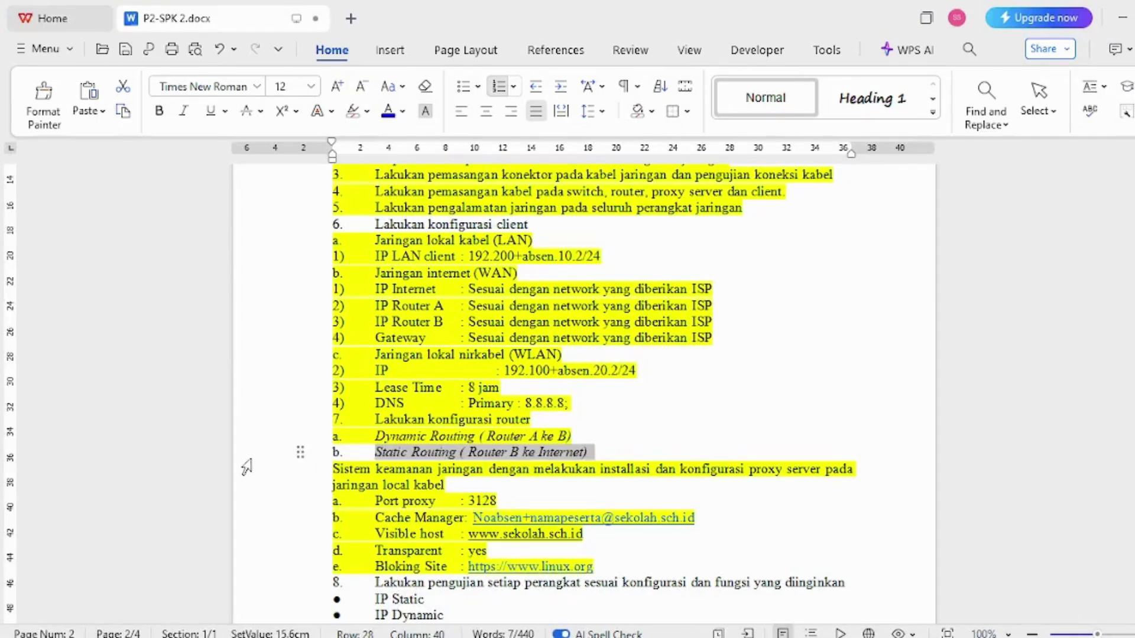
{"action": "left_click", "coordinate": [367, 111]}
{"action": "left_click", "coordinate": [357, 161]}
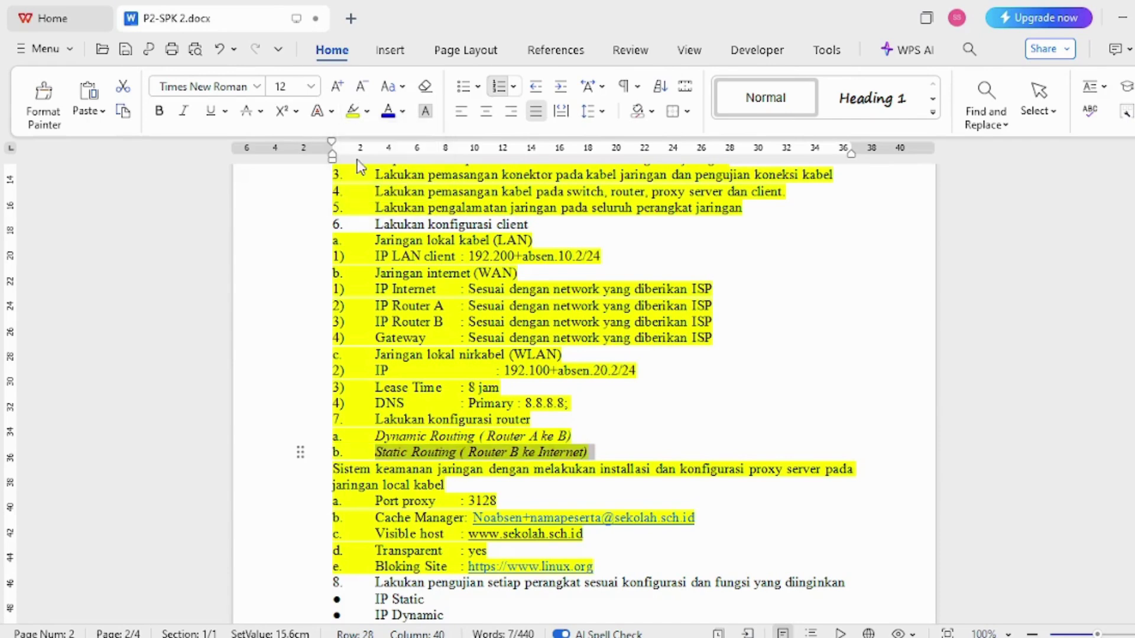
{"action": "left_click", "coordinate": [720, 357]}
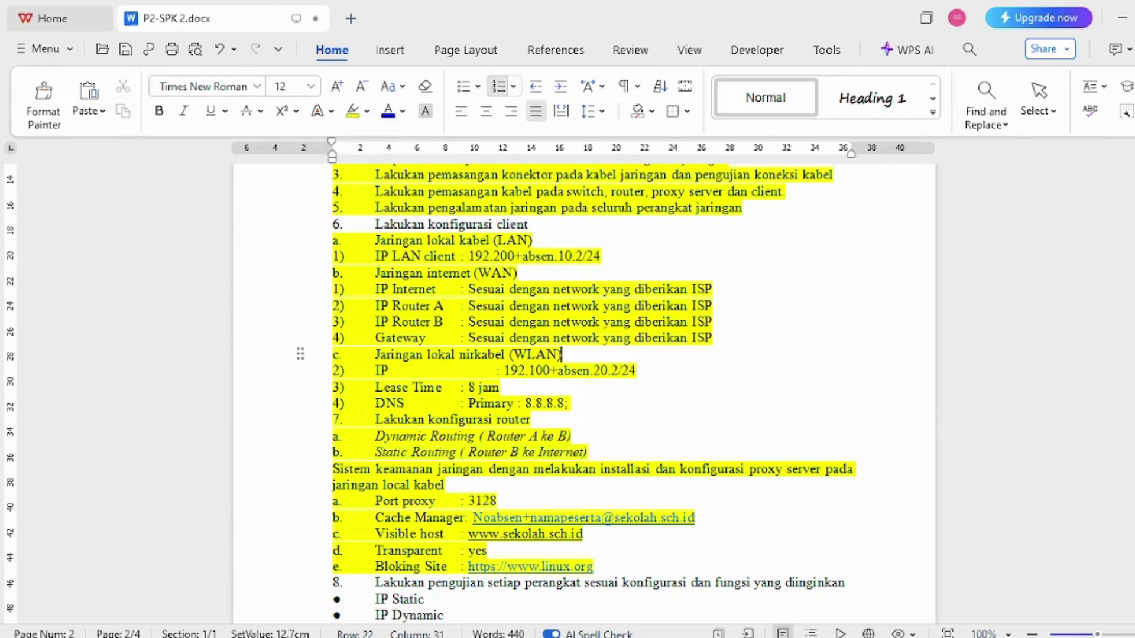
{"action": "scroll", "coordinate": [584, 390], "scroll_direction": "down", "scroll_amount": 10}
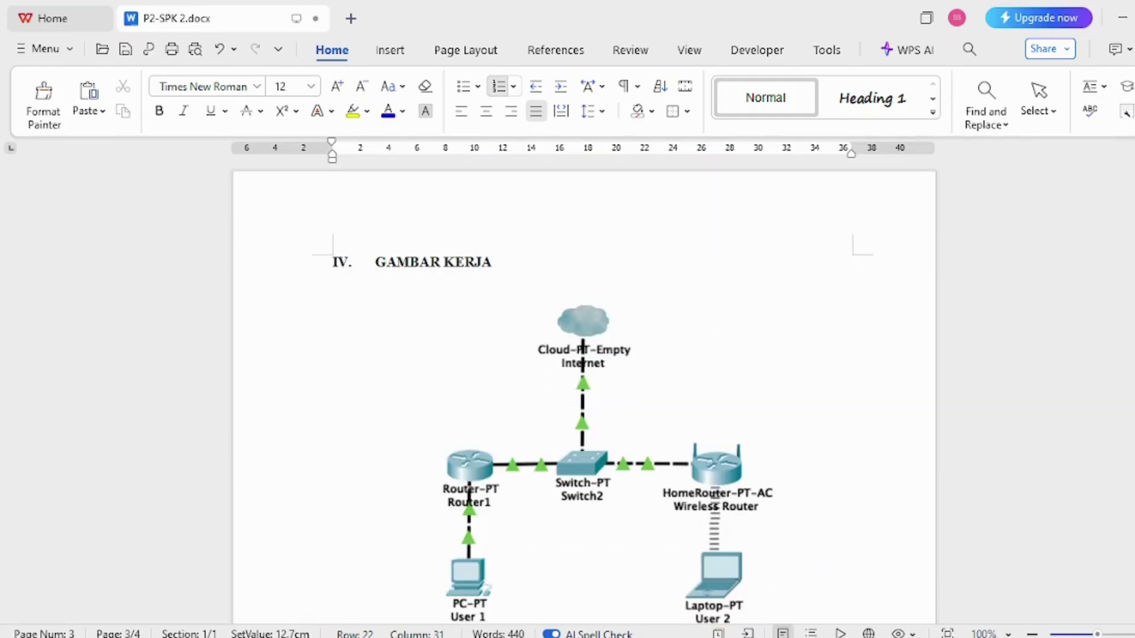
{"action": "scroll", "coordinate": [673, 316], "scroll_direction": "up", "scroll_amount": 10}
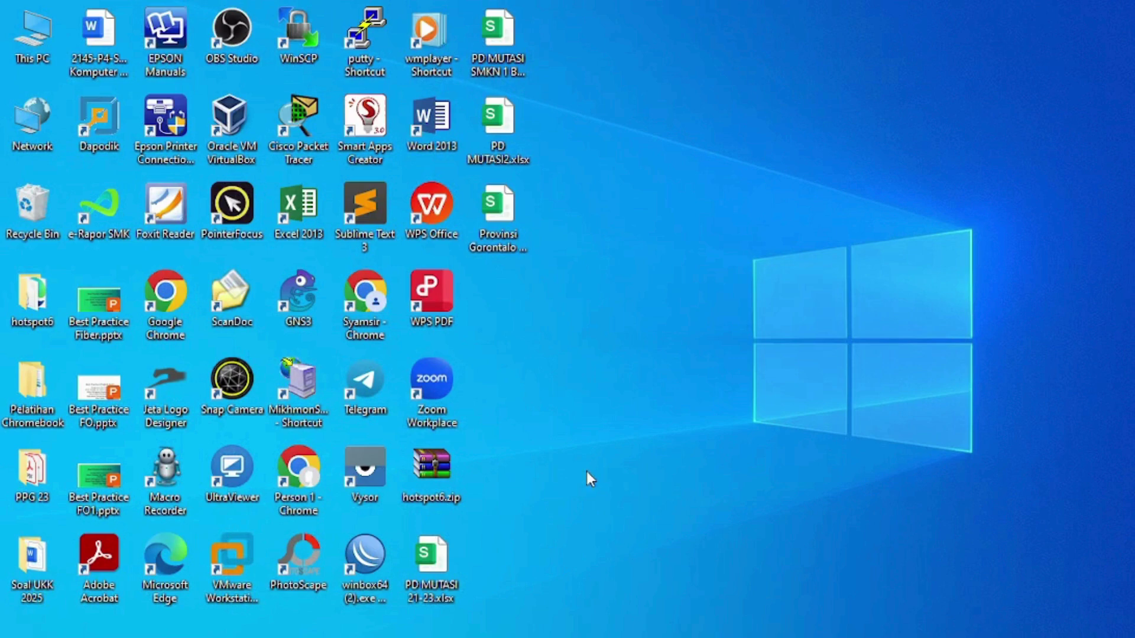
- Switch Ethernet 2's IPv4 properties to use a manually specified IP address
{"action": "key", "text": "alt+Tab"}
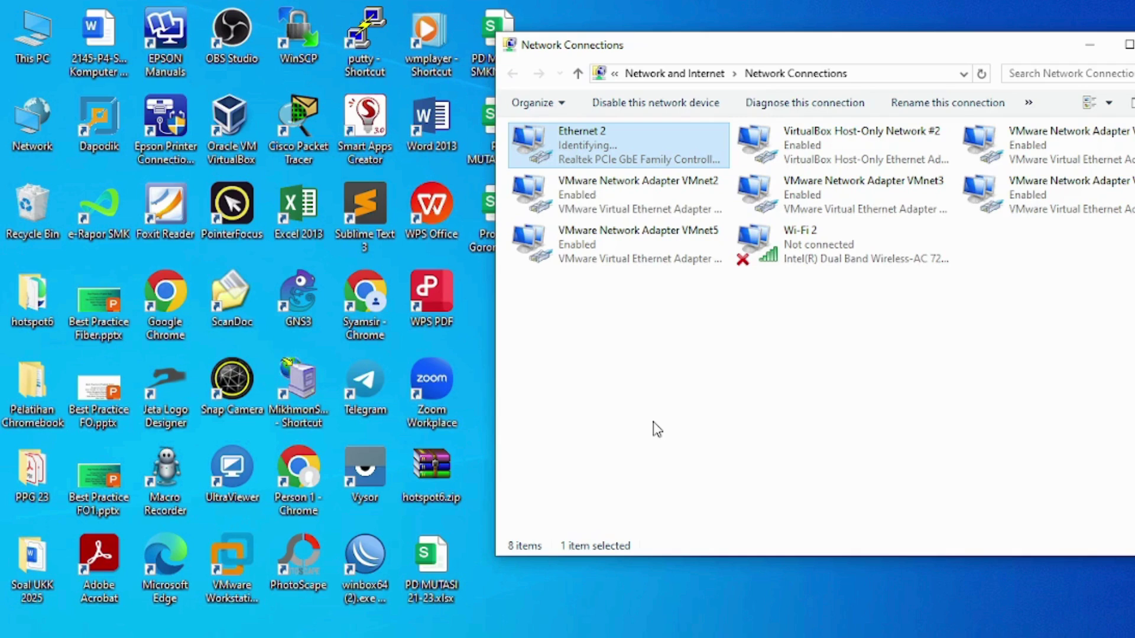
{"action": "right_click", "coordinate": [585, 155]}
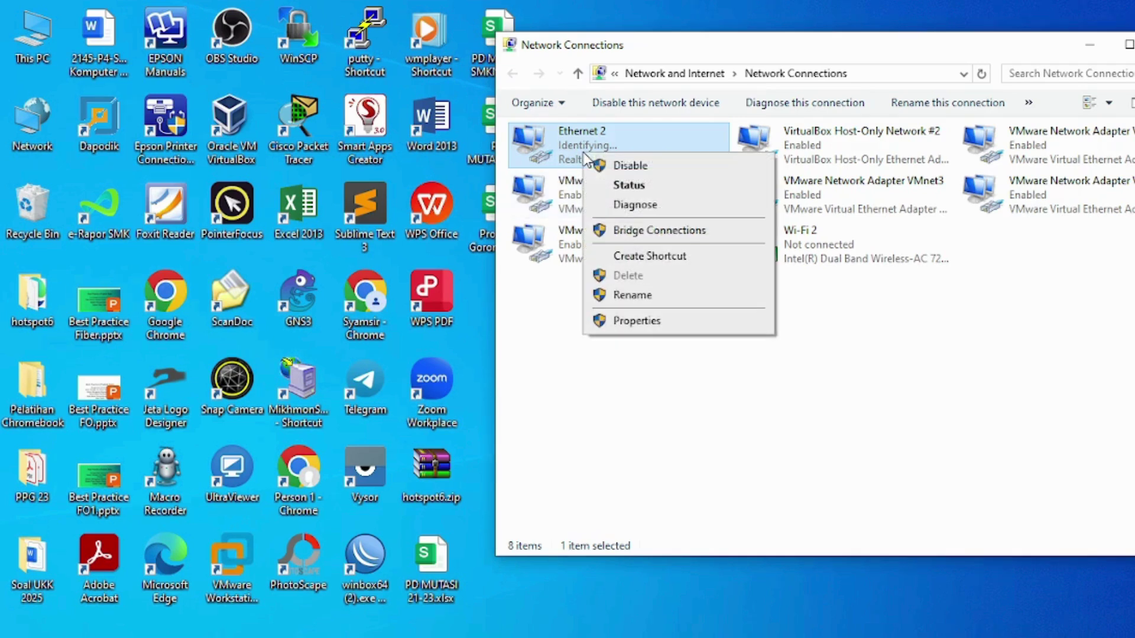
{"action": "left_click", "coordinate": [650, 322]}
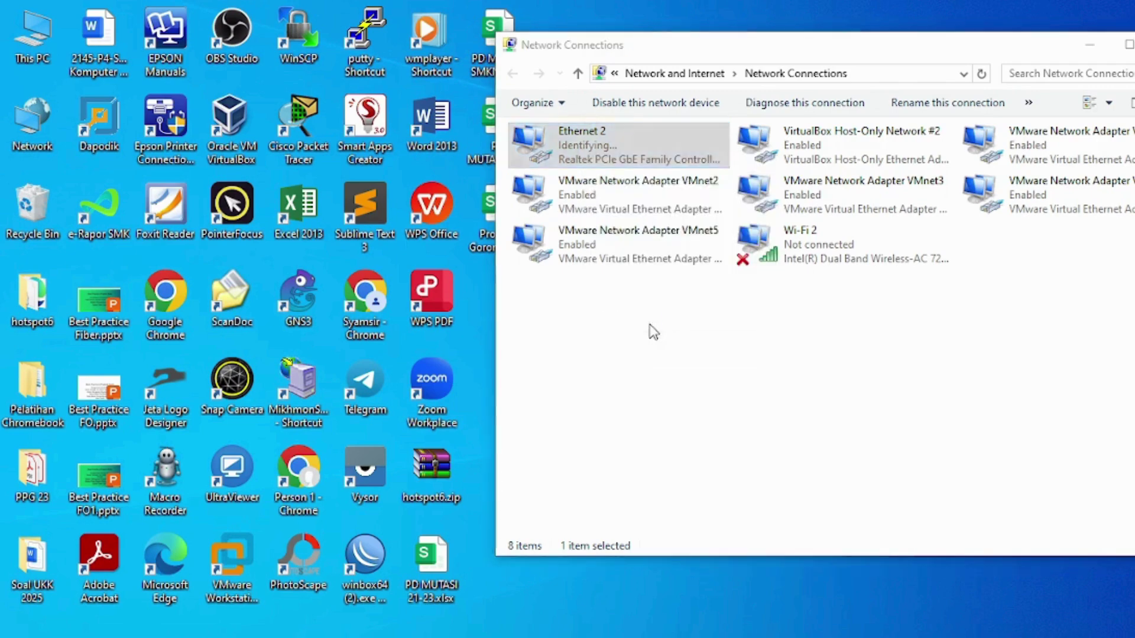
{"action": "left_click", "coordinate": [811, 329]}
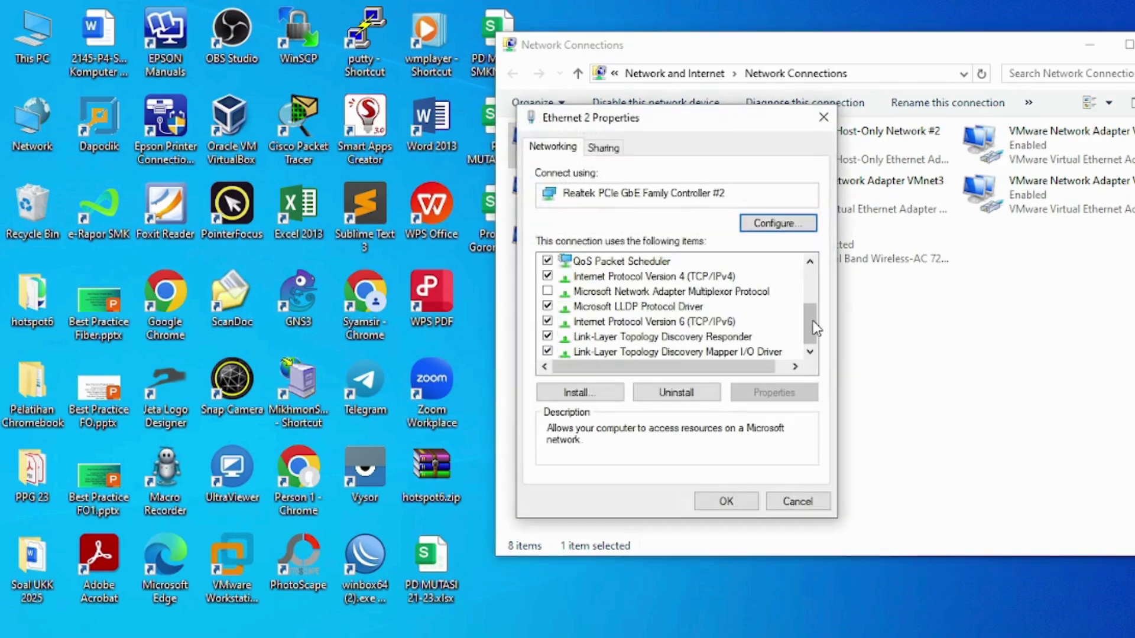
{"action": "double_click", "coordinate": [712, 277]}
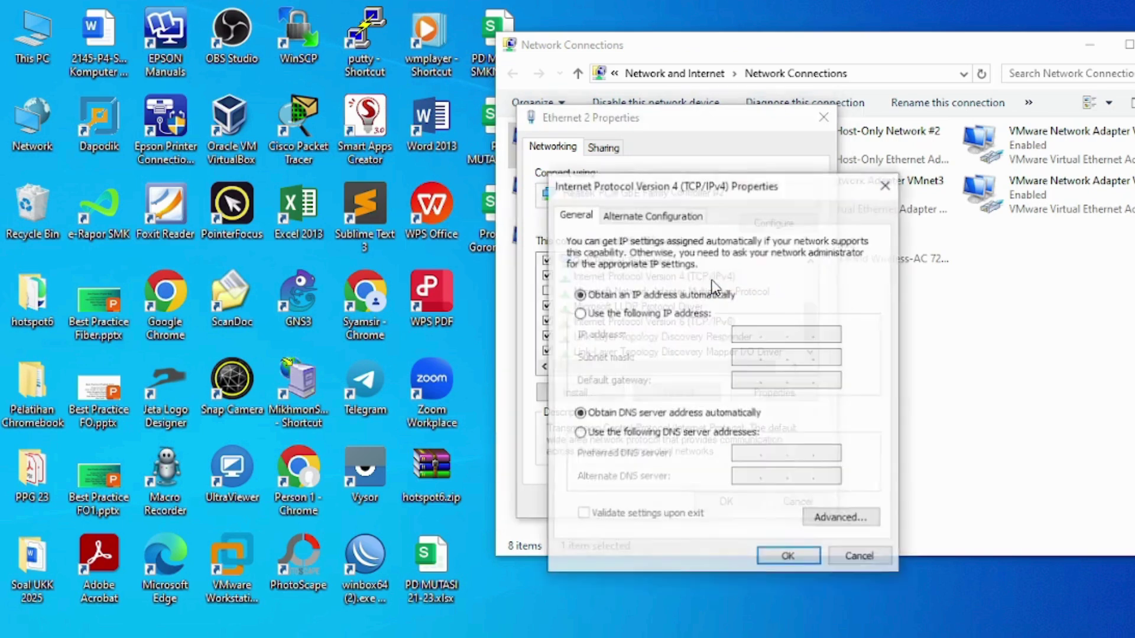
{"action": "left_click", "coordinate": [685, 319]}
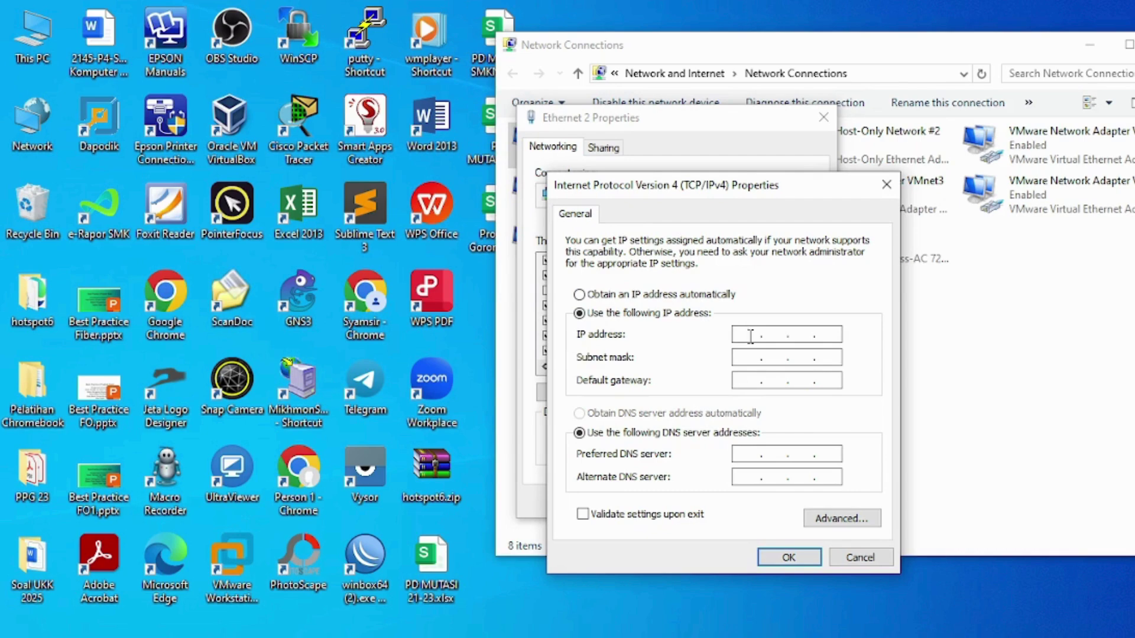
- Enter IP 192.205.20.3, mask 255.255.255.0, gateway 192.205.20.2, DNS 192.168.10.1 and 8.8.8.8
{"action": "type", "text": "192 . 205 . 20 . 3"}
{"action": "key", "text": "Tab"}
{"action": "left_click", "coordinate": [745, 380]}
{"action": "type", "text": "192 . 205 . "}
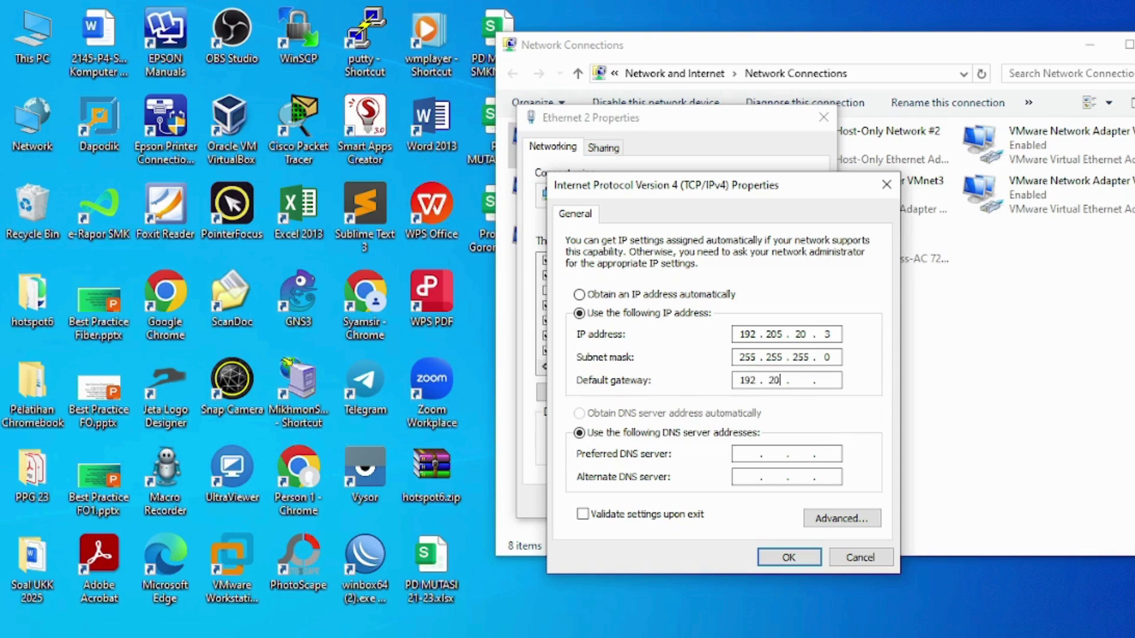
{"action": "type", "text": "20 . 2"}
{"action": "left_click", "coordinate": [744, 453]}
{"action": "type", "text": "192.168.10.1"}
{"action": "left_click", "coordinate": [746, 476]}
{"action": "type", "text": "8 . 8 . 8 . 8"}
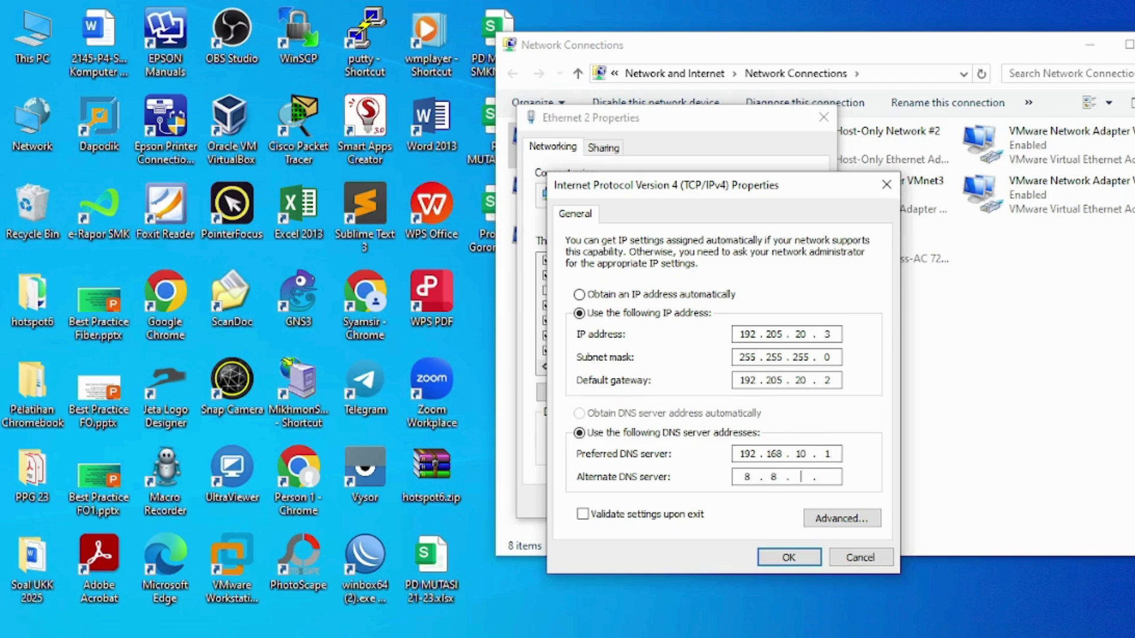
{"action": "left_click", "coordinate": [771, 556]}
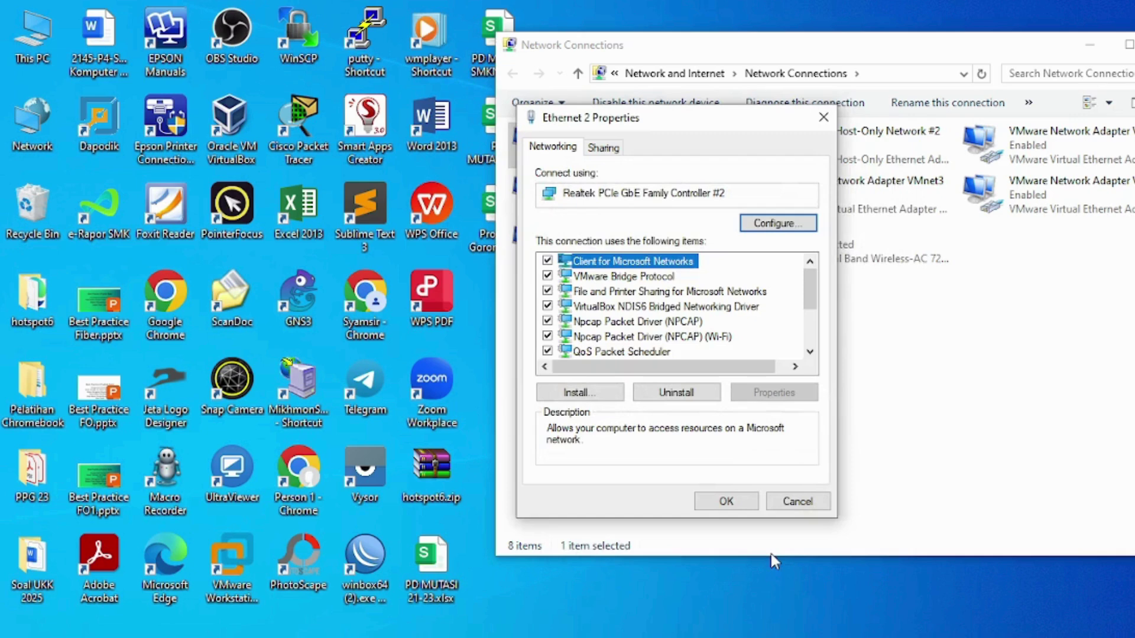
{"action": "left_click", "coordinate": [744, 503]}
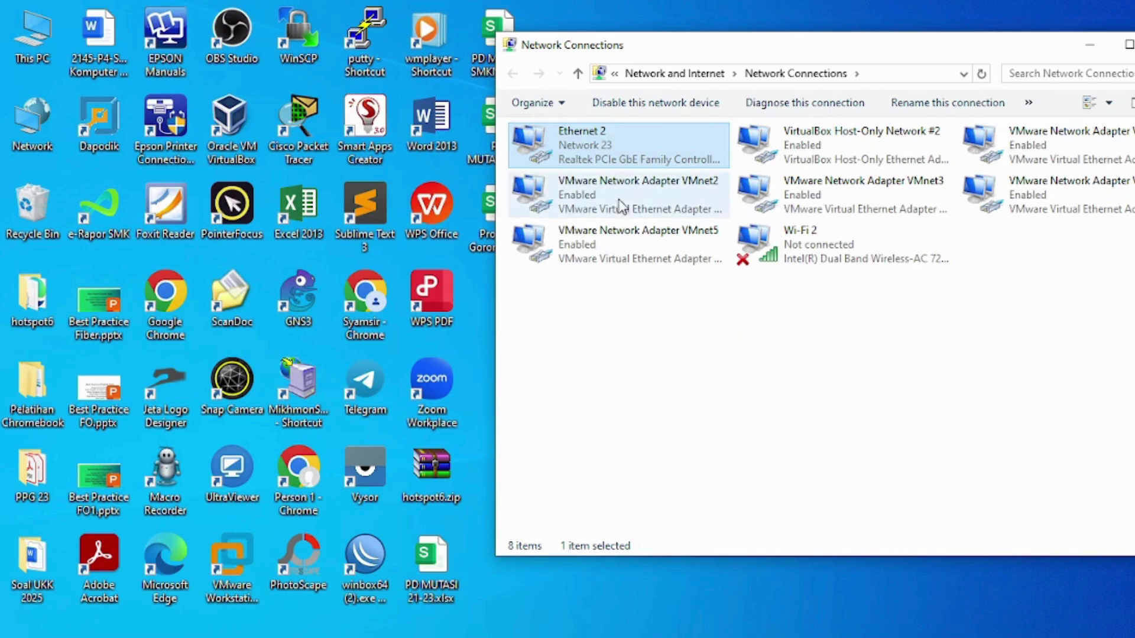
- Check Ethernet 2's connection status for IPv4 Internet connectivity at 100.0 Mbps
{"action": "double_click", "coordinate": [585, 153]}
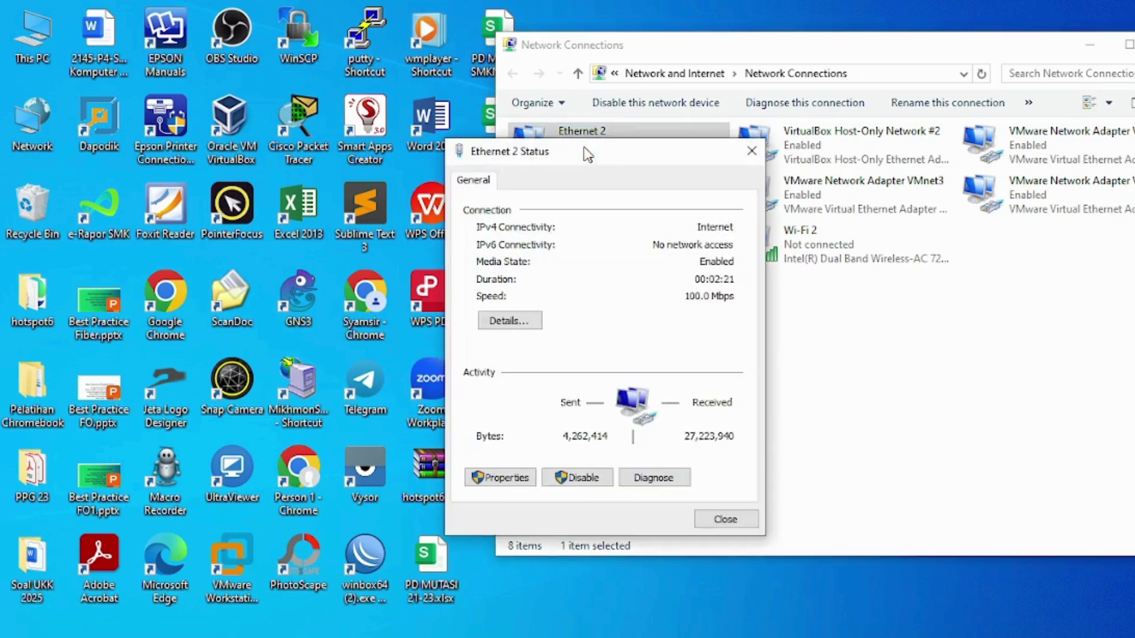
{"action": "left_click", "coordinate": [725, 519]}
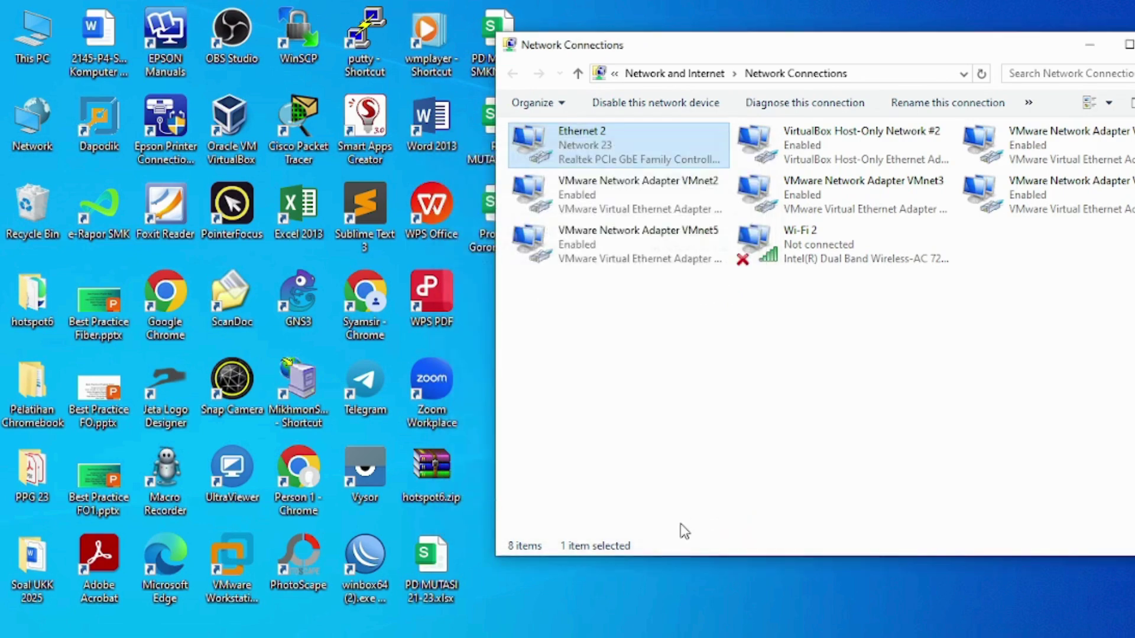
{"action": "key", "text": "super+r"}
- Launch cmd and start, then stop, a ping to google.com
{"action": "type", "text": "cmd"}
{"action": "key", "text": "Return"}
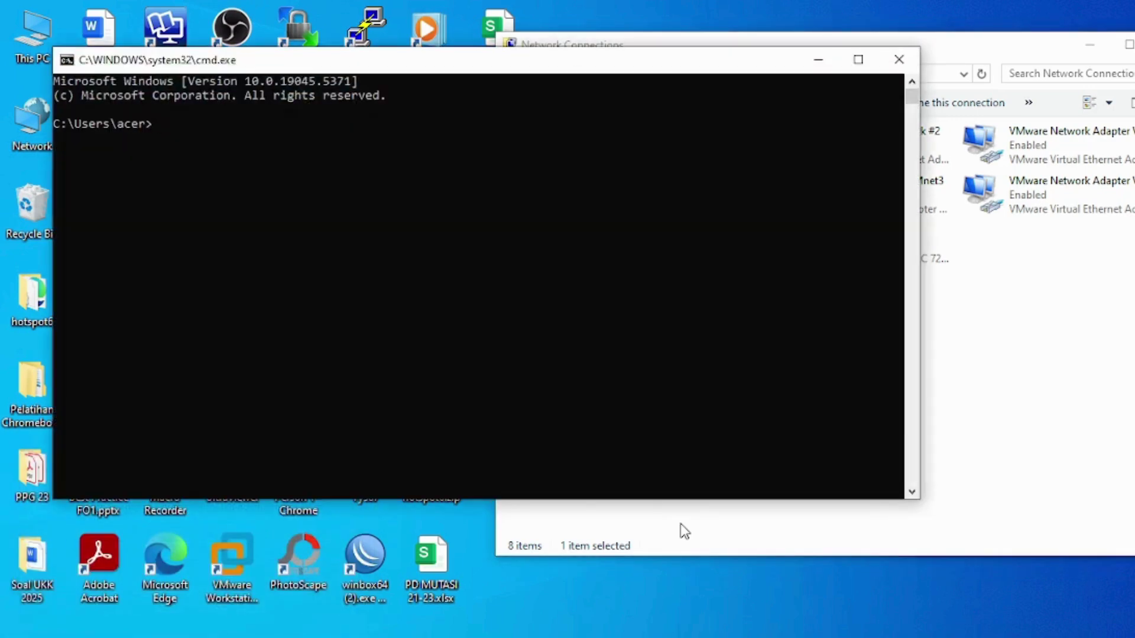
{"action": "type", "text": "ping google.com"}
{"action": "key", "text": "Return"}
{"action": "key", "text": "ctrl+c"}
- Ping 8.8.8.8 and 192.168.10.1, getting replies from both
{"action": "type", "text": "ping 8.8.8.8"}
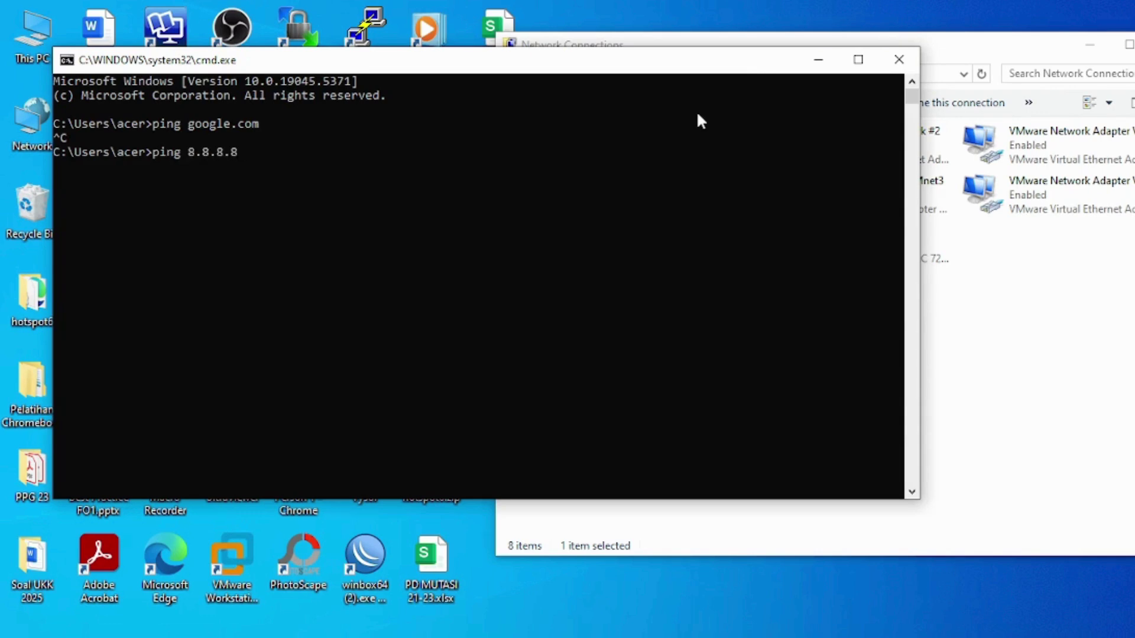
{"action": "key", "text": "Return"}
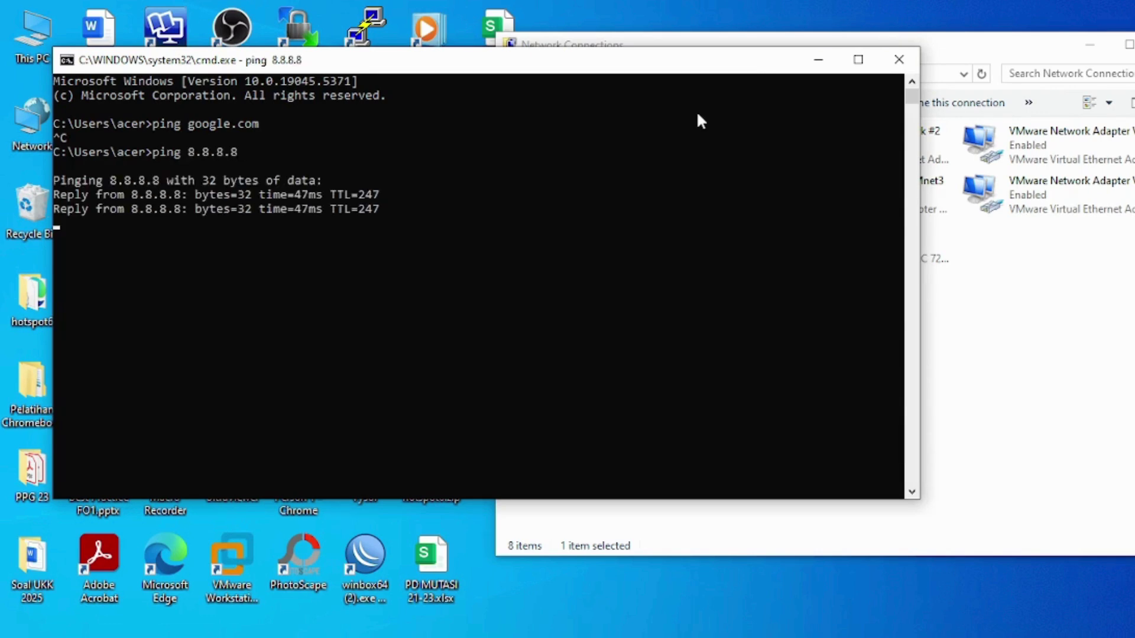
{"action": "key", "text": "Return"}
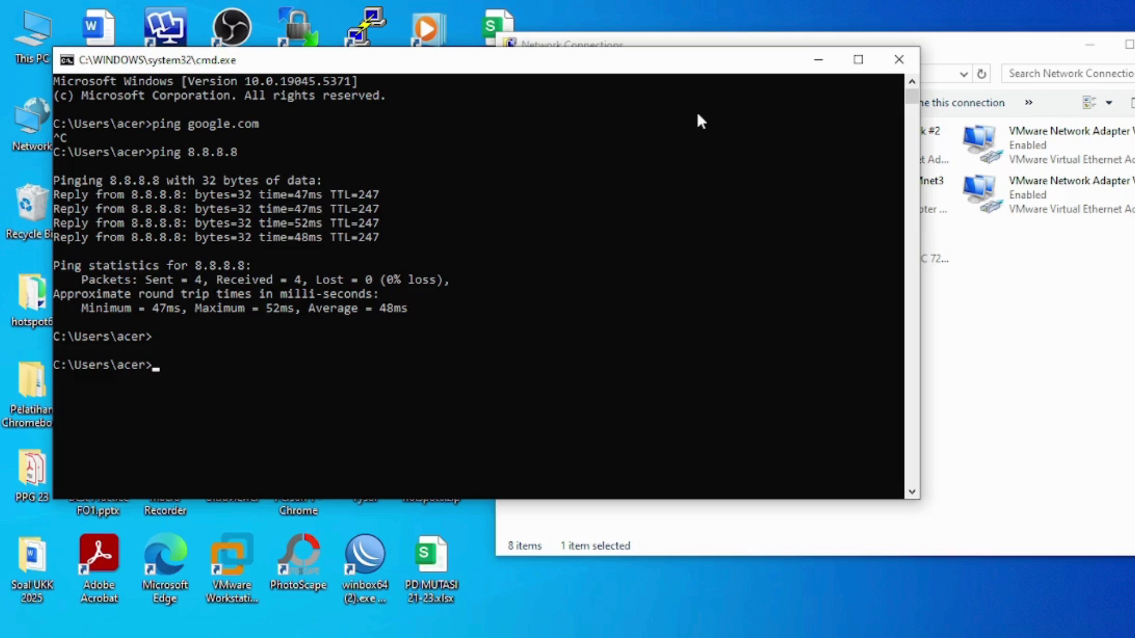
{"action": "type", "text": "ping 192.168.10.1"}
{"action": "key", "text": "Return"}
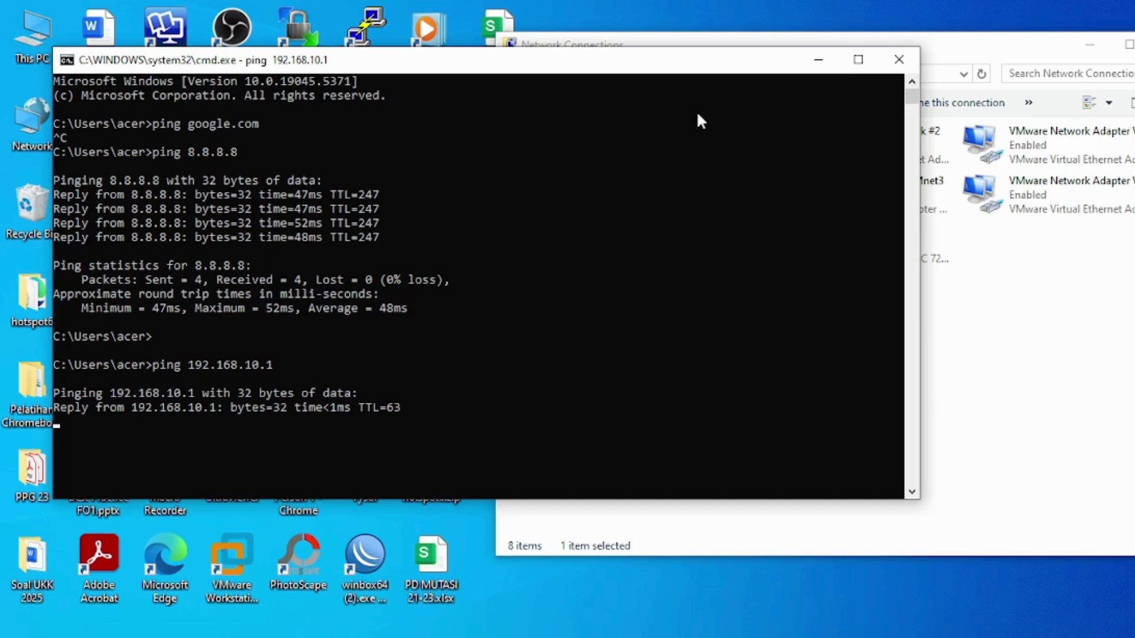
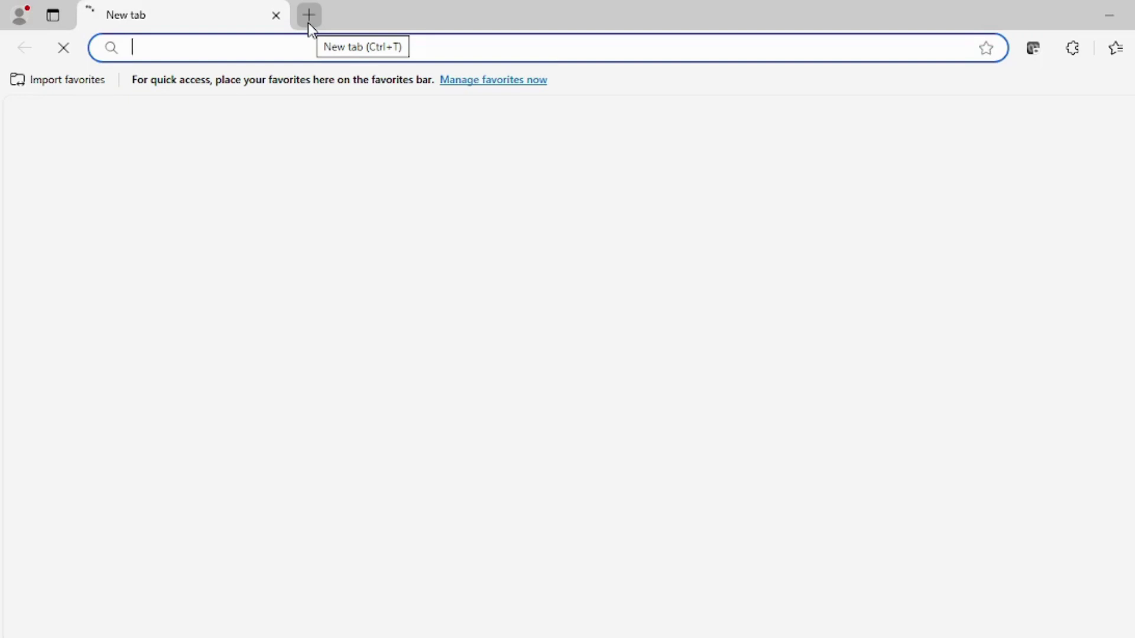
- Load linux.org in Edge to confirm it is blocked and returns Forbidden
{"action": "type", "text": "linux.org"}
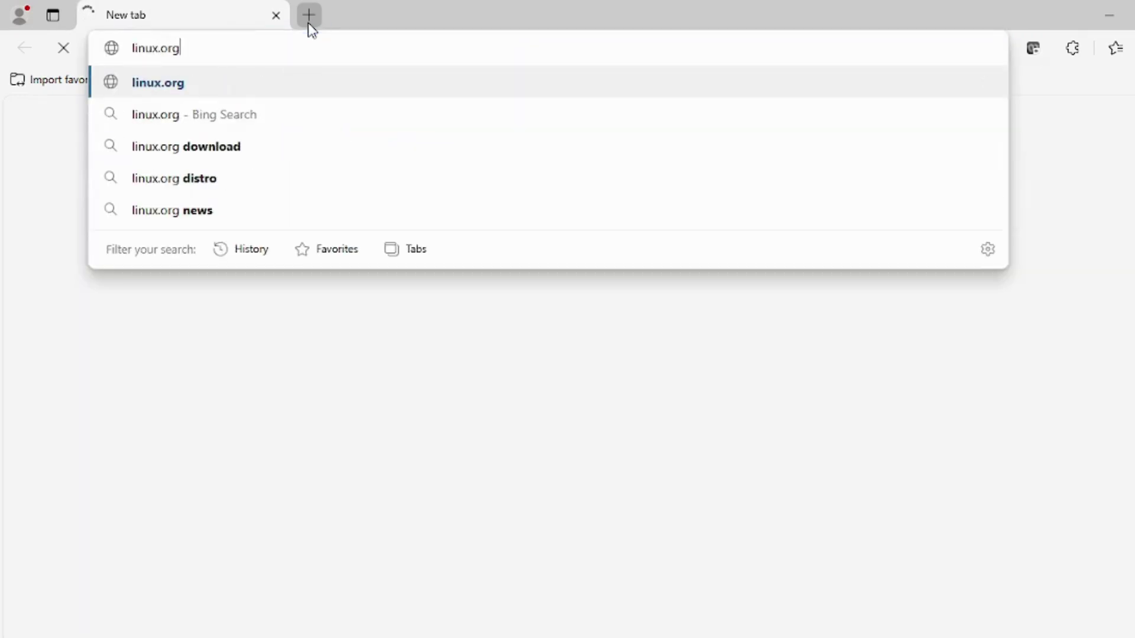
{"action": "key", "text": "Return"}
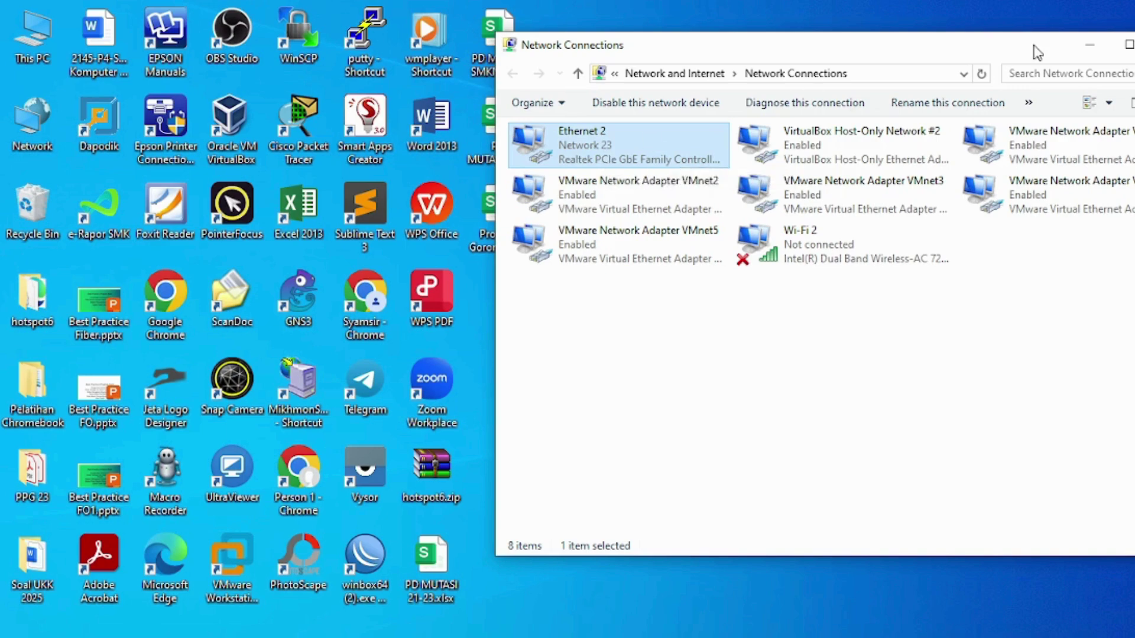
- Close Network Connections and join the laptop to the open 5+syamsir Wi-Fi network
{"action": "left_click", "coordinate": [1089, 44]}
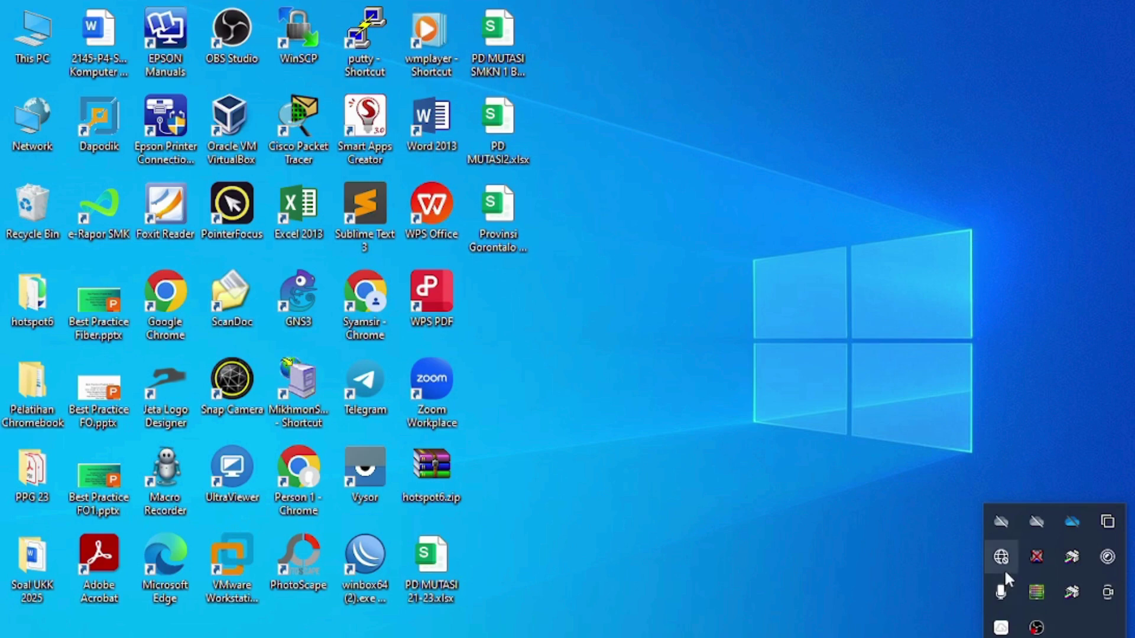
{"action": "left_click", "coordinate": [1003, 558]}
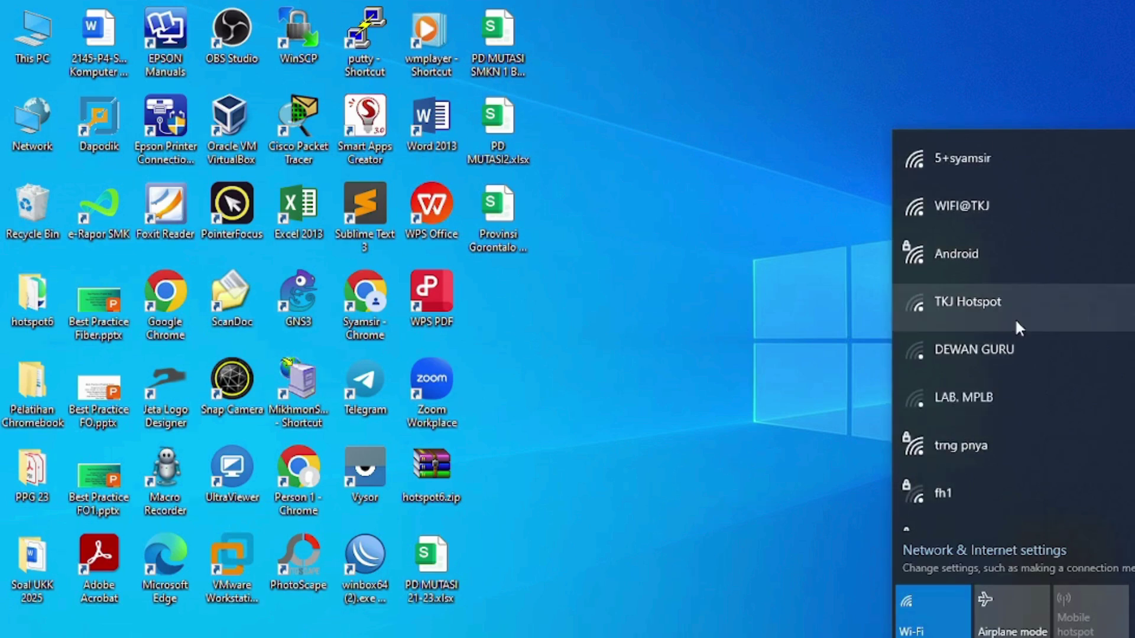
{"action": "left_click", "coordinate": [988, 171]}
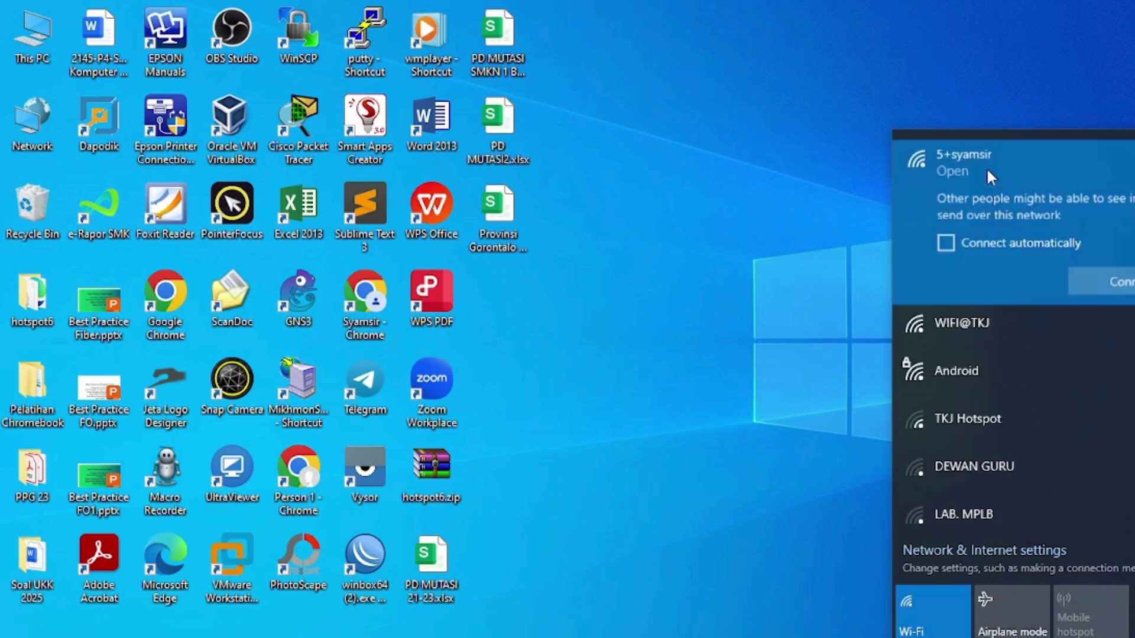
{"action": "left_click", "coordinate": [1117, 284]}
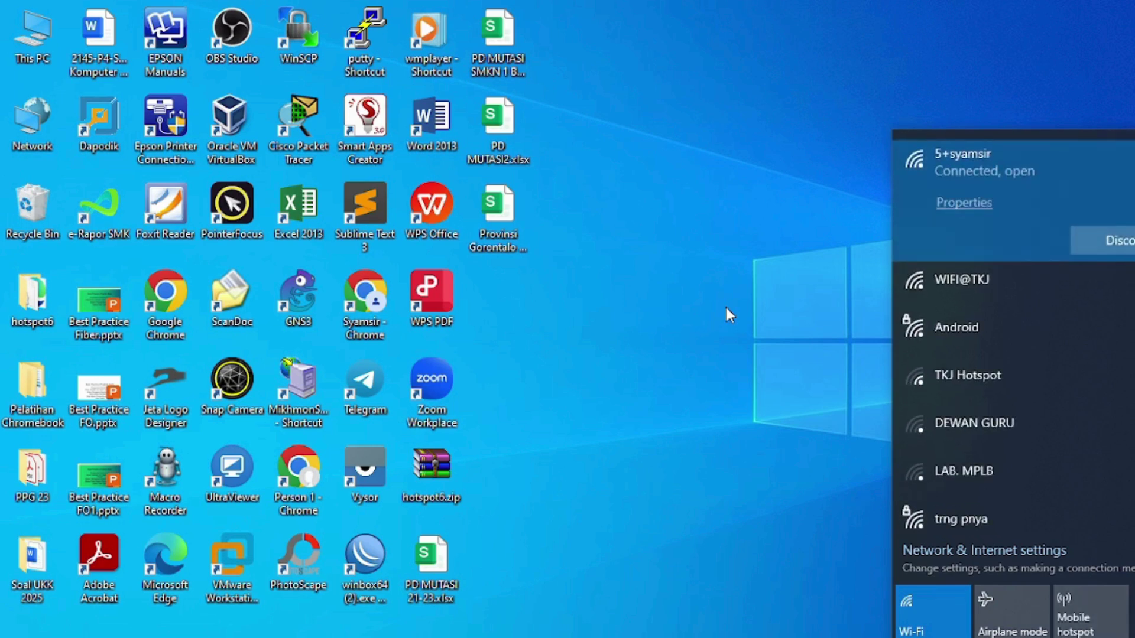
{"action": "left_click", "coordinate": [735, 248]}
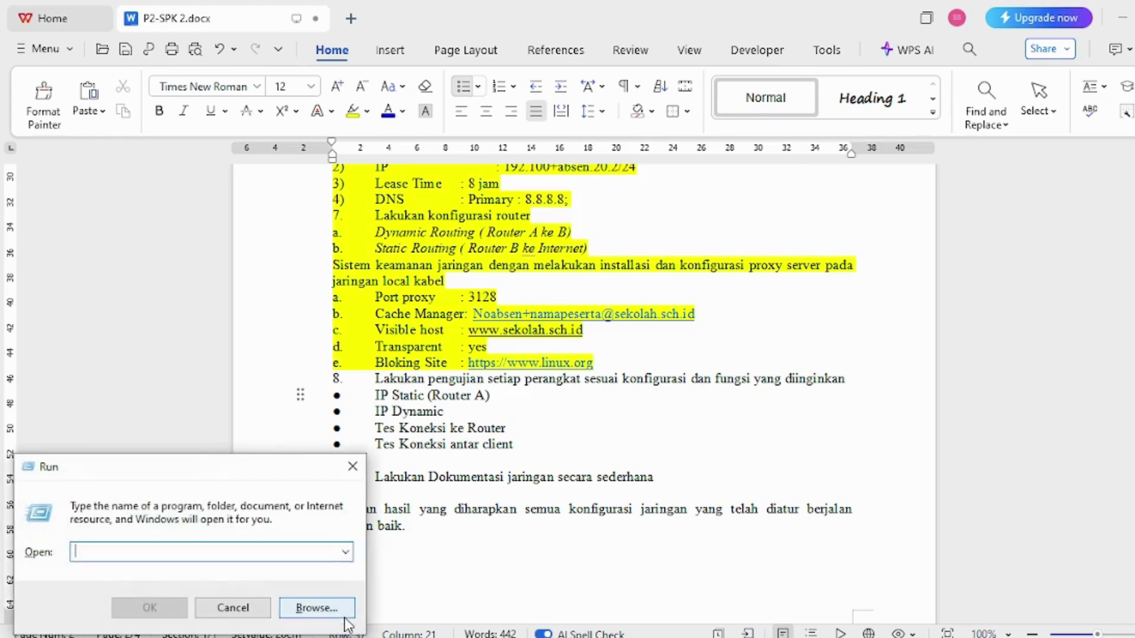
- Launch cmd and ping 8.8.8.8, getting four replies
{"action": "type", "text": "cmd"}
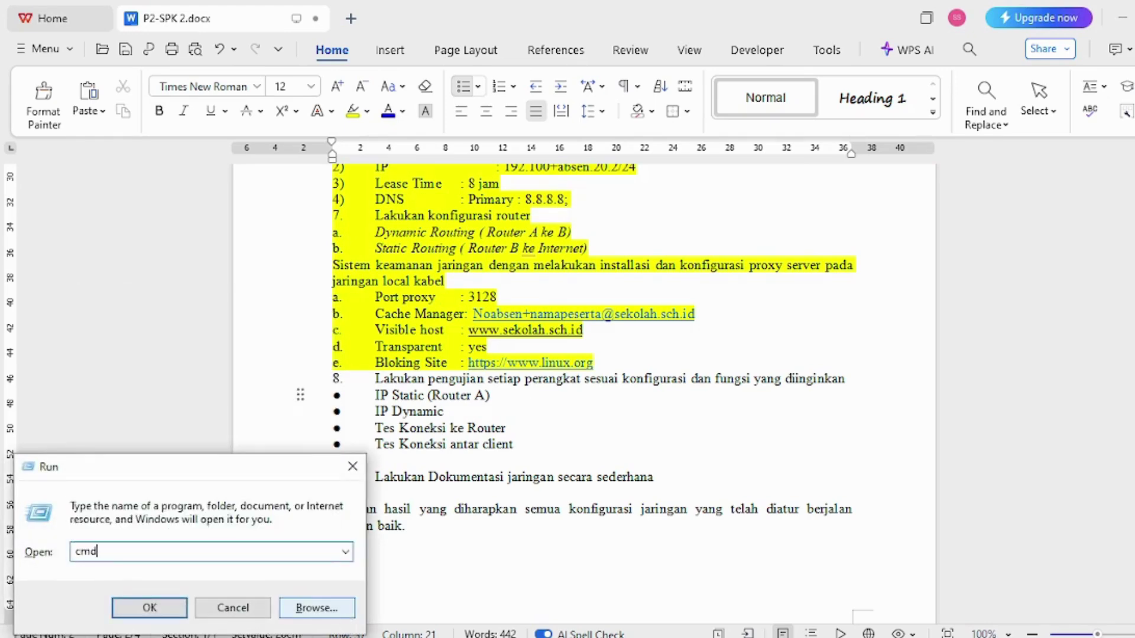
{"action": "key", "text": "Return"}
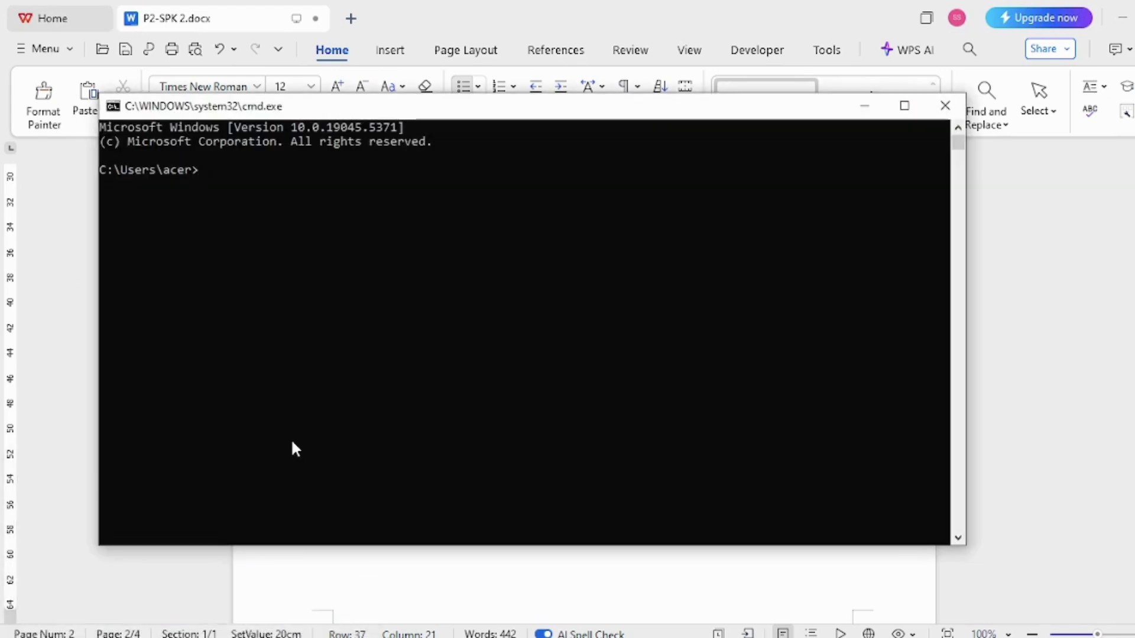
{"action": "type", "text": "ping 8.8.8.8"}
{"action": "key", "text": "Return"}
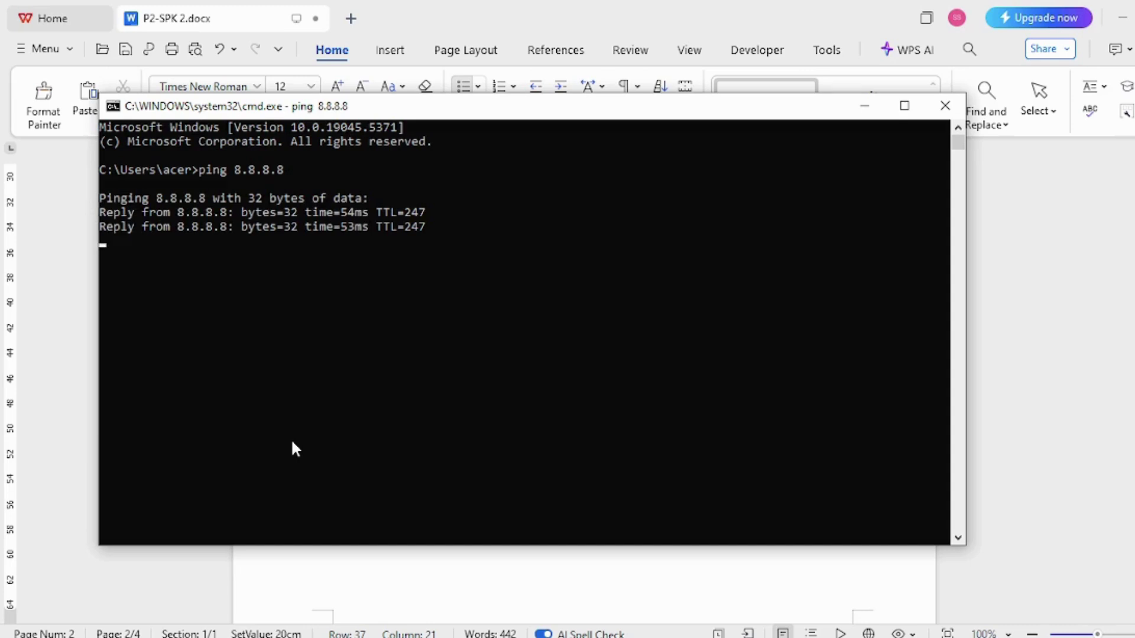
- Ping 192.205.20.3 and 192.105.10.2, each returning four replies with 0% loss
{"action": "type", "text": "ping"}
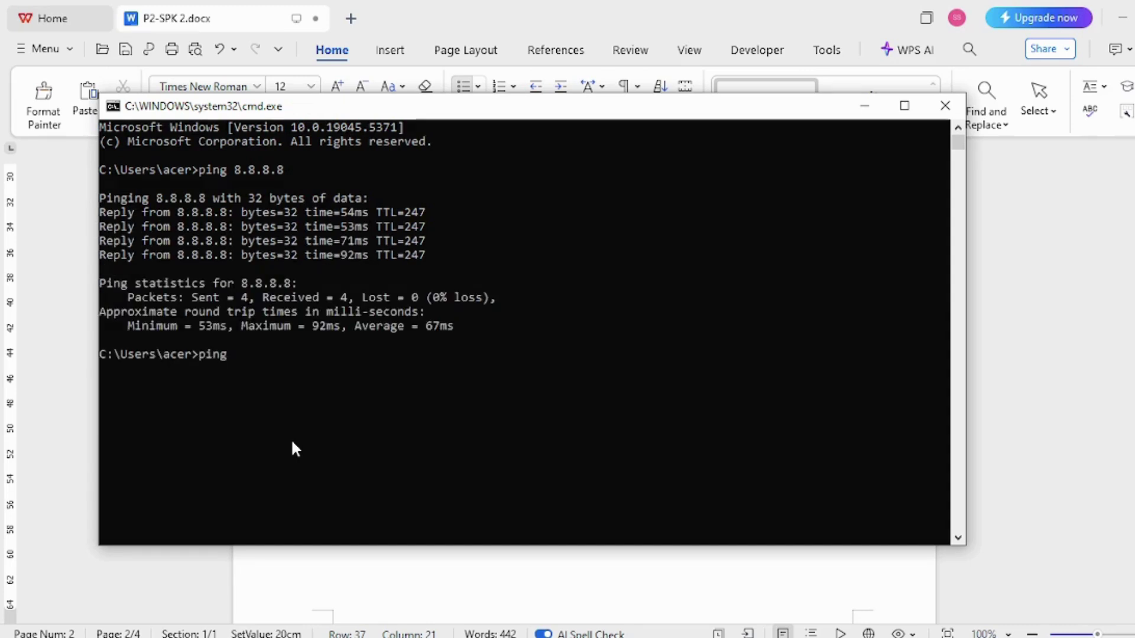
{"action": "type", "text": " 192,"}
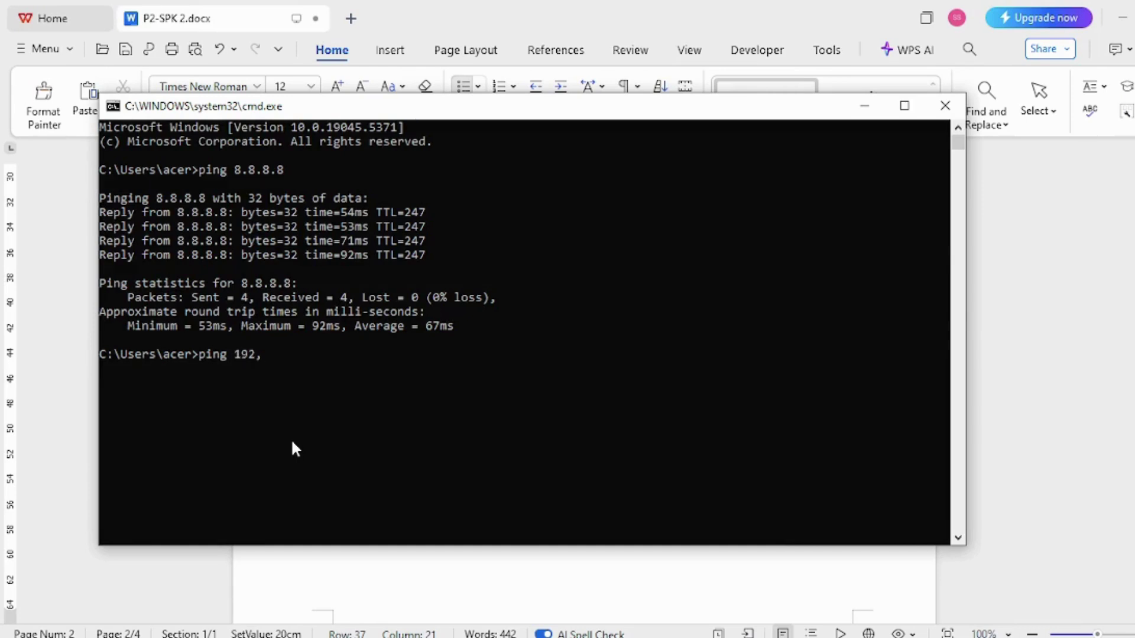
{"action": "key", "text": "BackSpace"}
{"action": "type", "text": ".205.20."}
{"action": "type", "text": "3"}
{"action": "key", "text": "Return"}
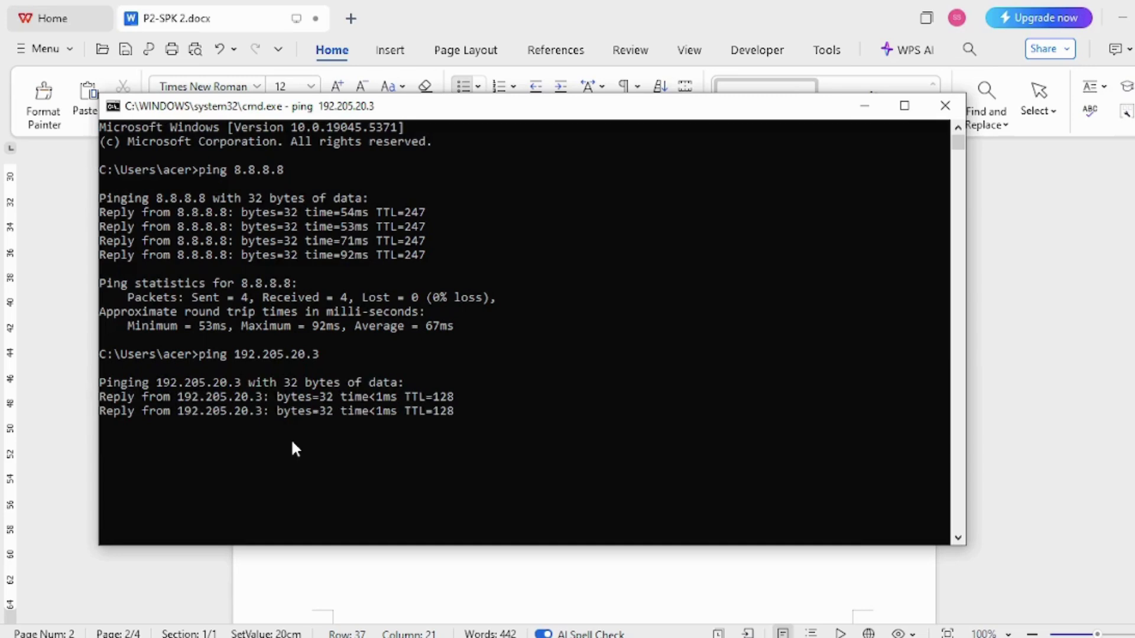
{"action": "type", "text": "ping"}
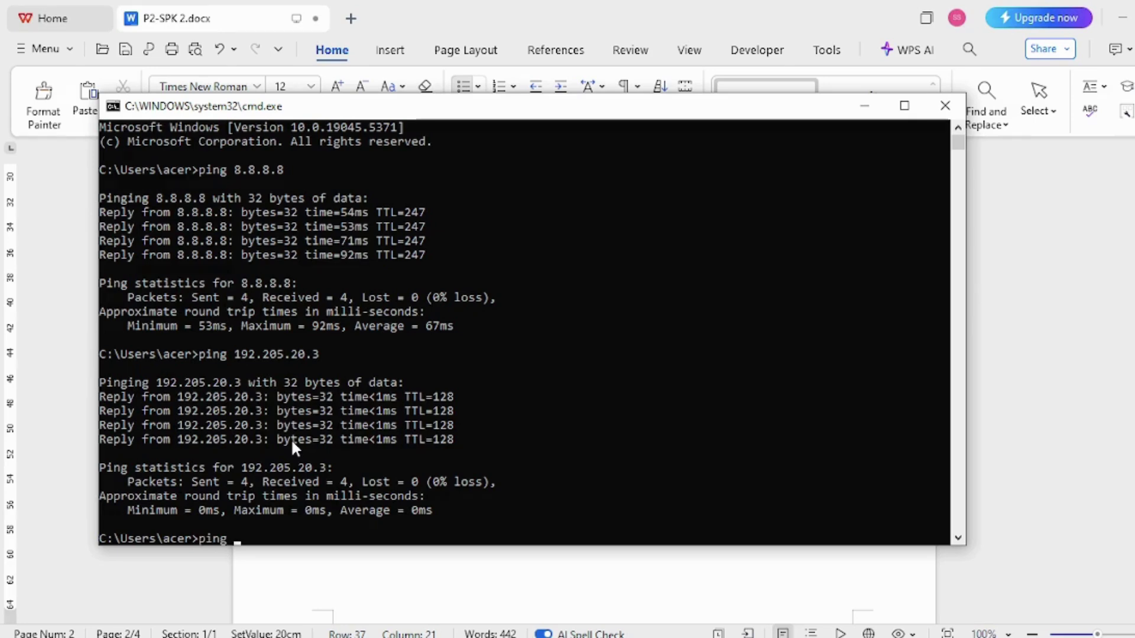
{"action": "type", "text": " 1"}
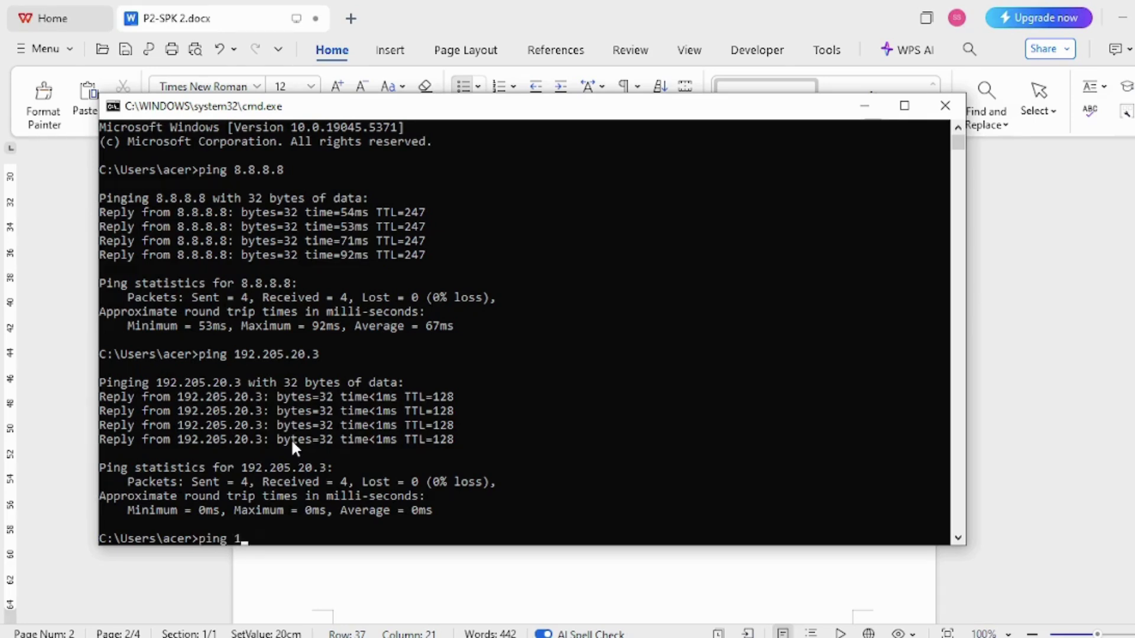
{"action": "type", "text": "92.105.10.2"}
{"action": "key", "text": "Return"}
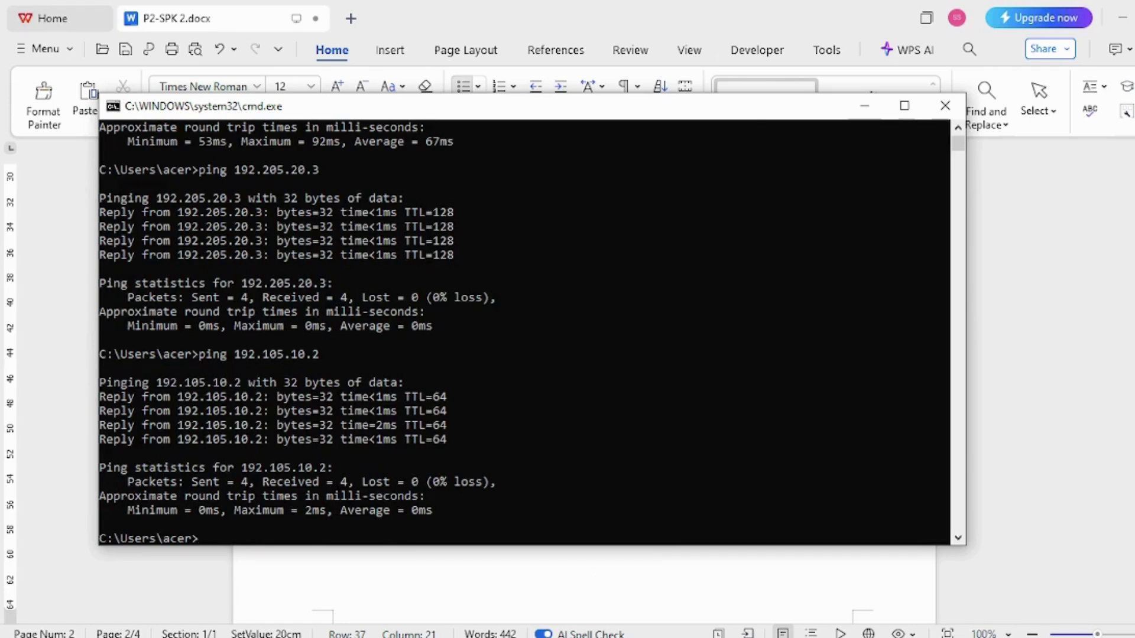
- Connect WinBox to Router B, skip the password change, and maximize the window
{"action": "left_click", "coordinate": [582, 568]}
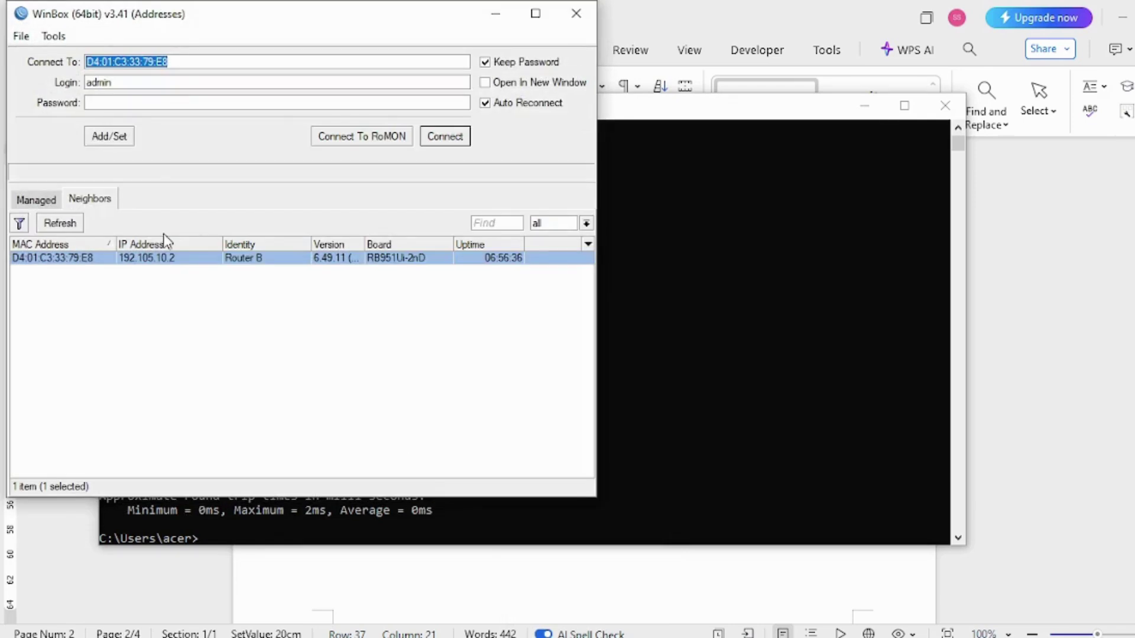
{"action": "left_click", "coordinate": [460, 138]}
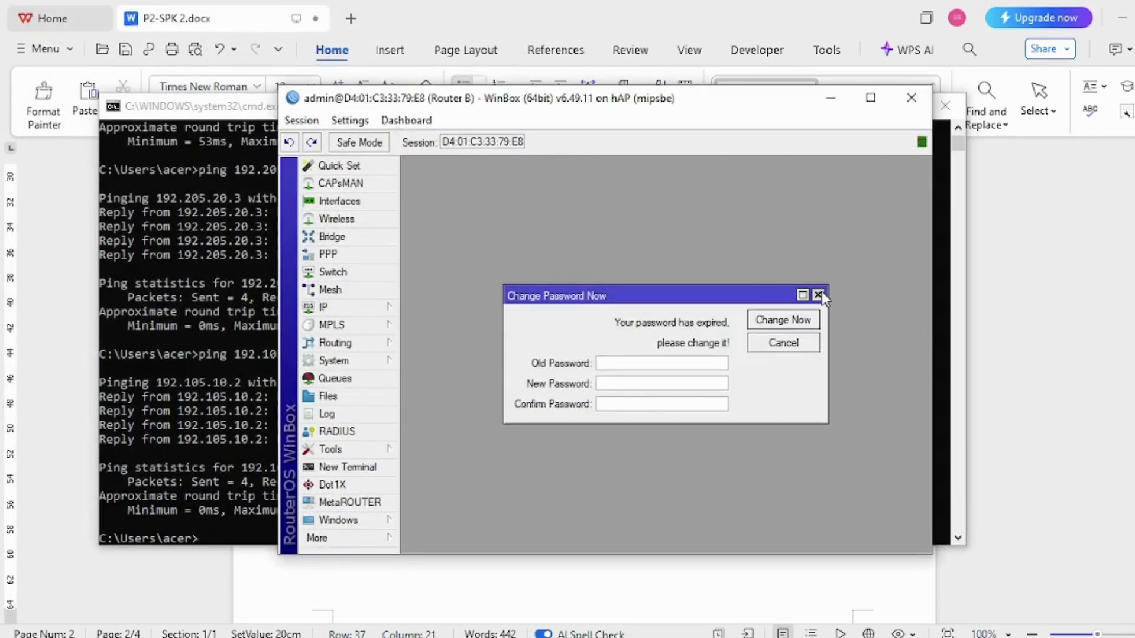
{"action": "left_click", "coordinate": [818, 294]}
{"action": "left_click", "coordinate": [871, 106]}
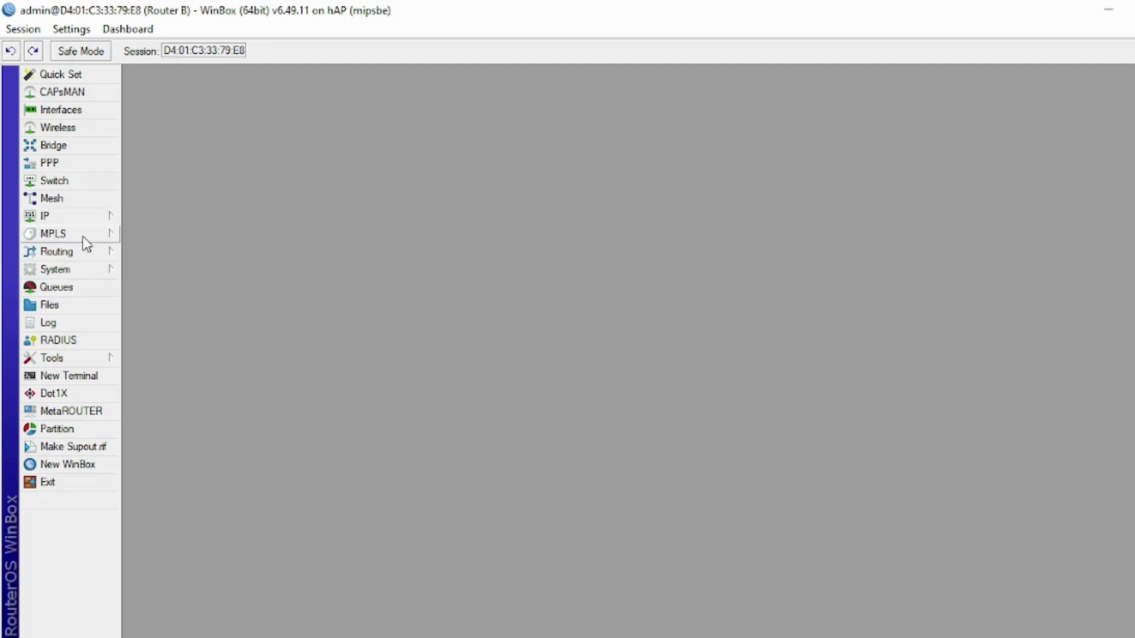
- Check that OSPF advertises 192.105.10.0/24 and 192.168.10.0/24 in the backbone area
{"action": "left_click", "coordinate": [86, 254]}
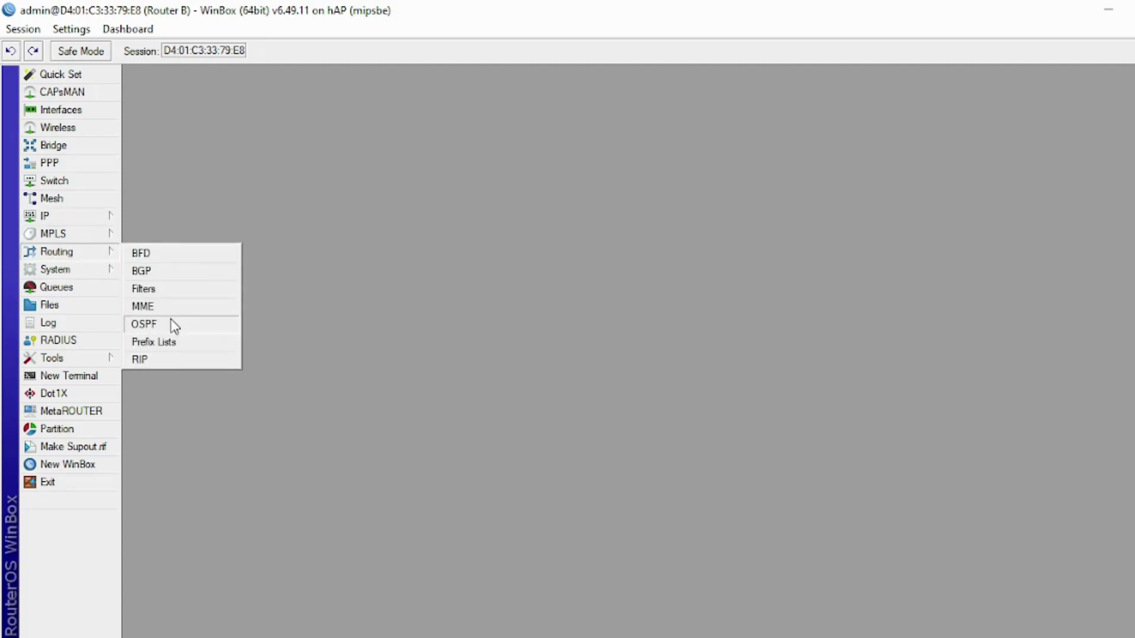
{"action": "left_click", "coordinate": [171, 324]}
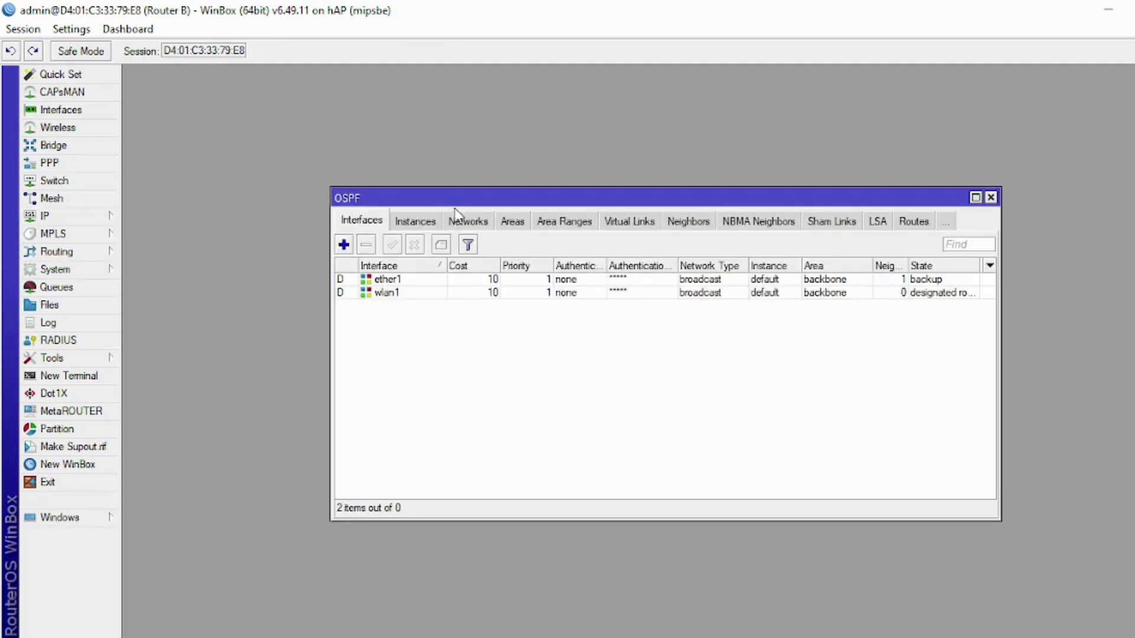
{"action": "left_click", "coordinate": [459, 227]}
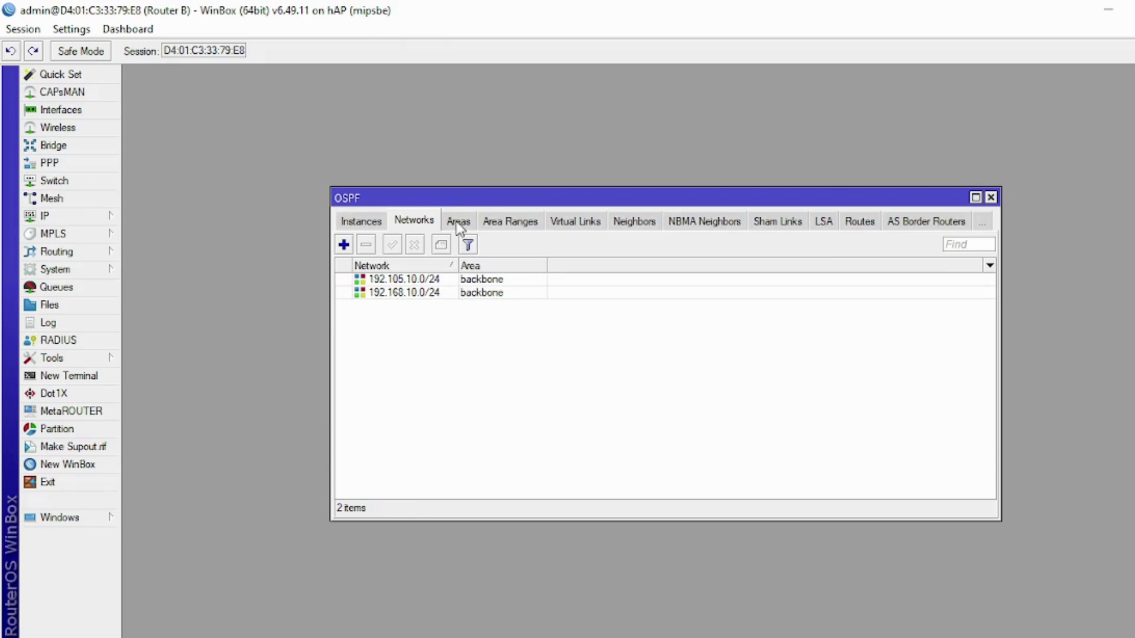
{"action": "left_click", "coordinate": [991, 197]}
{"action": "left_click", "coordinate": [100, 219]}
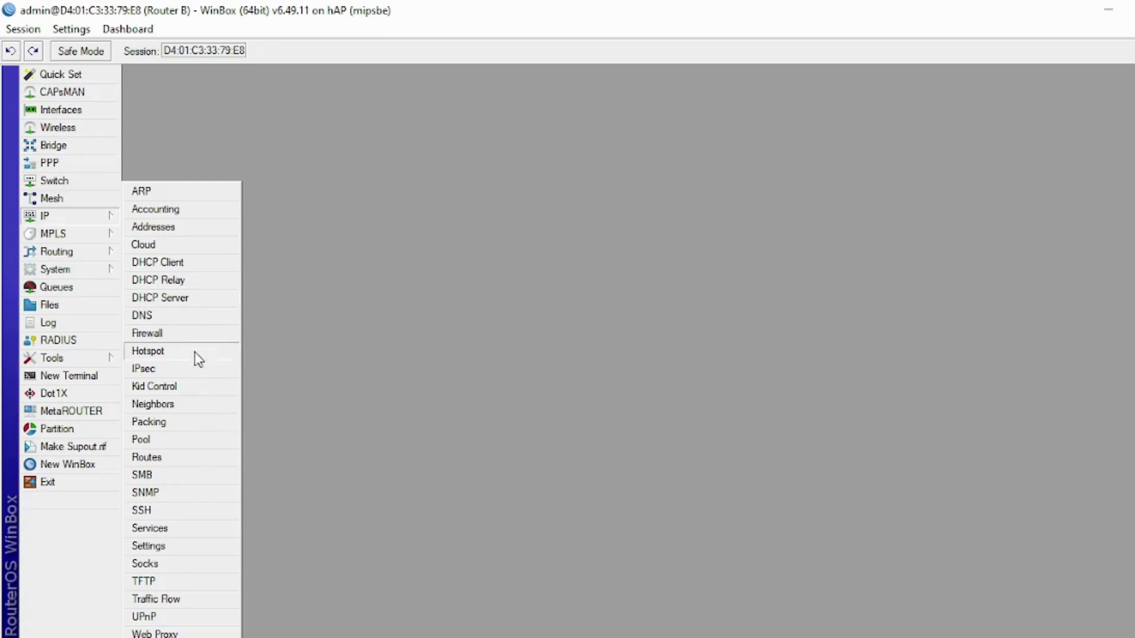
- Show Router B's route list with the OSPF route to 192.205.20.0 via 192.168.10.103, distance 110
{"action": "left_click", "coordinate": [191, 462]}
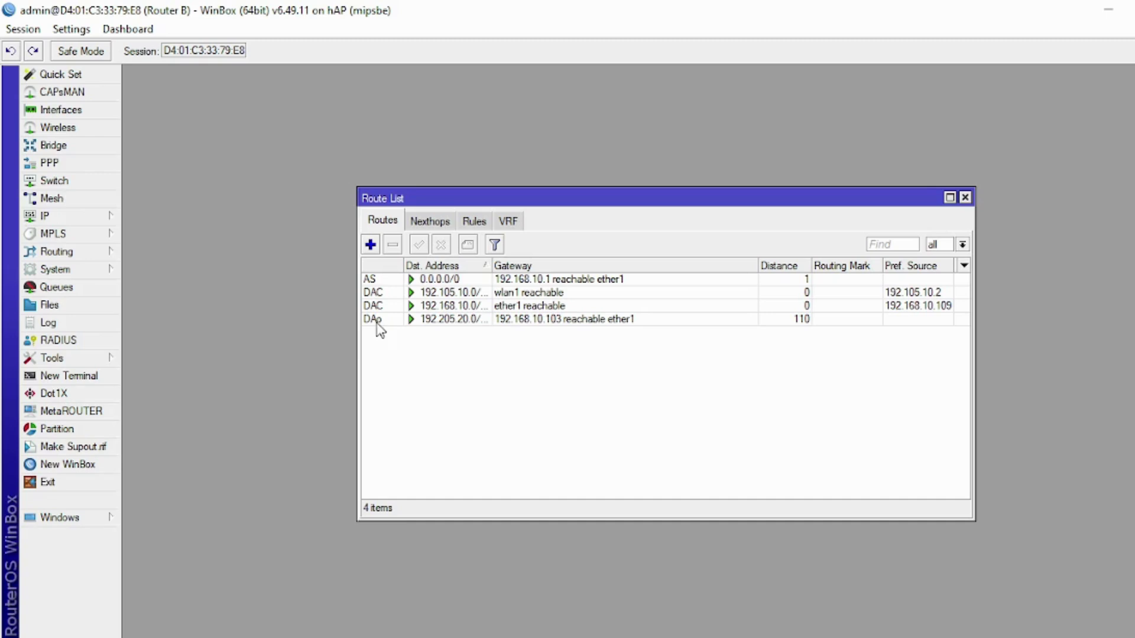
{"action": "mouse_move", "coordinate": [377, 325]}
{"action": "left_click", "coordinate": [627, 483]}
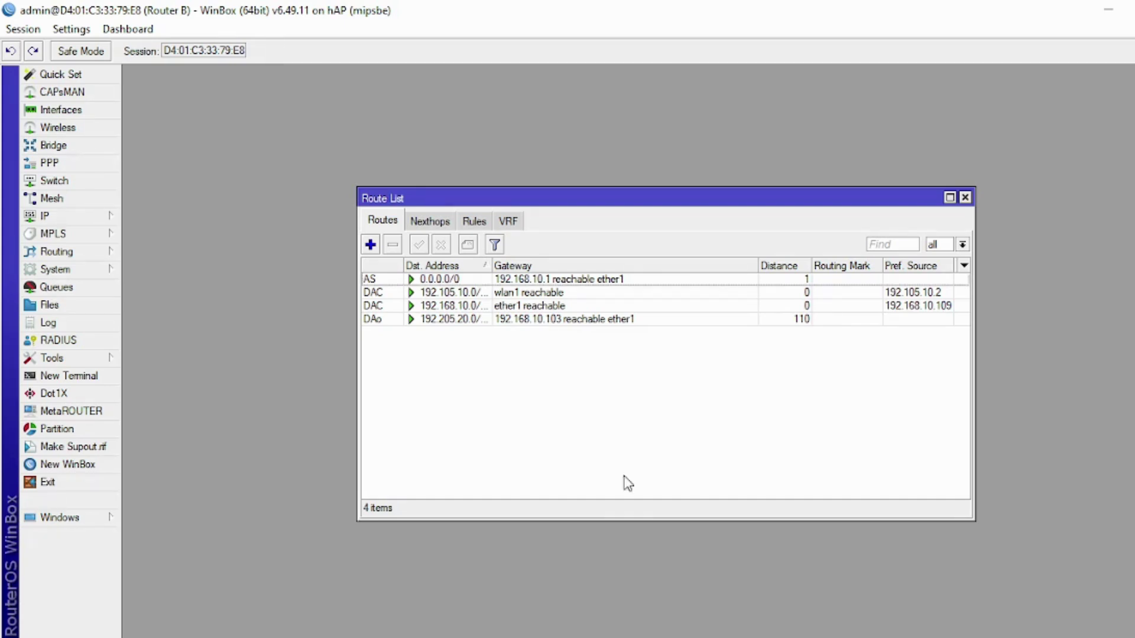